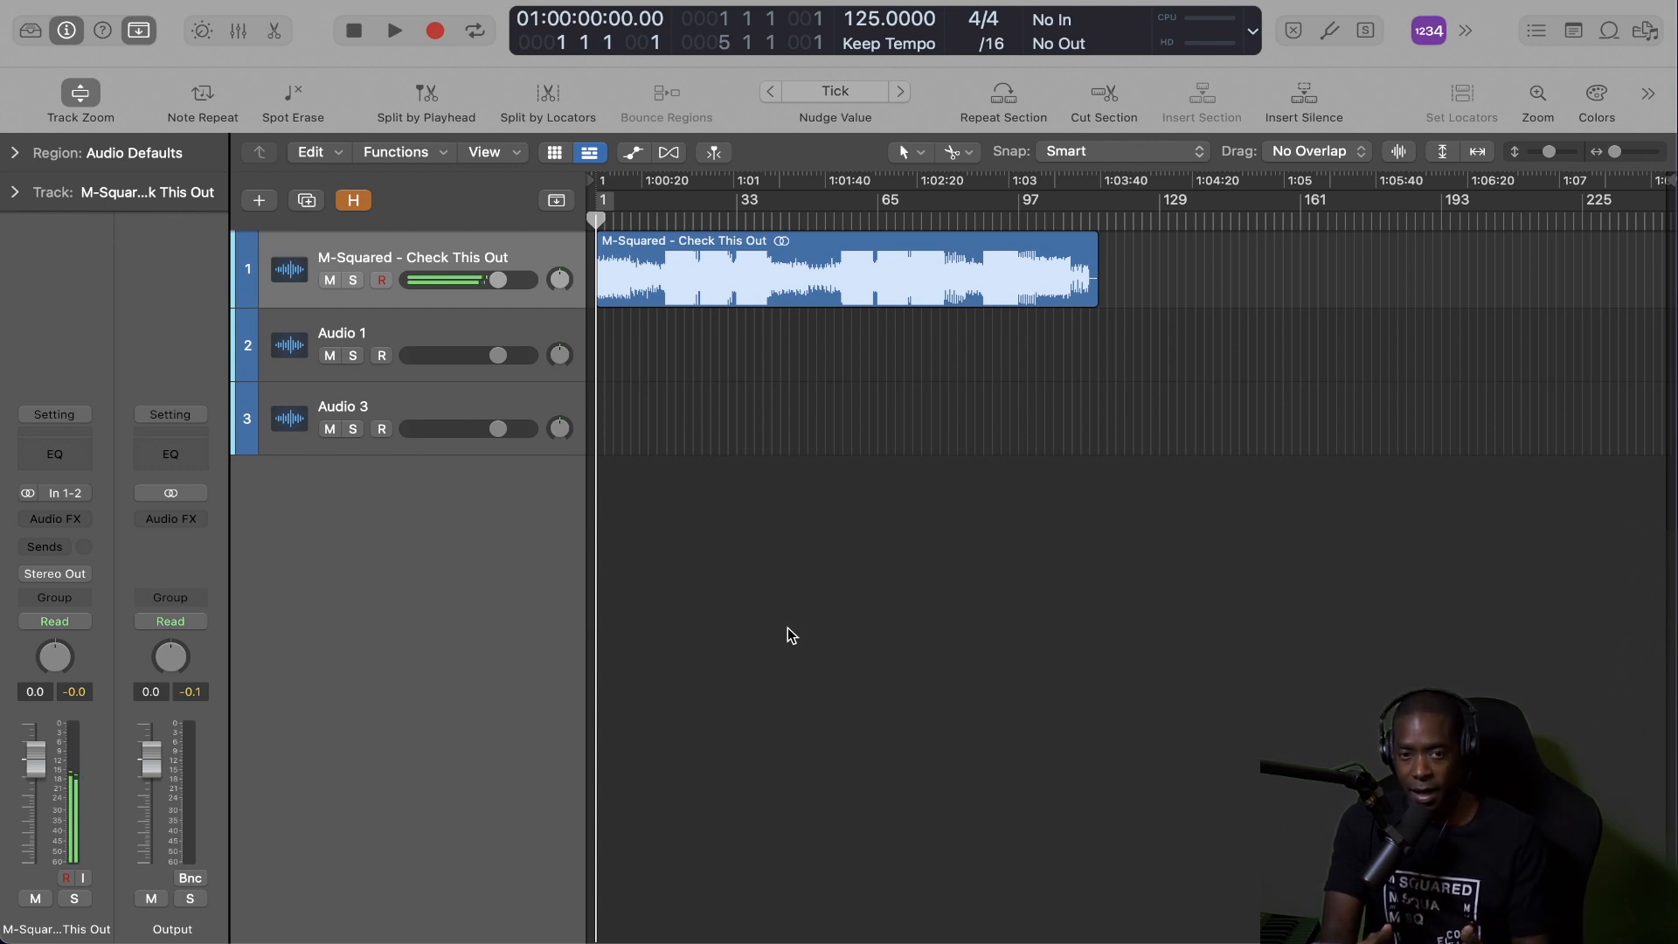
# Move the song region on track 1 to about bar 14 and place the playhead just before its start.
pyautogui.press('z')
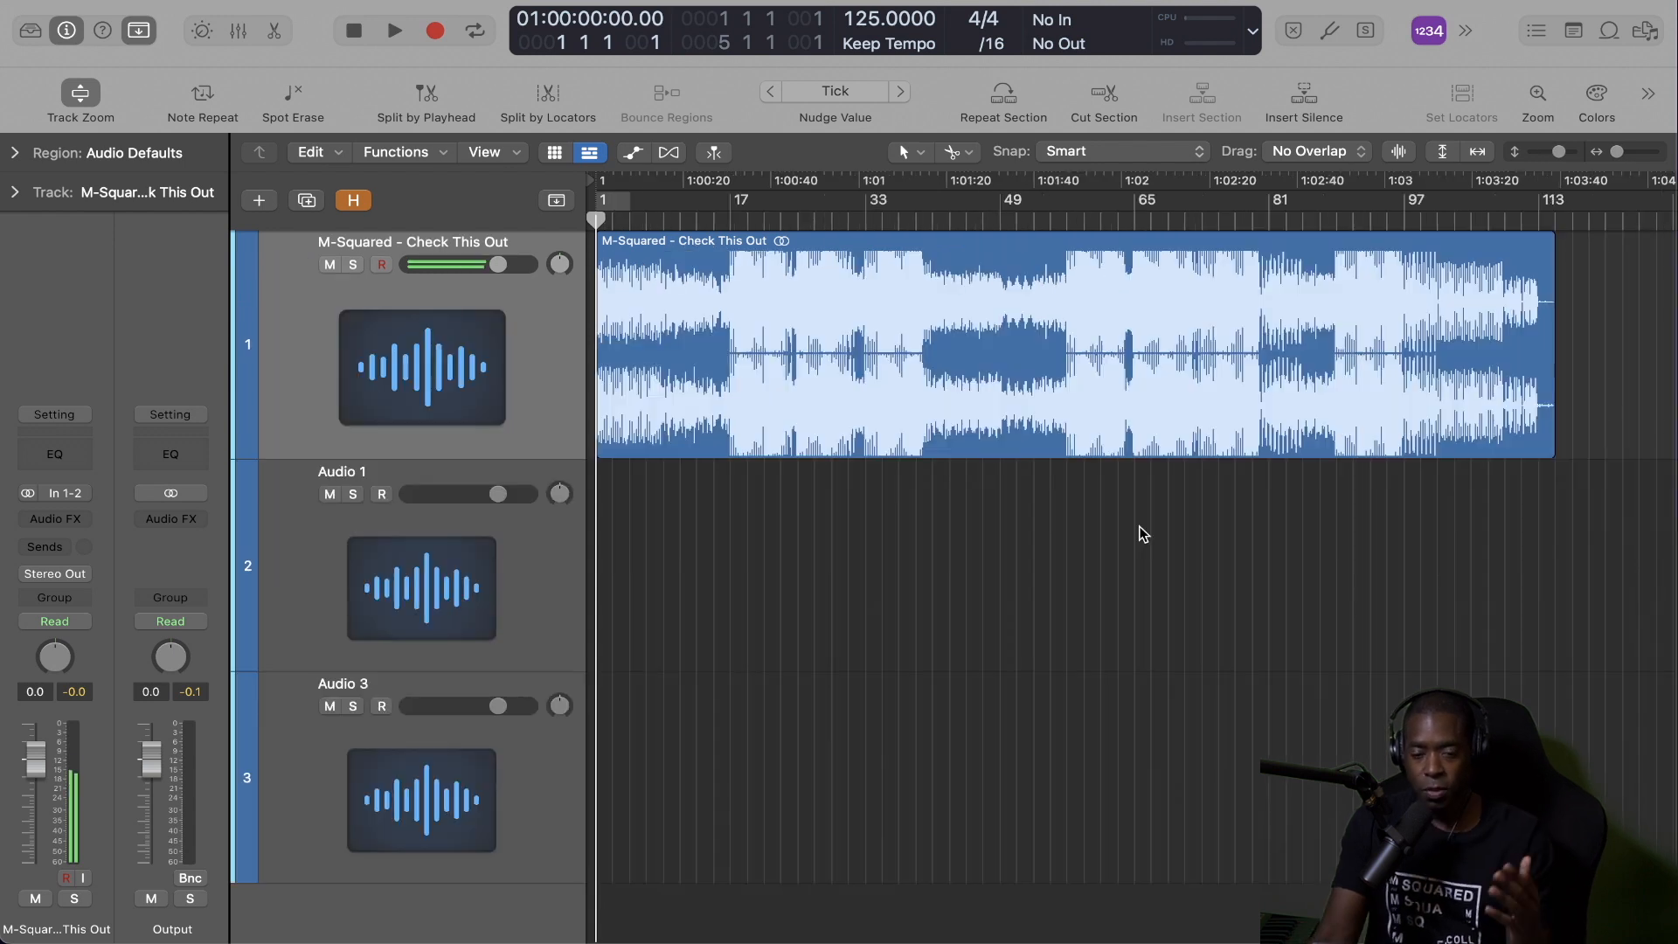
pyautogui.click(860, 242)
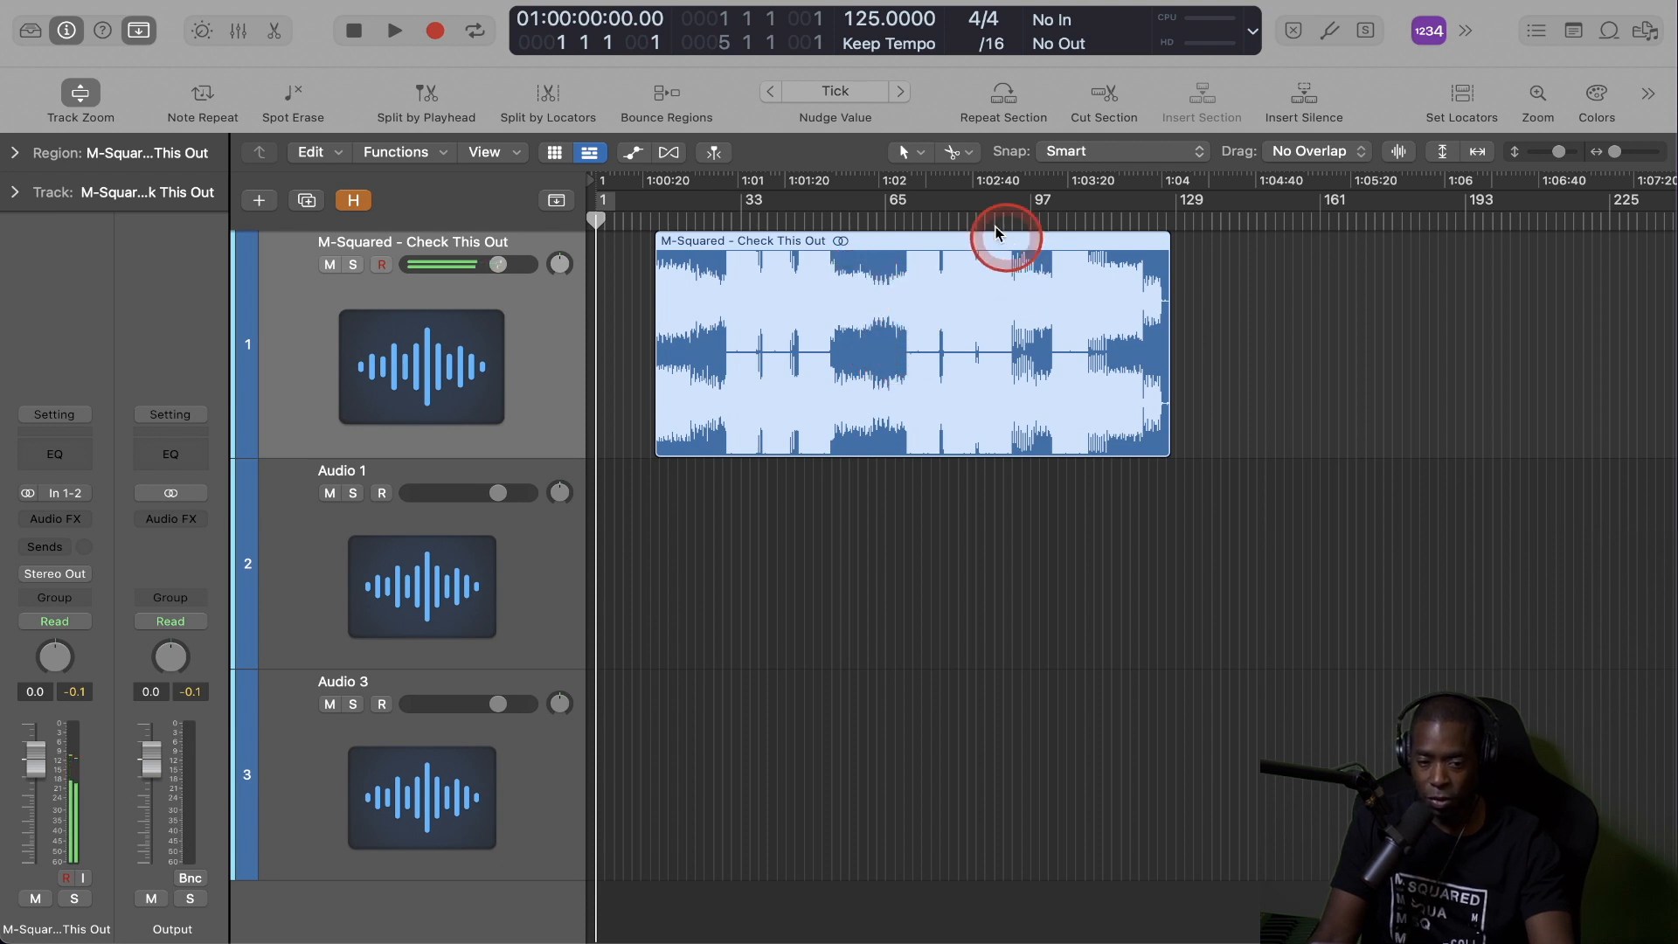
pyautogui.click(652, 218)
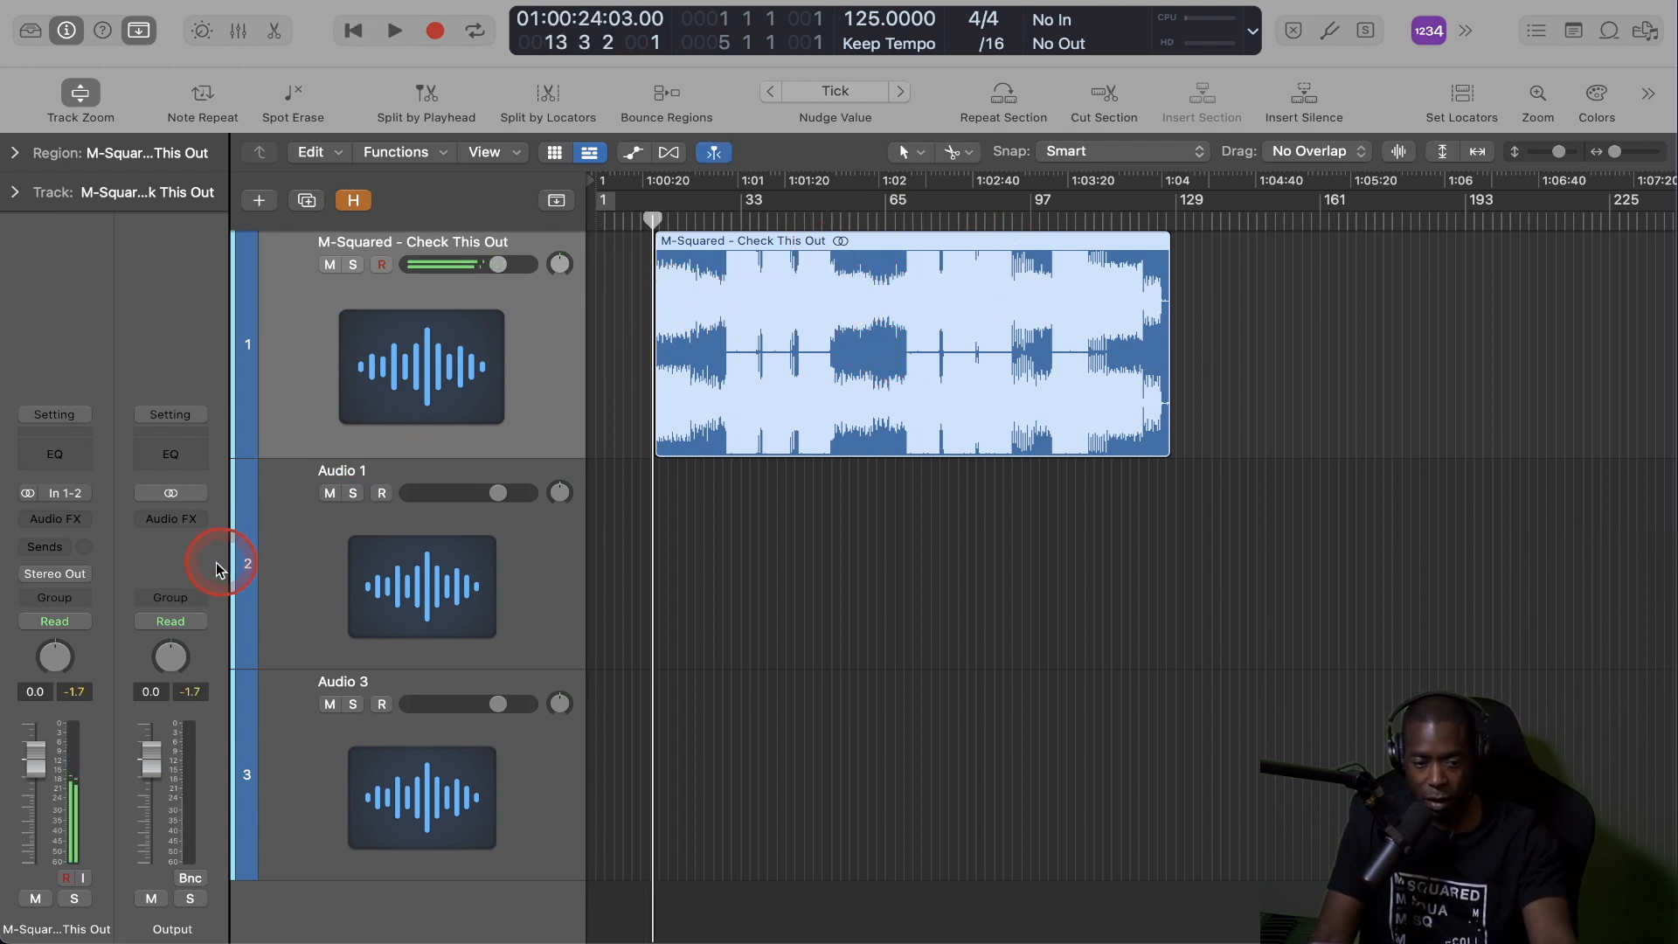
# Insert a stereo BPM Counter on the song track and move its window clear of the song region.
pyautogui.click(77, 521)
pyautogui.moveTo(67, 879)
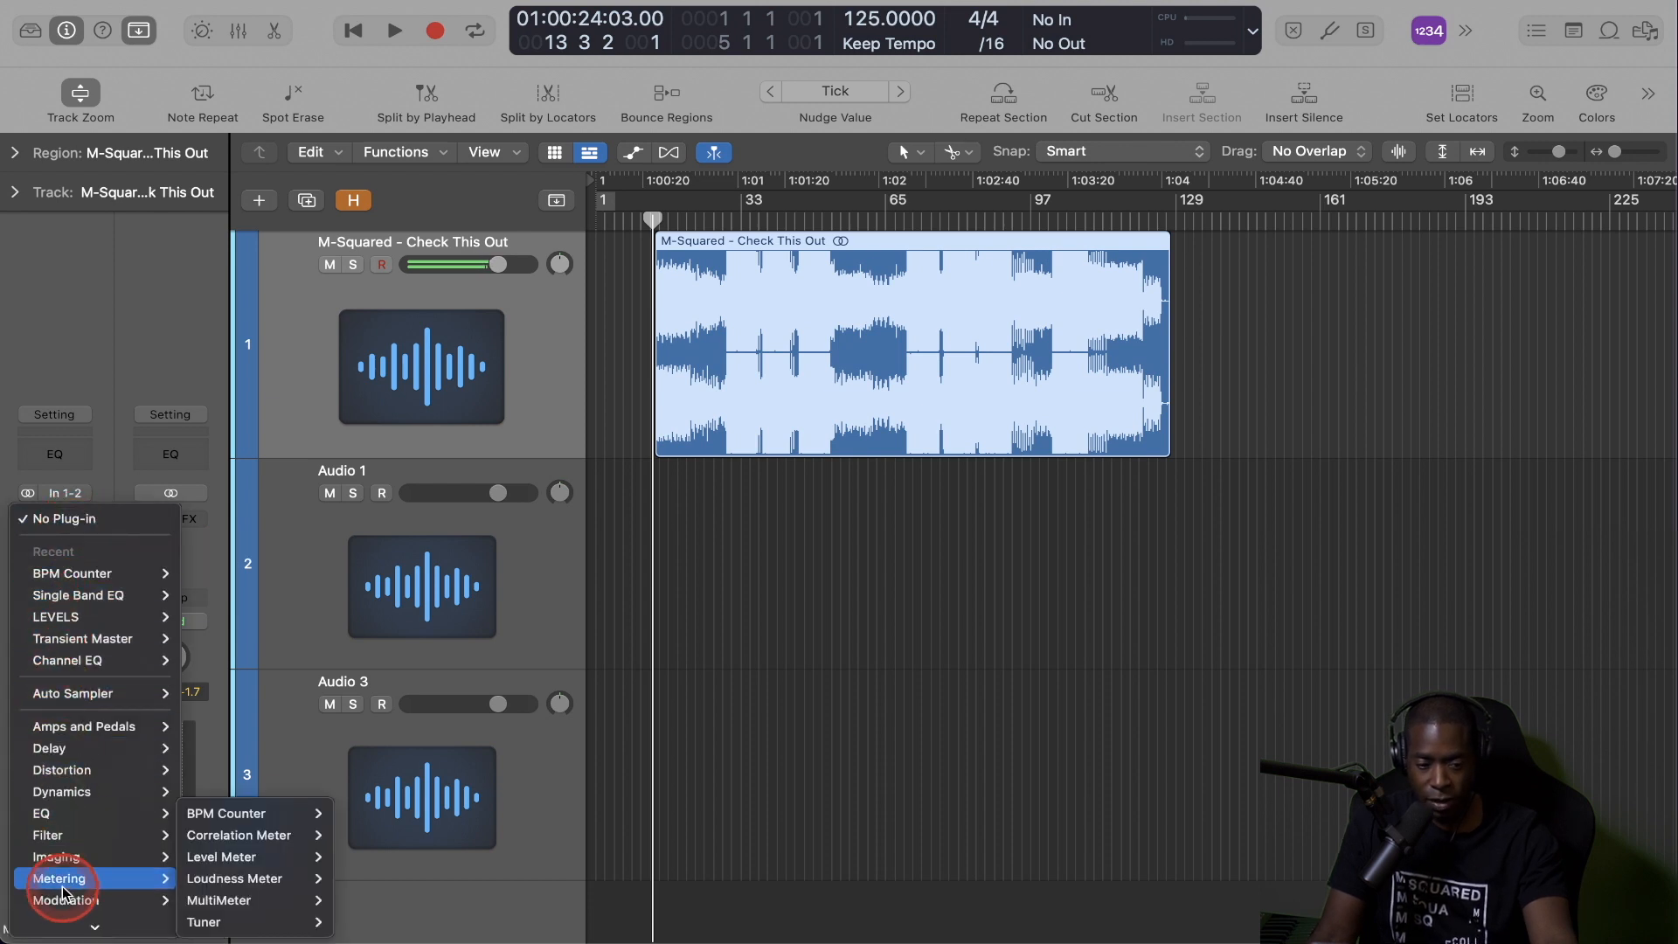
pyautogui.moveTo(279, 811)
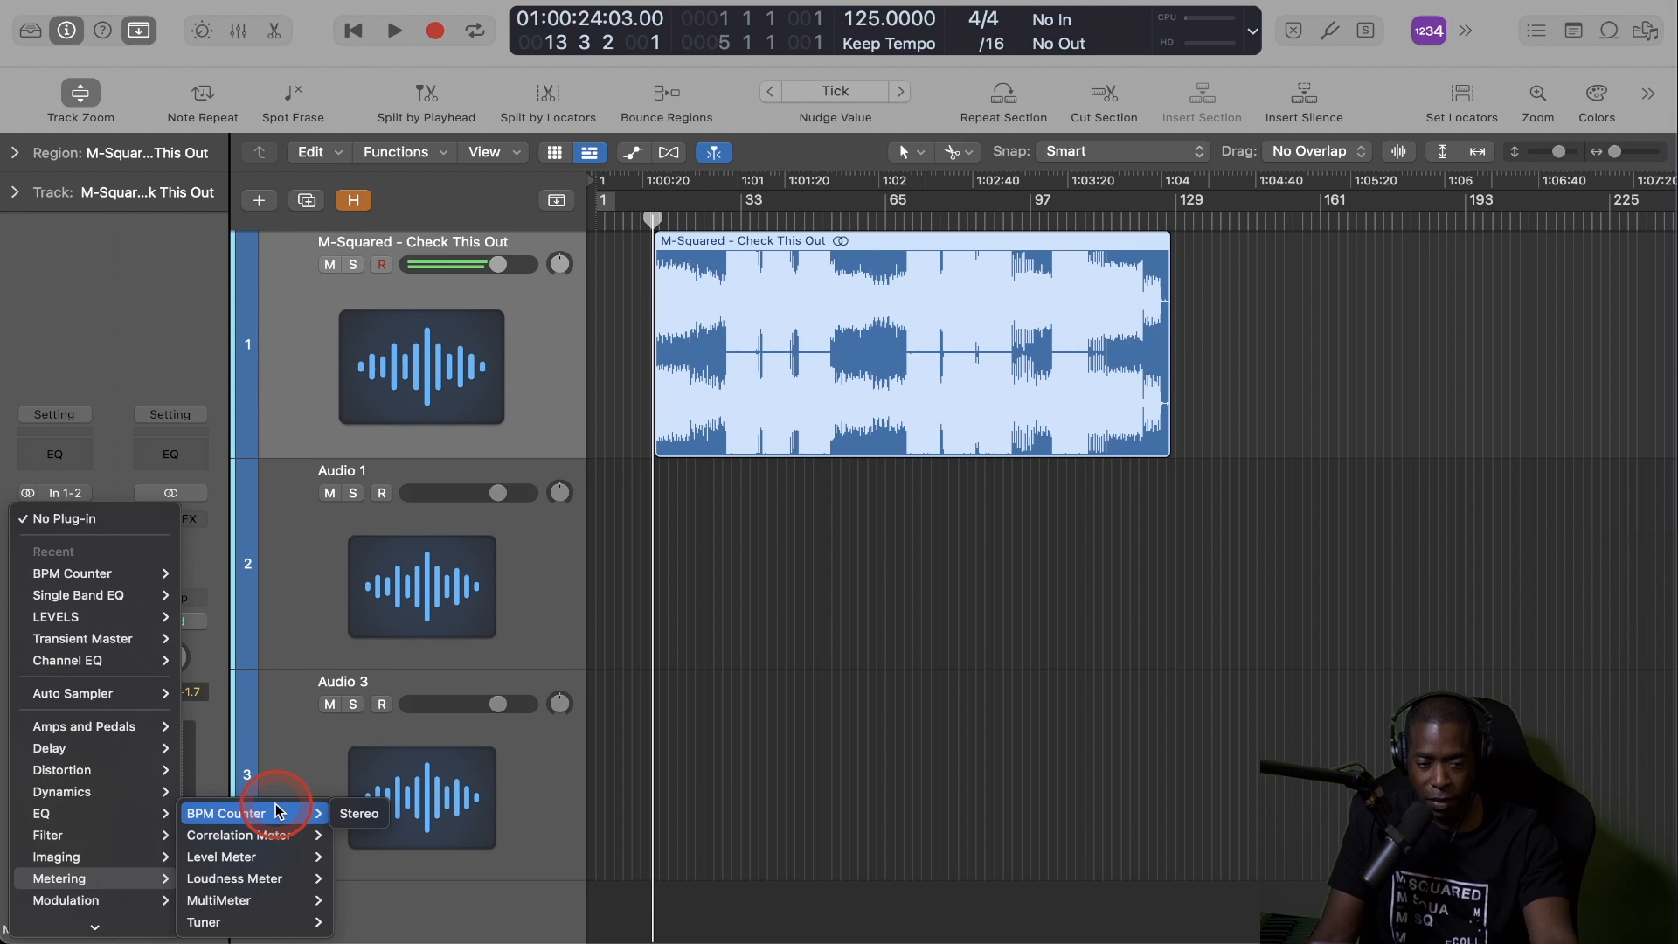
pyautogui.click(358, 811)
pyautogui.moveTo(686, 247); pyautogui.dragTo(401, 232)
# Play the song briefly to read its tempo in the BPM Counter, stop playback and close the plug-in window.
pyautogui.press('space')
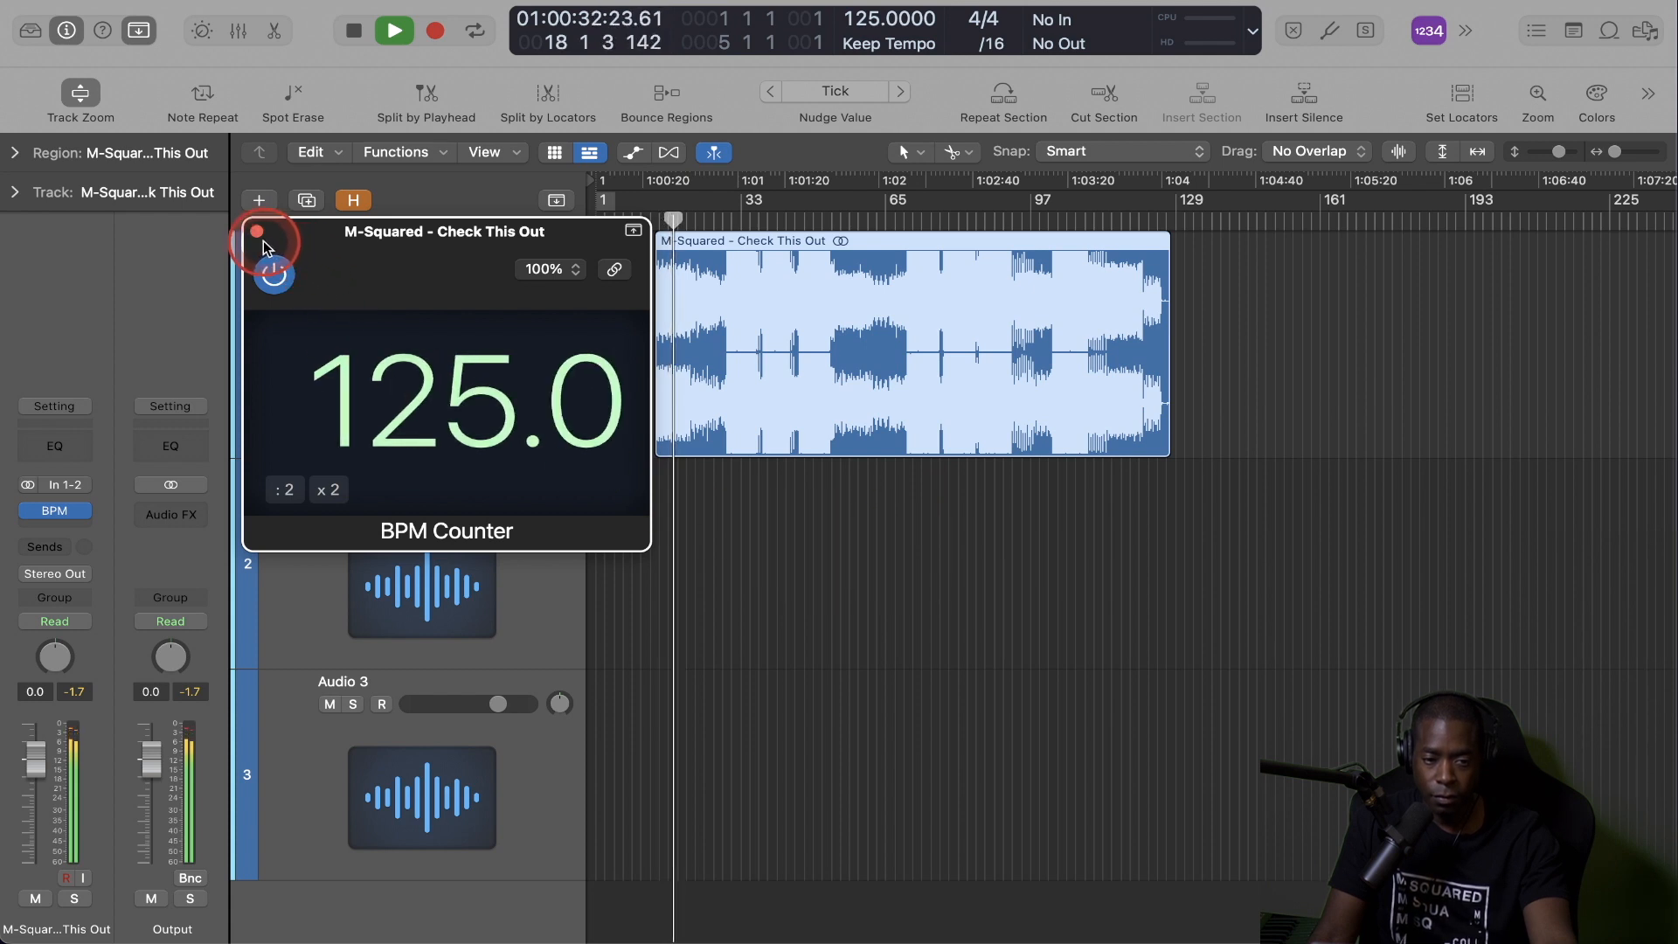
pyautogui.press('space')
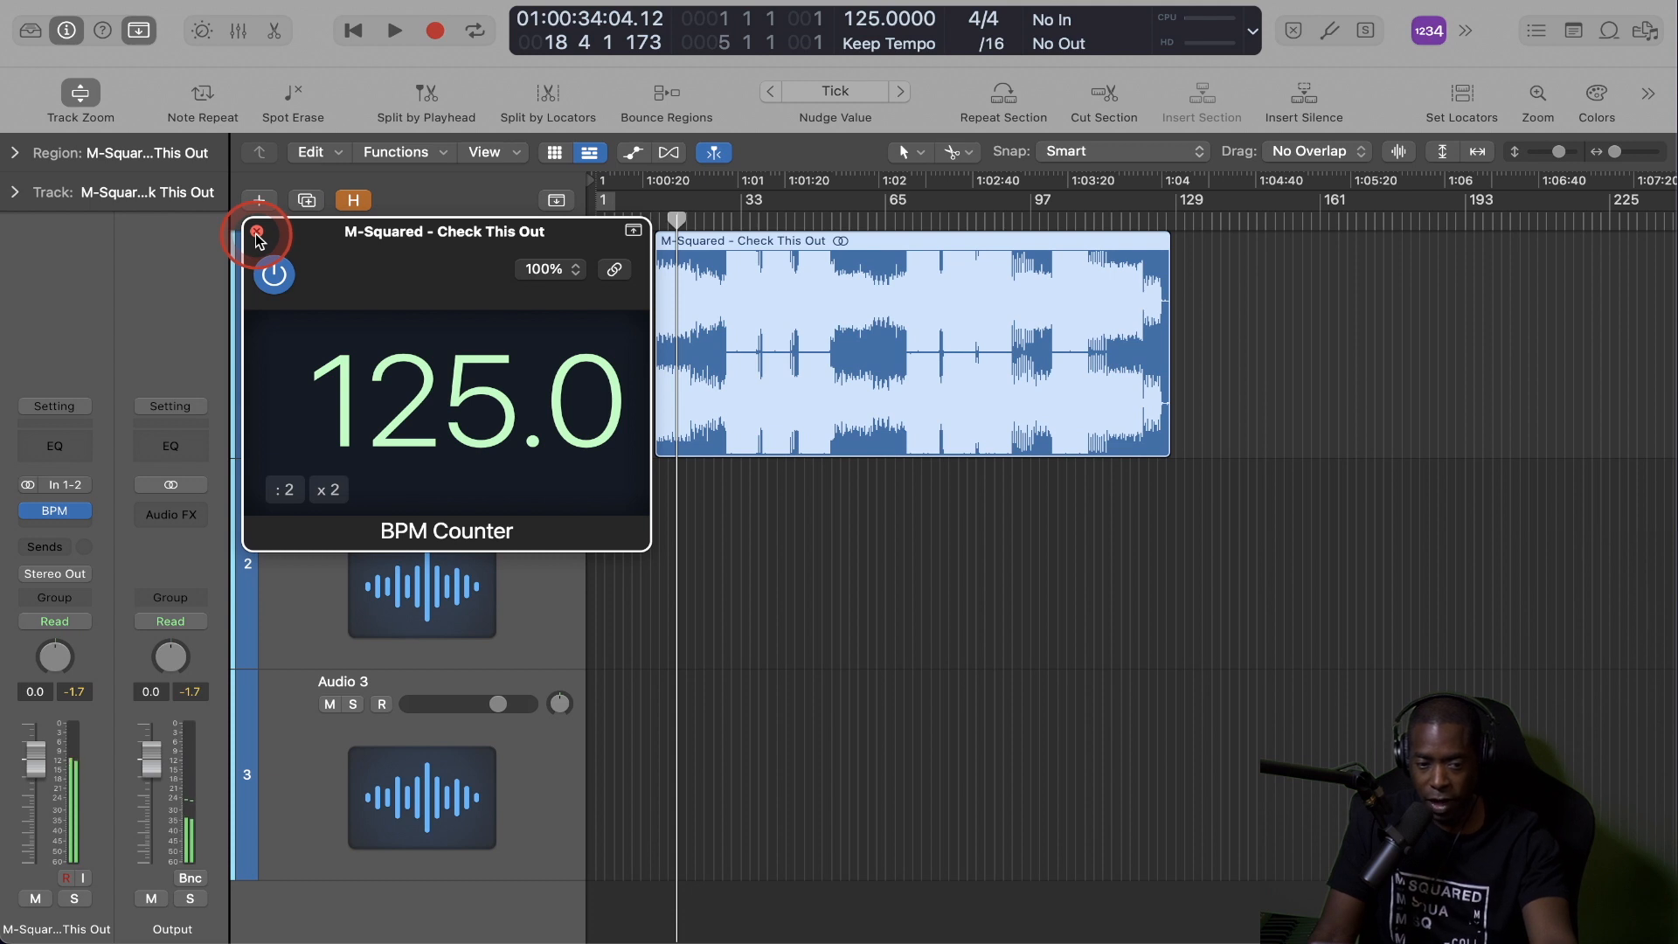
pyautogui.click(257, 232)
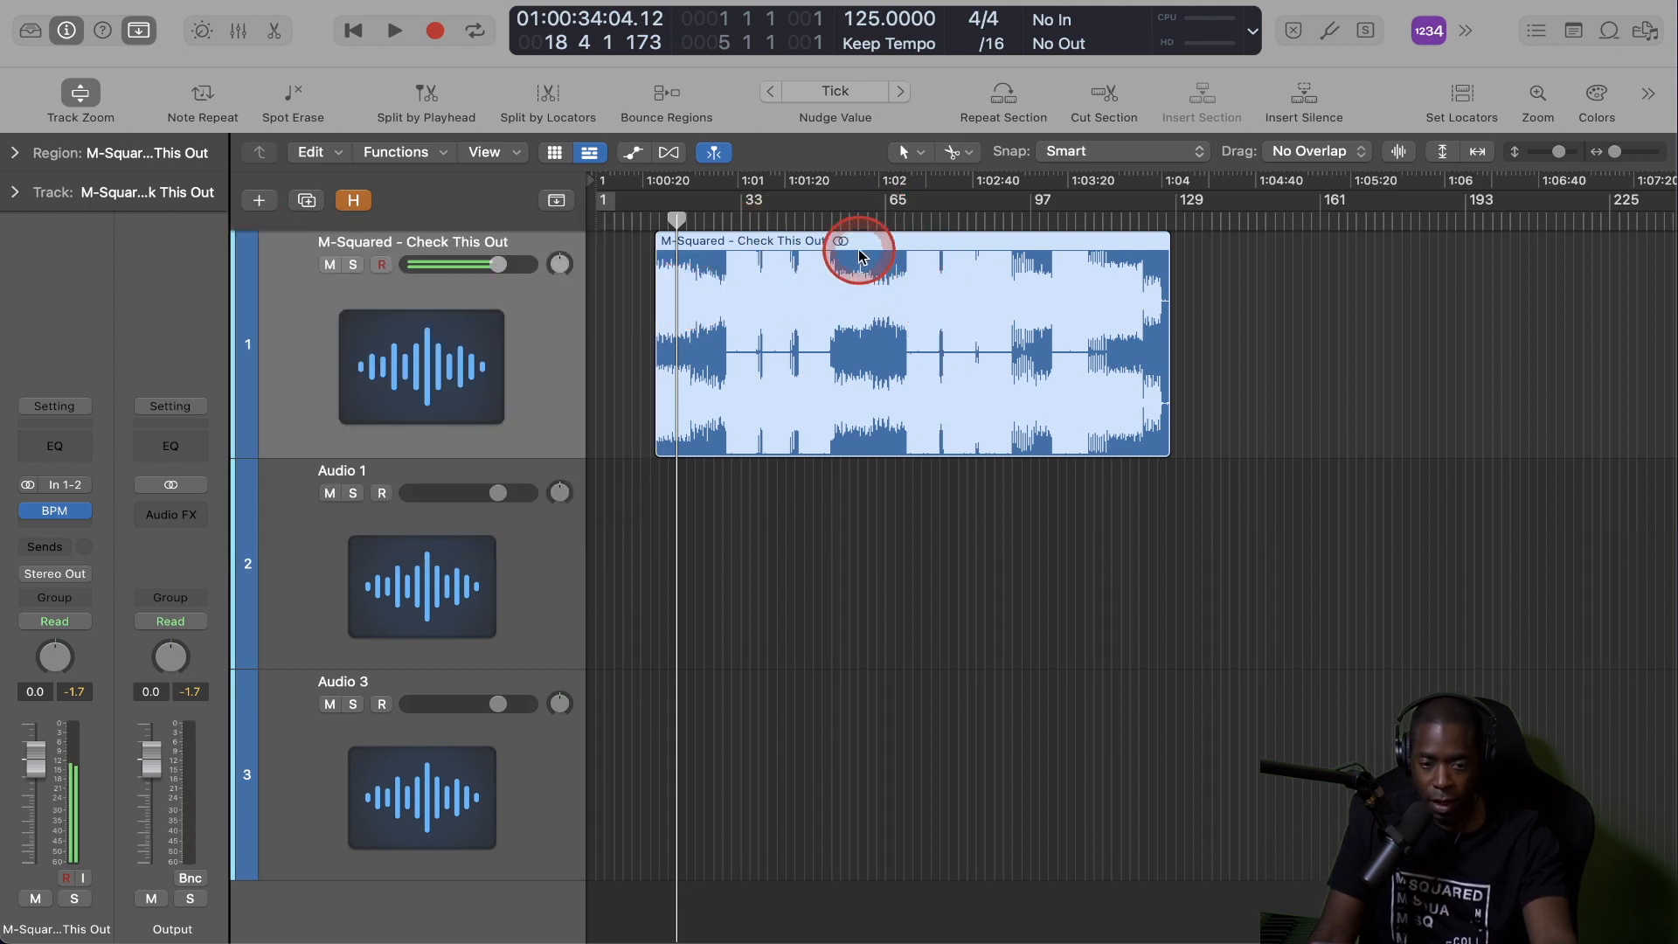
# Move the song region to start at bar 1, return the playhead there and check the waveform start against the grid.
pyautogui.moveTo(900, 245); pyautogui.dragTo(669, 315)
pyautogui.scroll(6, 647, 314)
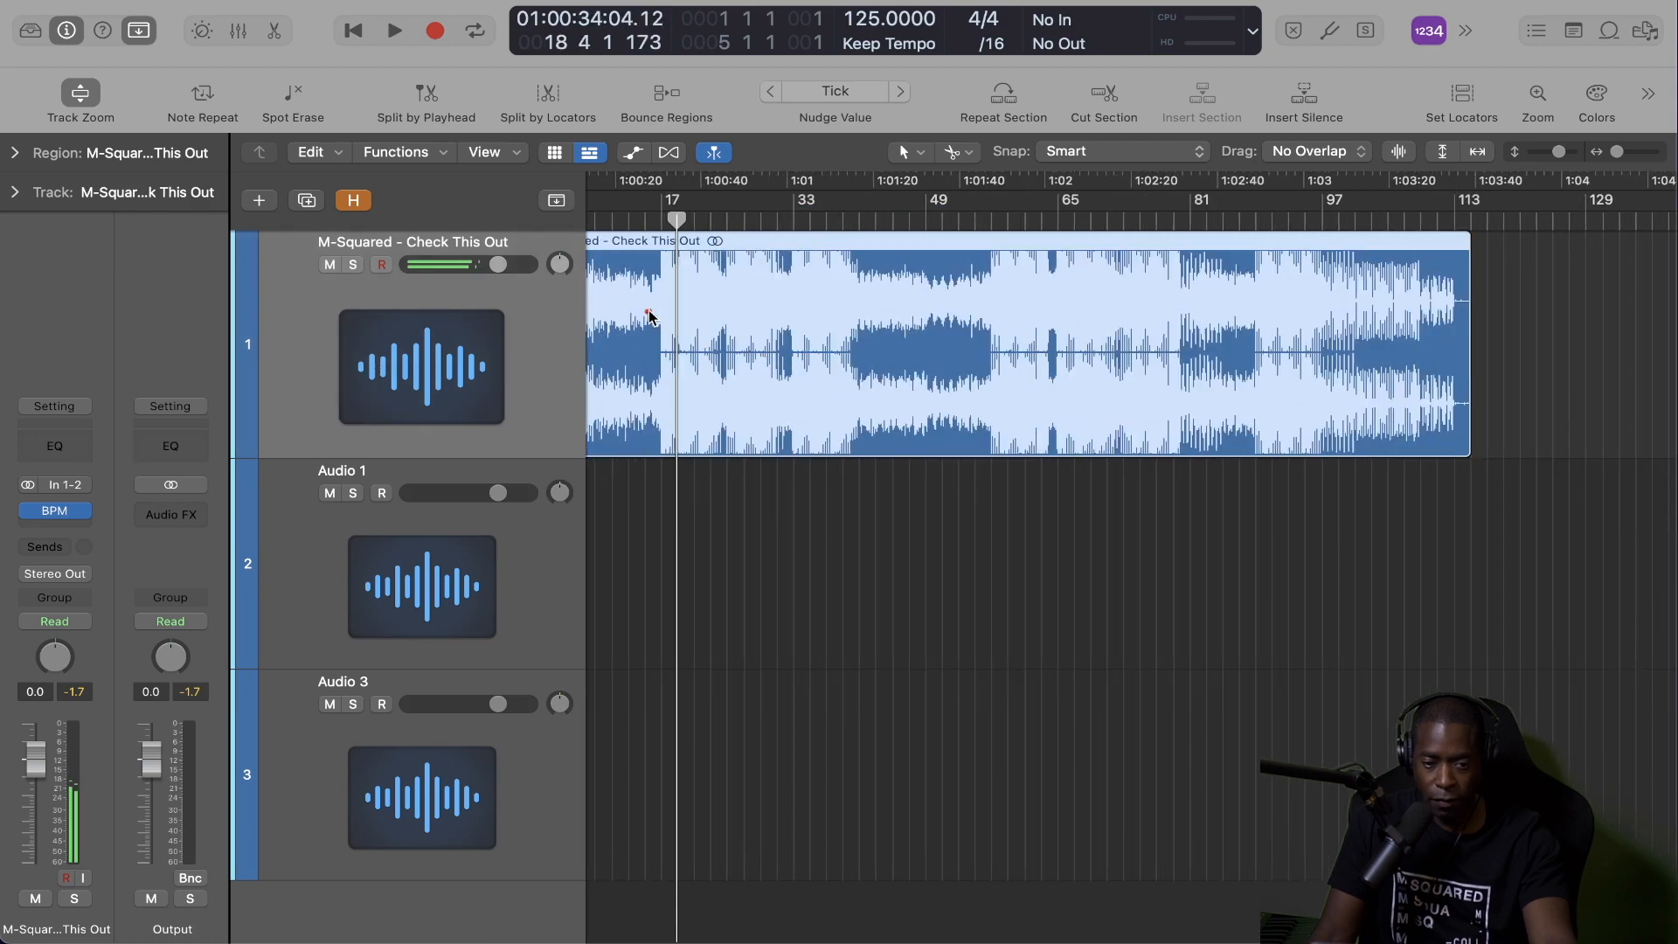
pyautogui.hscroll(-5, 647, 314)
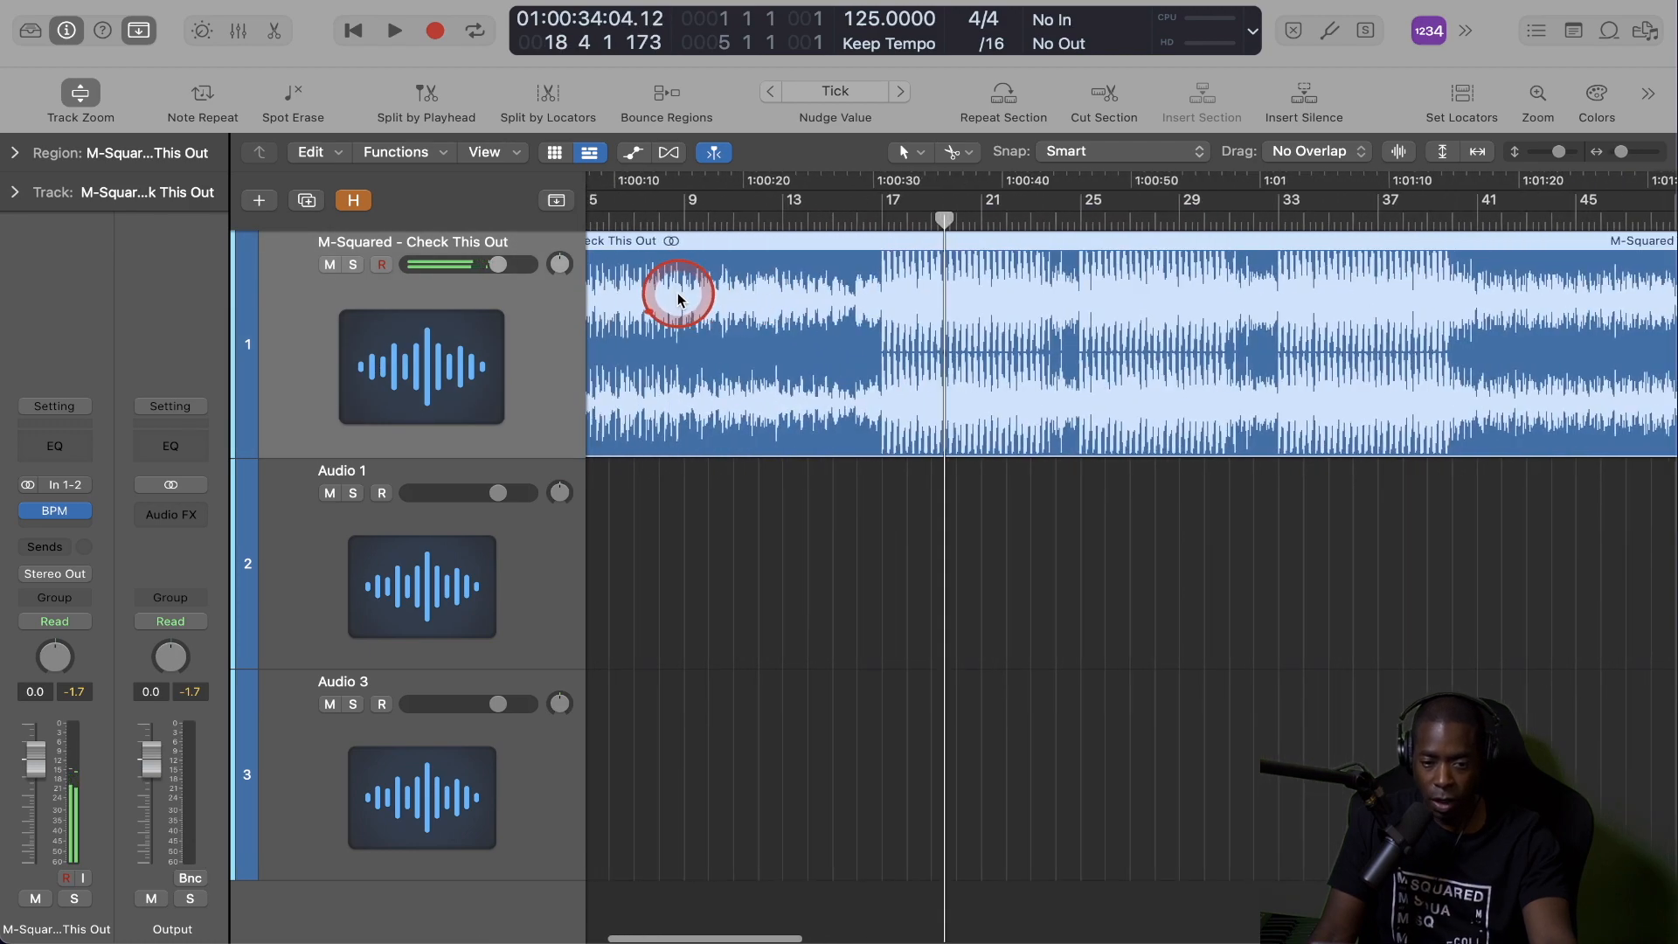
pyautogui.scroll(4, 660, 300)
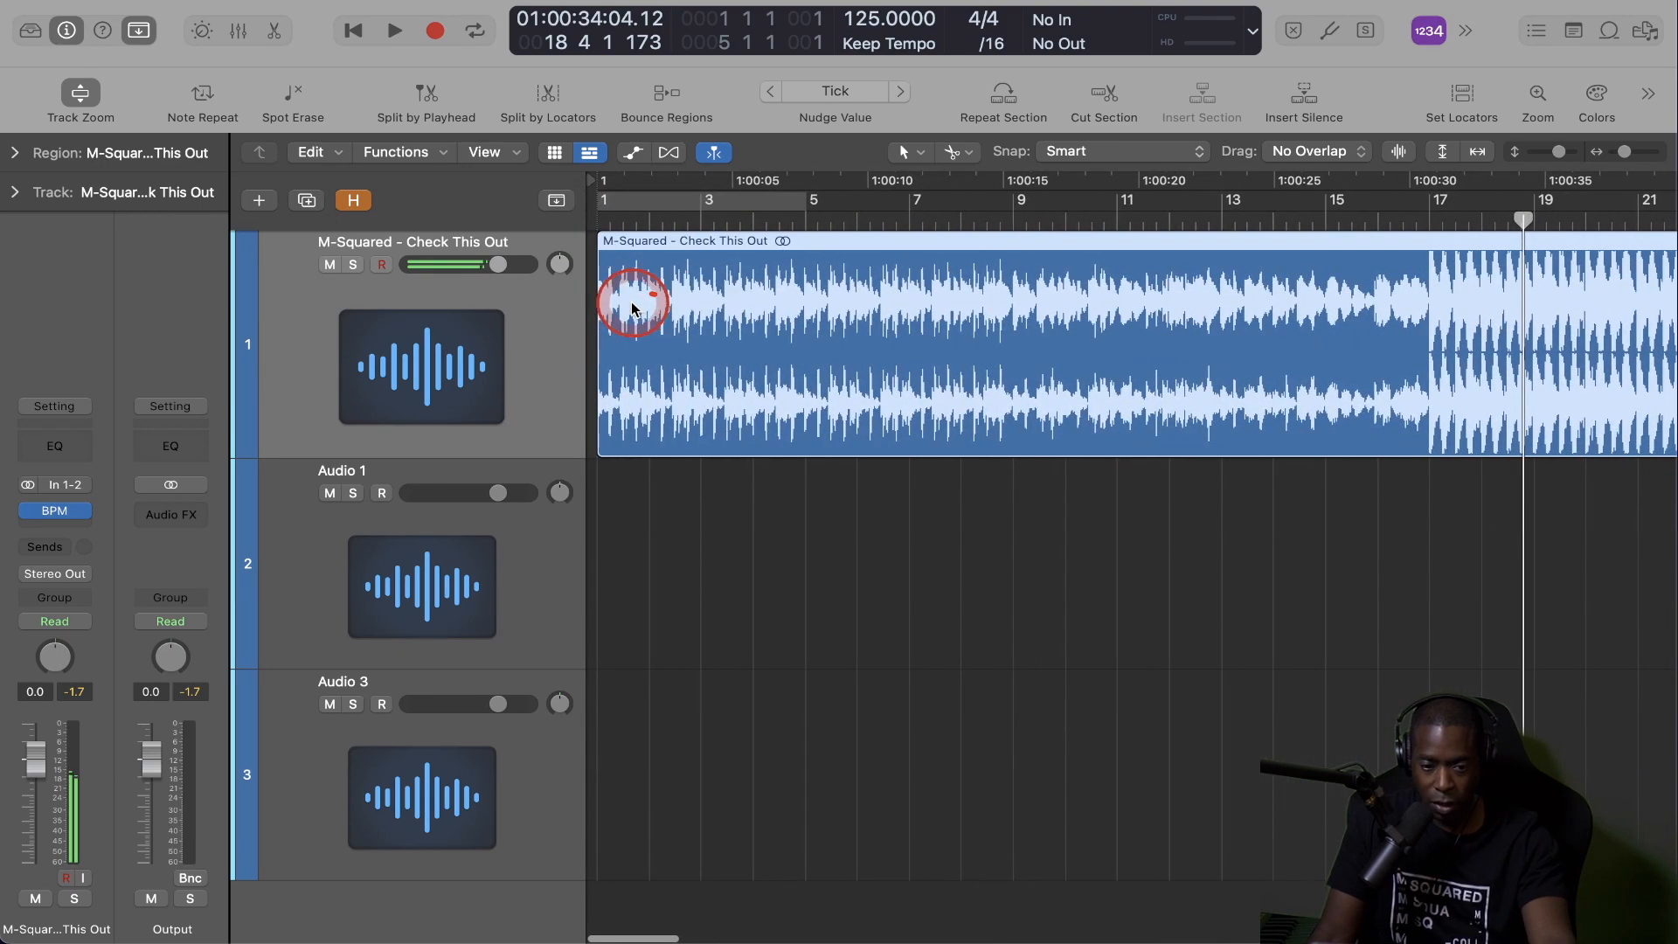
pyautogui.scroll(5, 625, 304)
pyautogui.hscroll(-5, 622, 302)
pyautogui.click(602, 216)
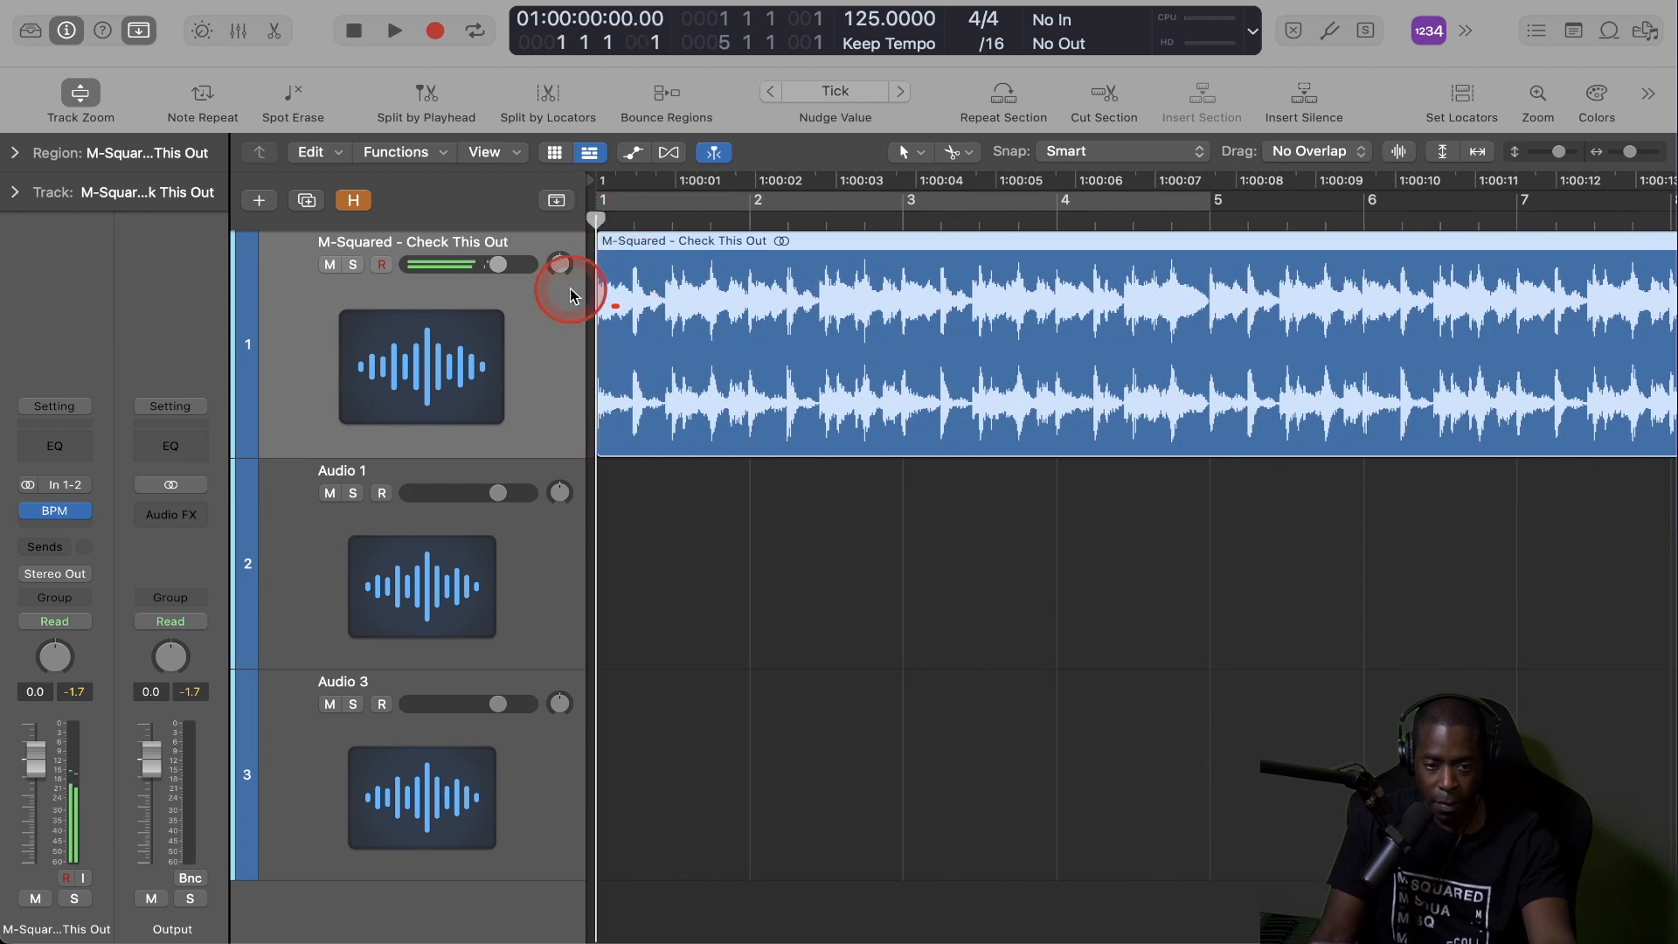
pyautogui.scroll(5, 587, 311)
pyautogui.scroll(5, 587, 312)
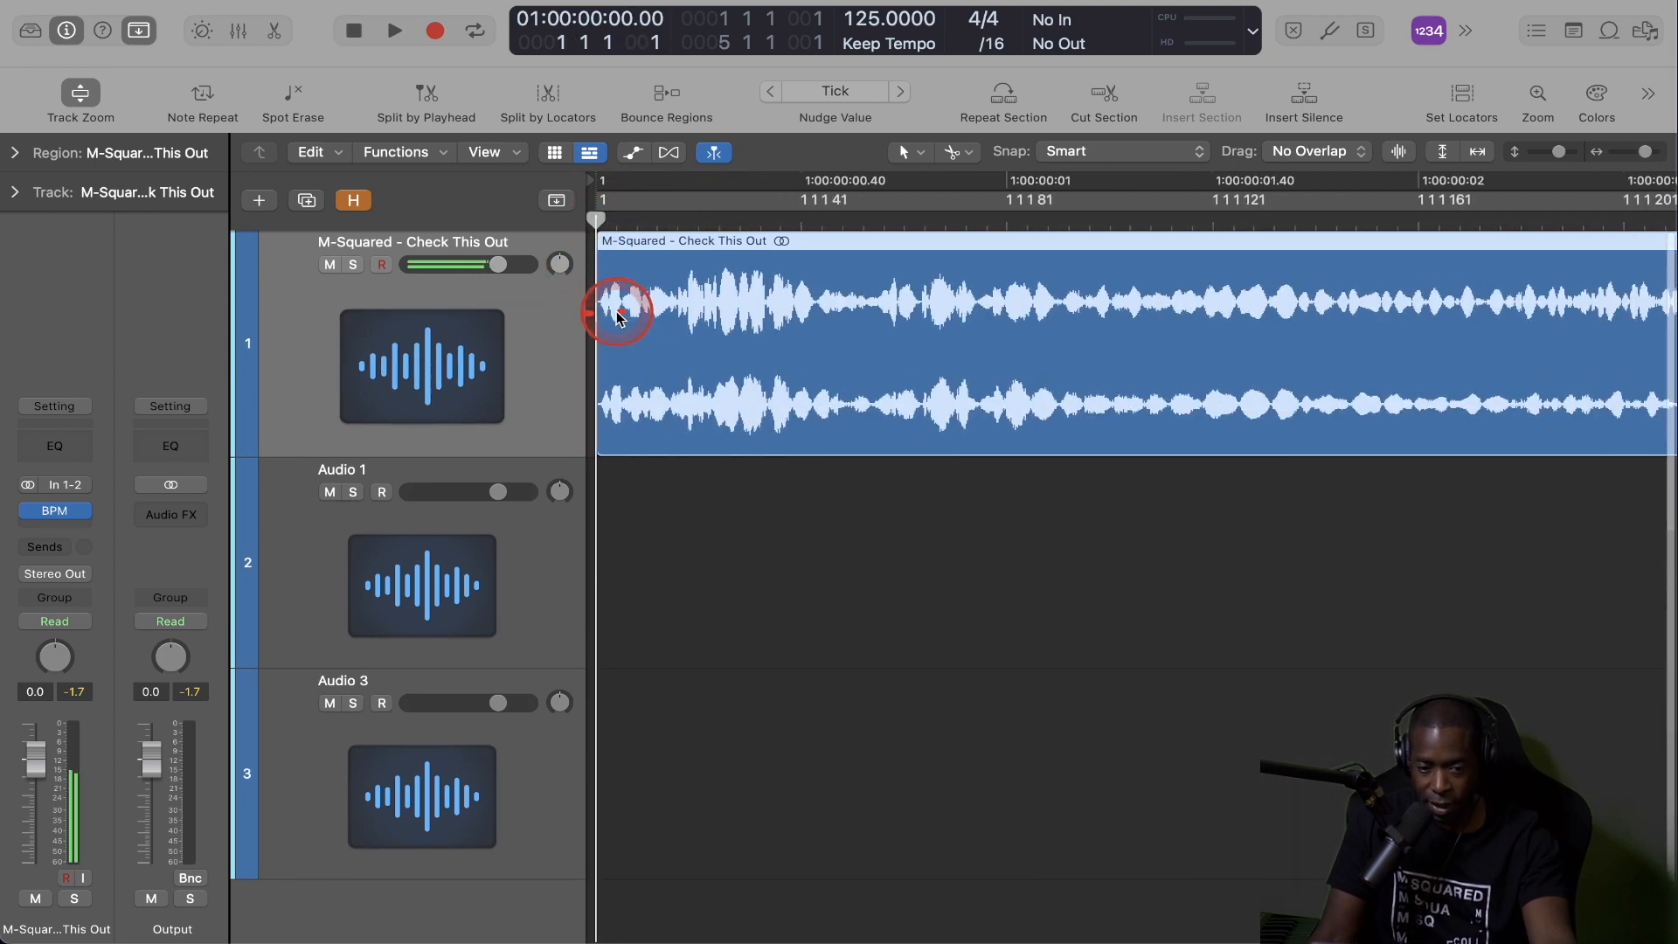
pyautogui.scroll(2, 614, 337)
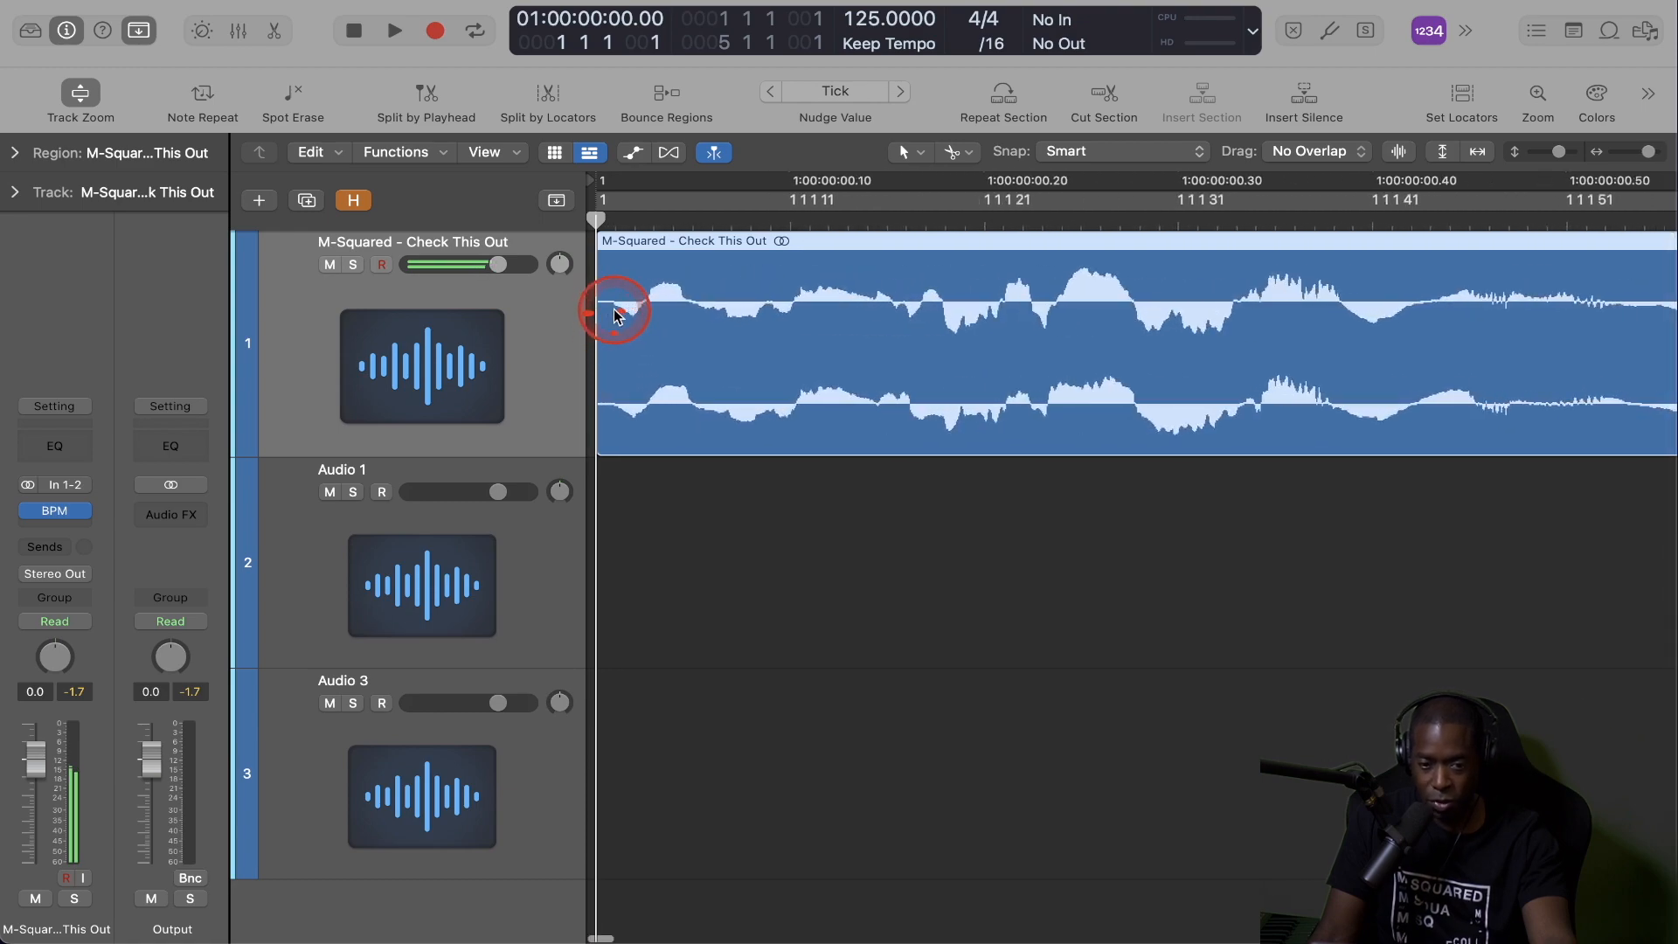
pyautogui.scroll(-10, 618, 314)
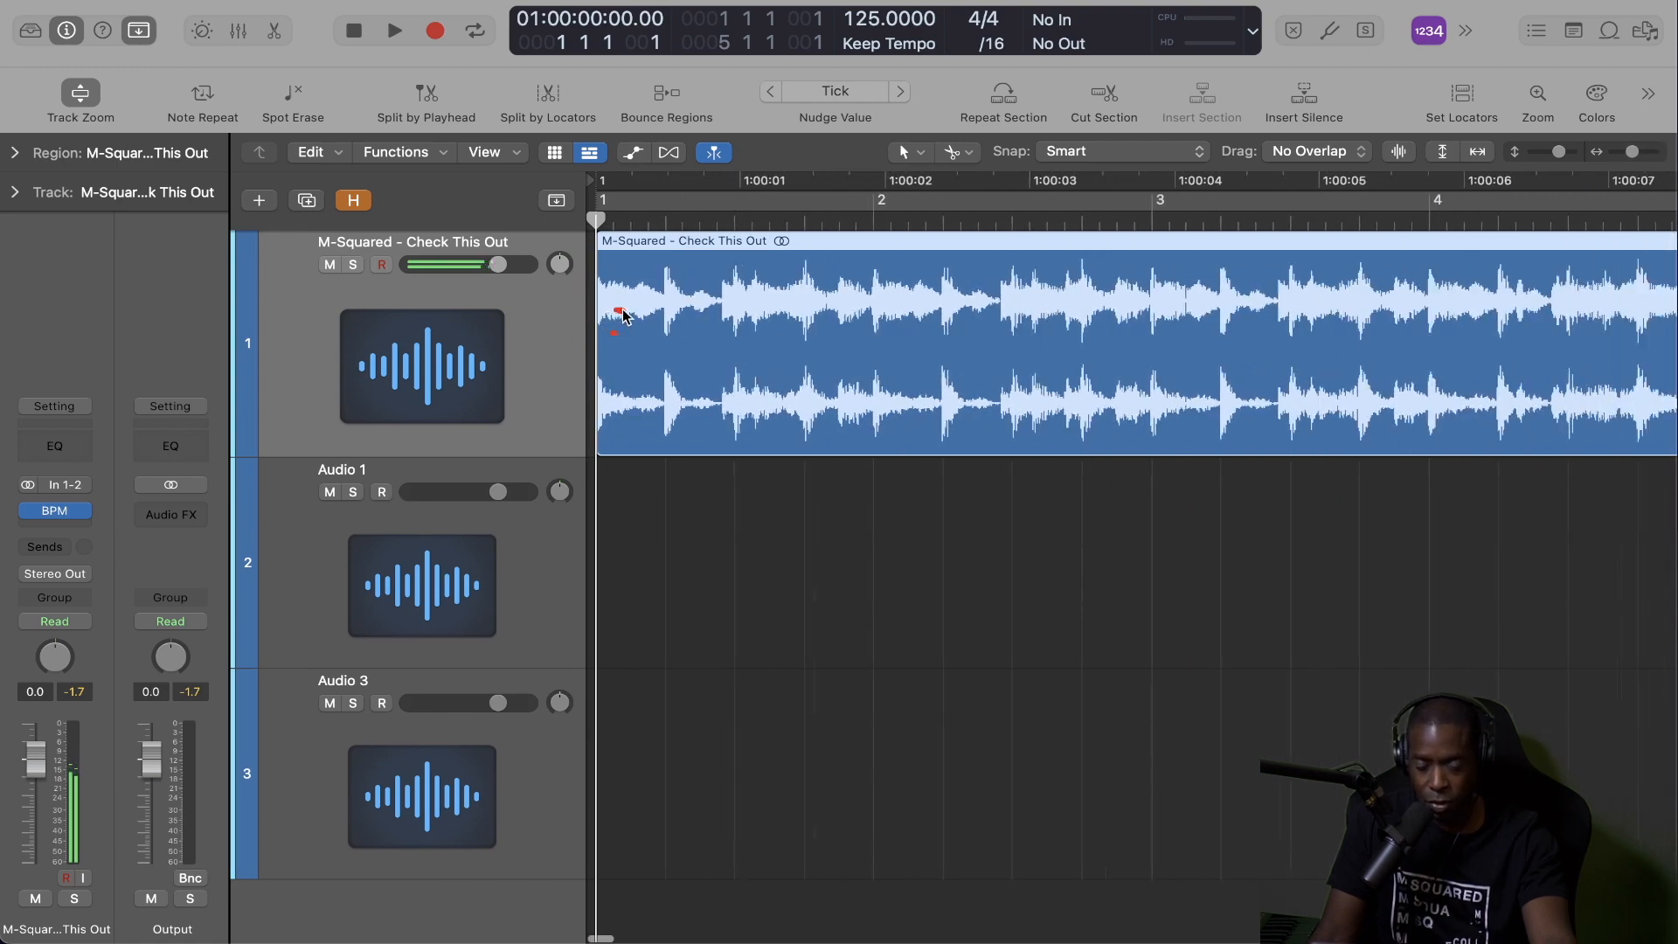
# Place the playhead at about bar 91 in the song and start playback.
pyautogui.click(1038, 246)
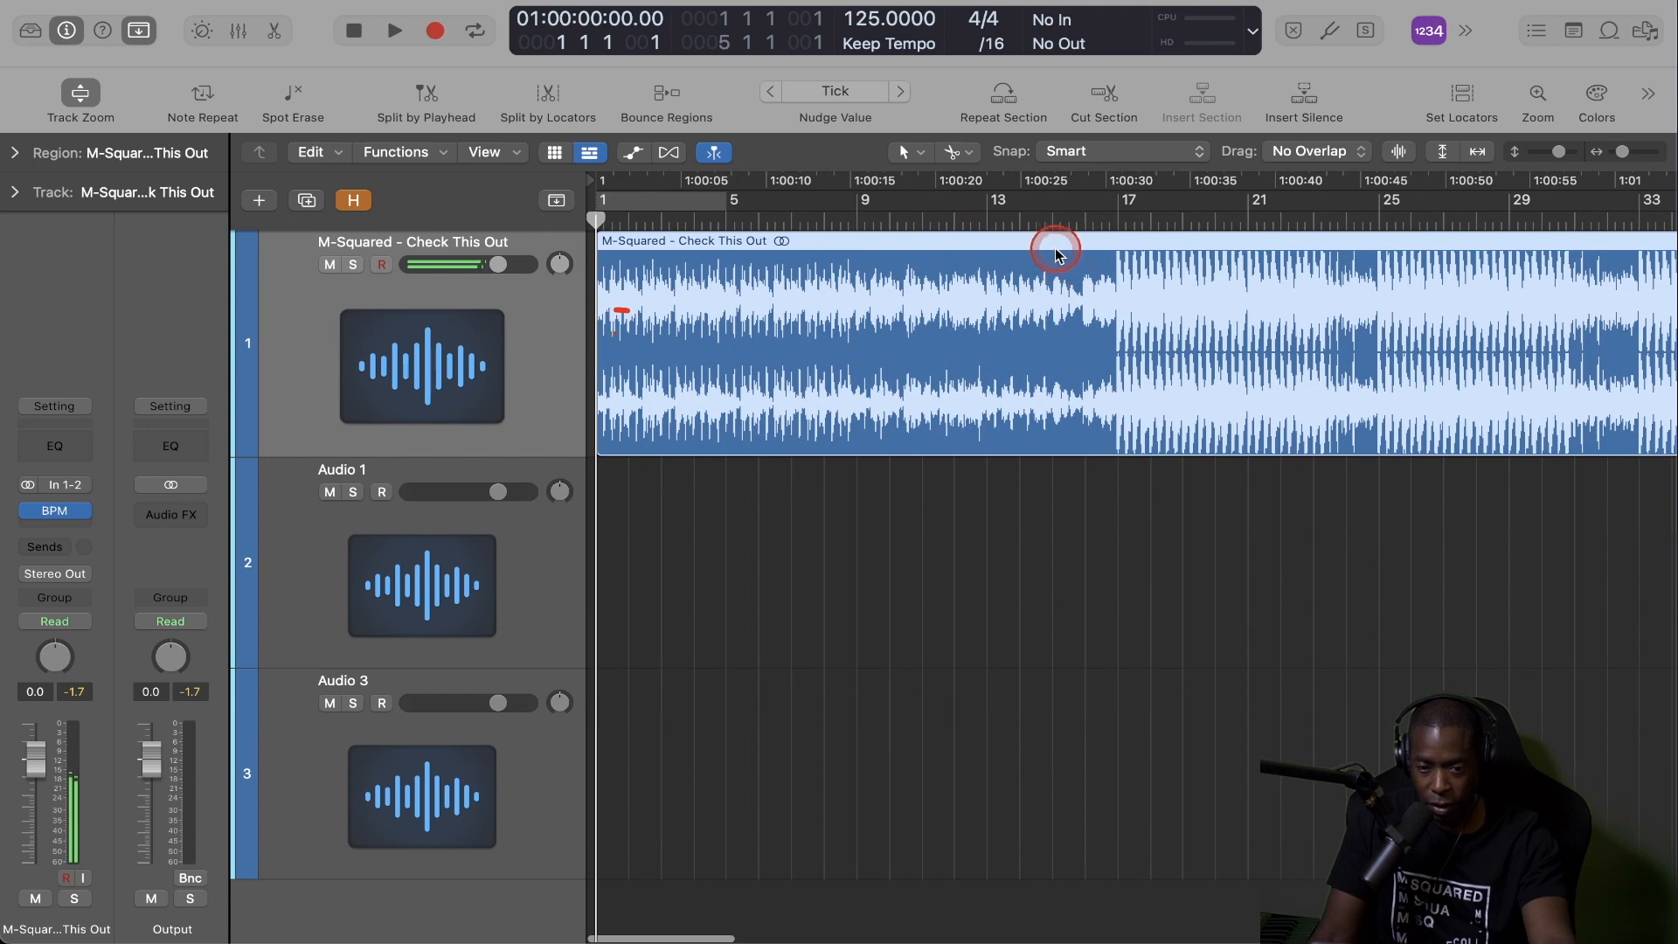
pyautogui.click(1067, 270)
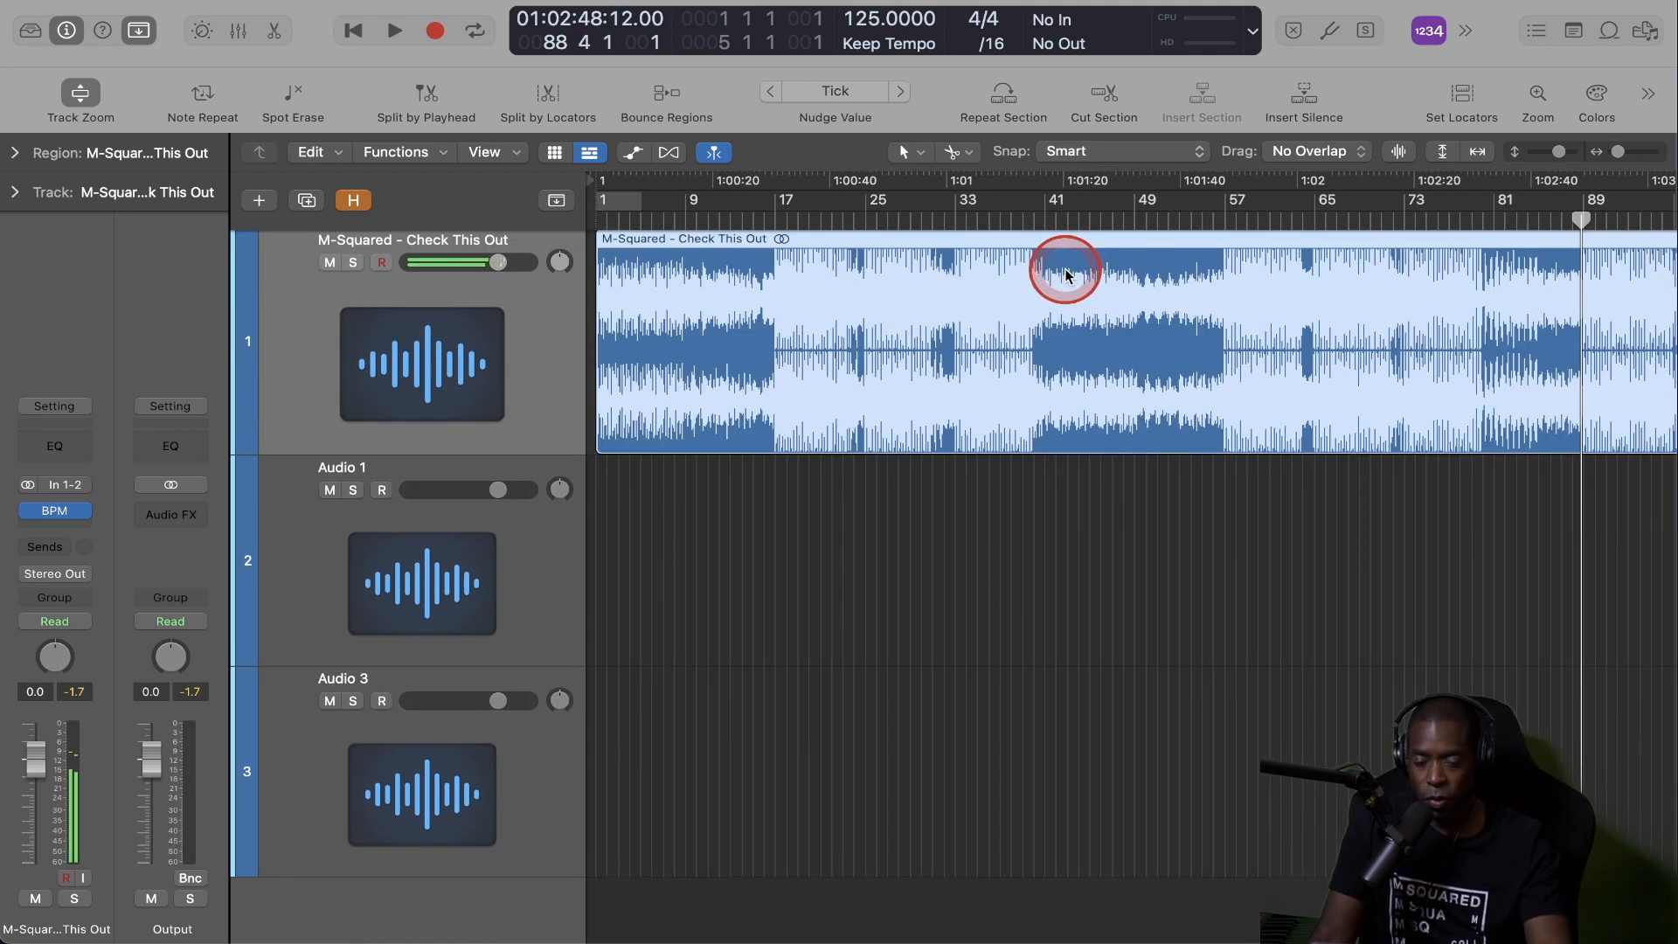
pyautogui.hscroll(10, 1068, 273)
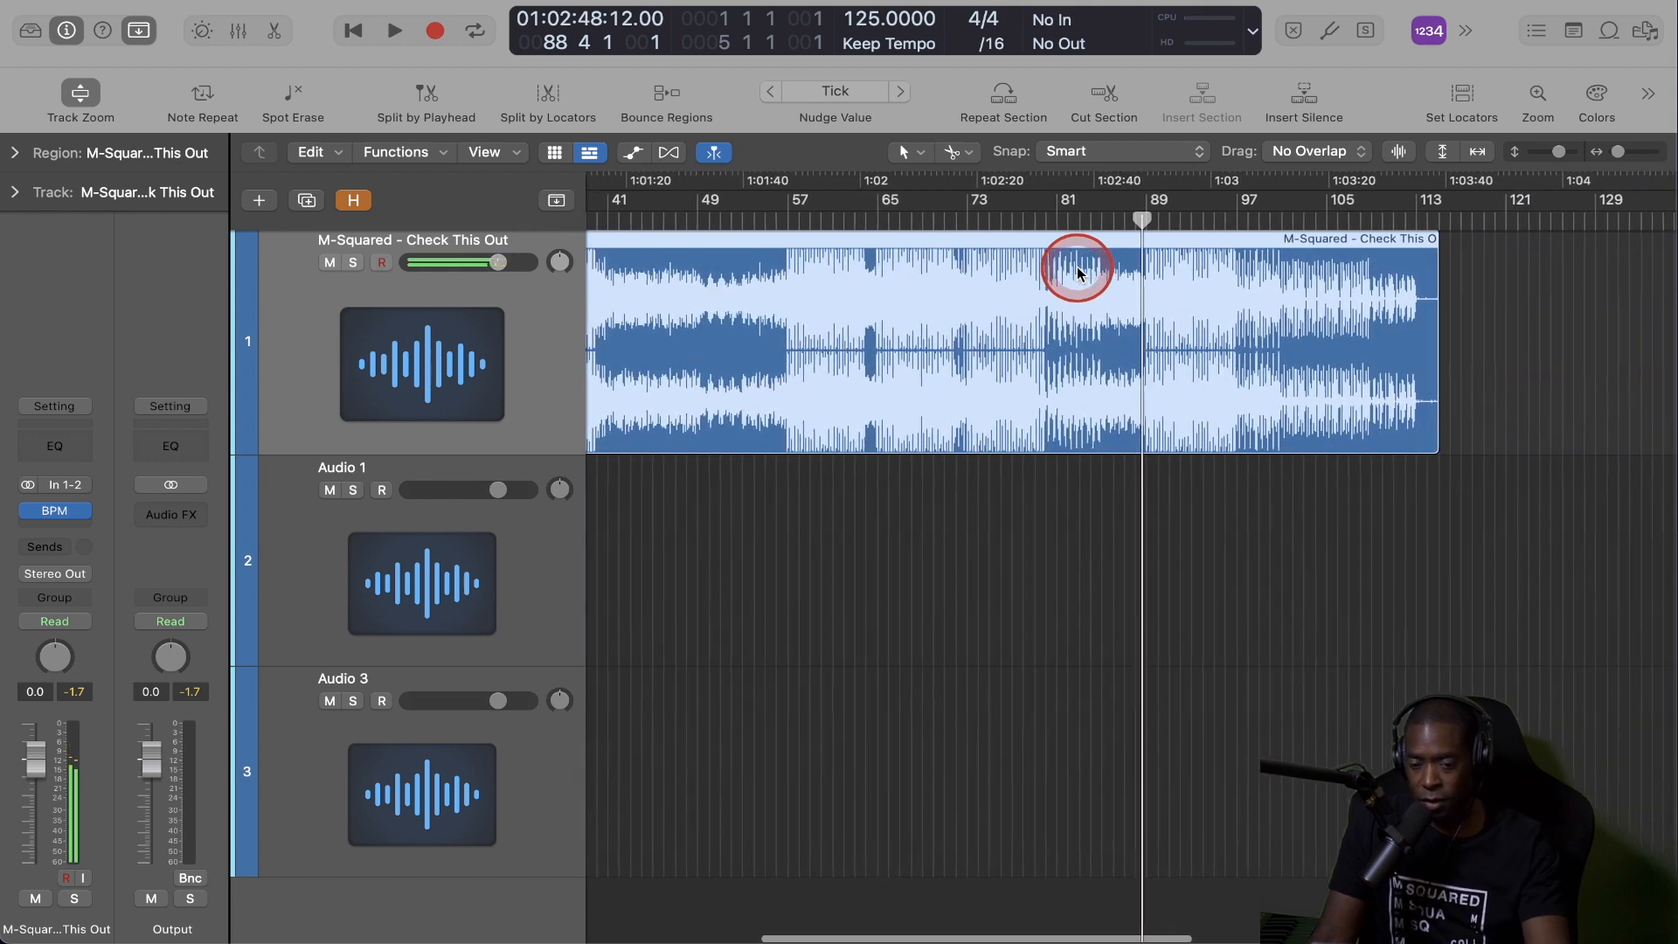
pyautogui.hscroll(1, 1080, 273)
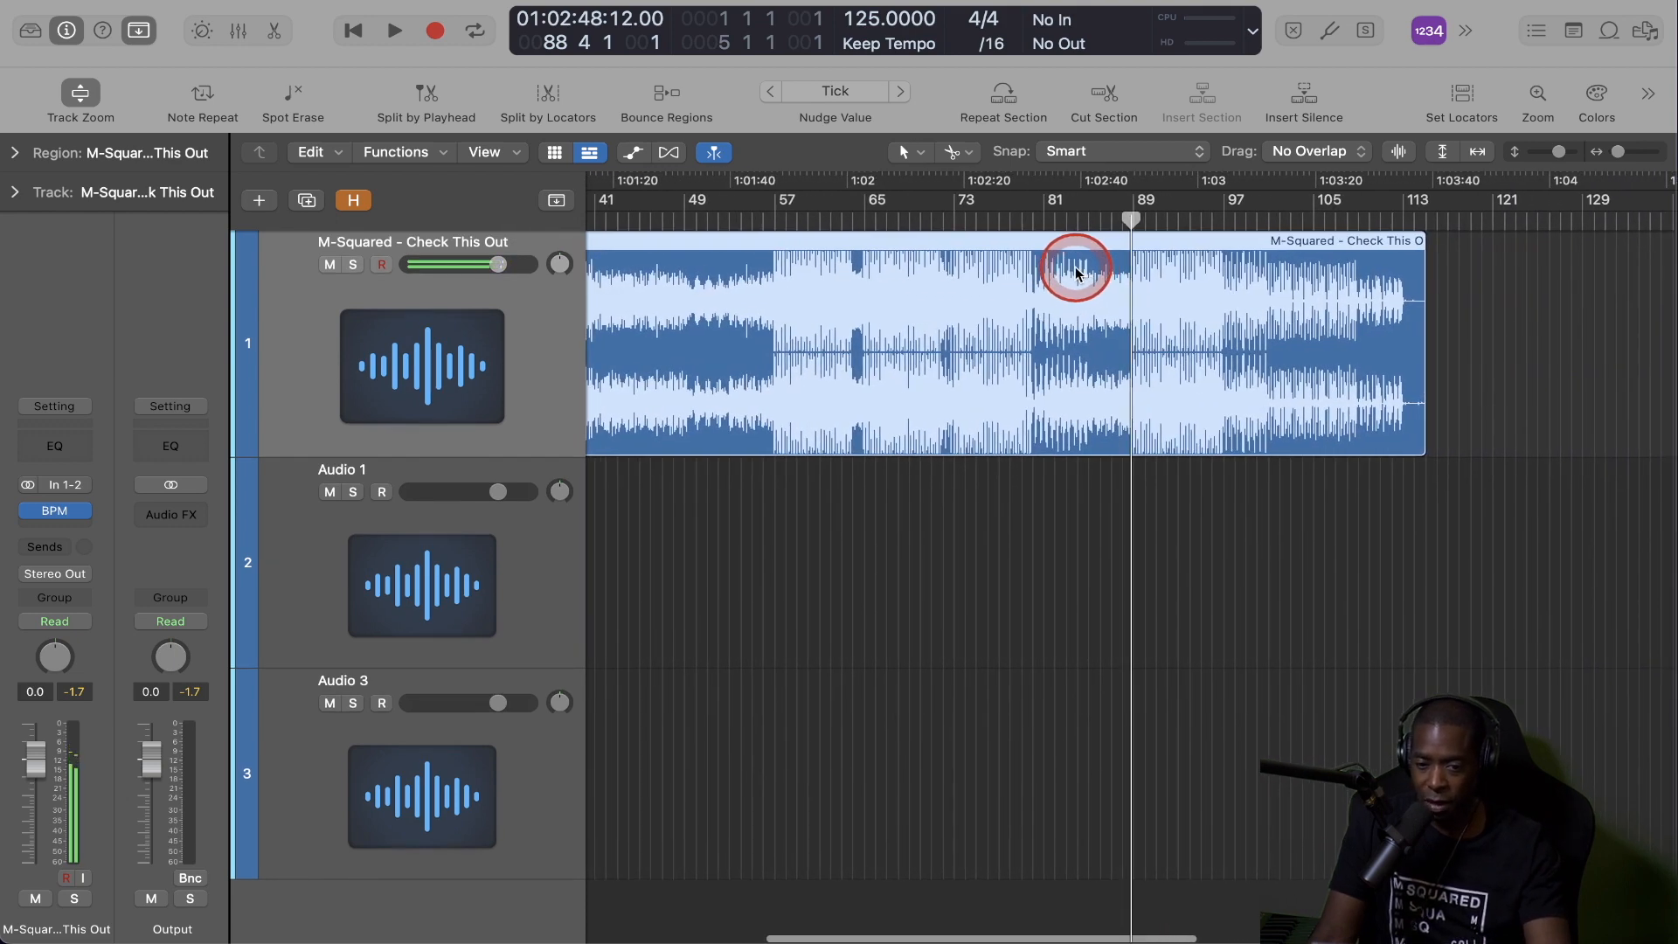
pyautogui.click(1187, 220)
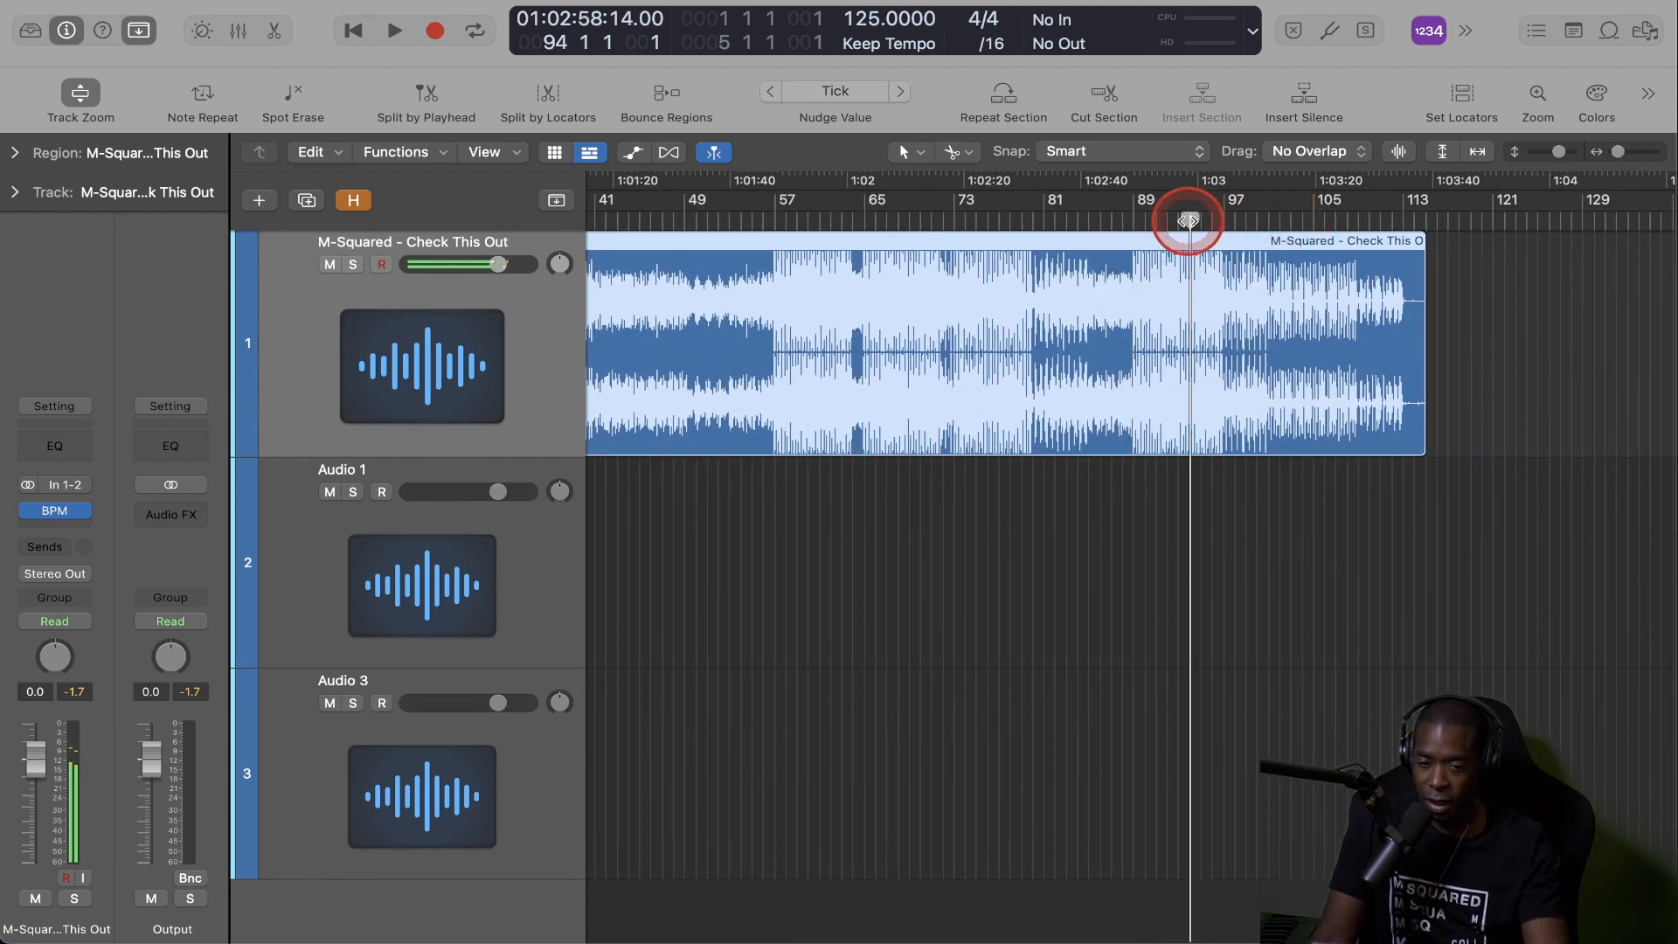
pyautogui.click(1160, 220)
pyautogui.press('space')
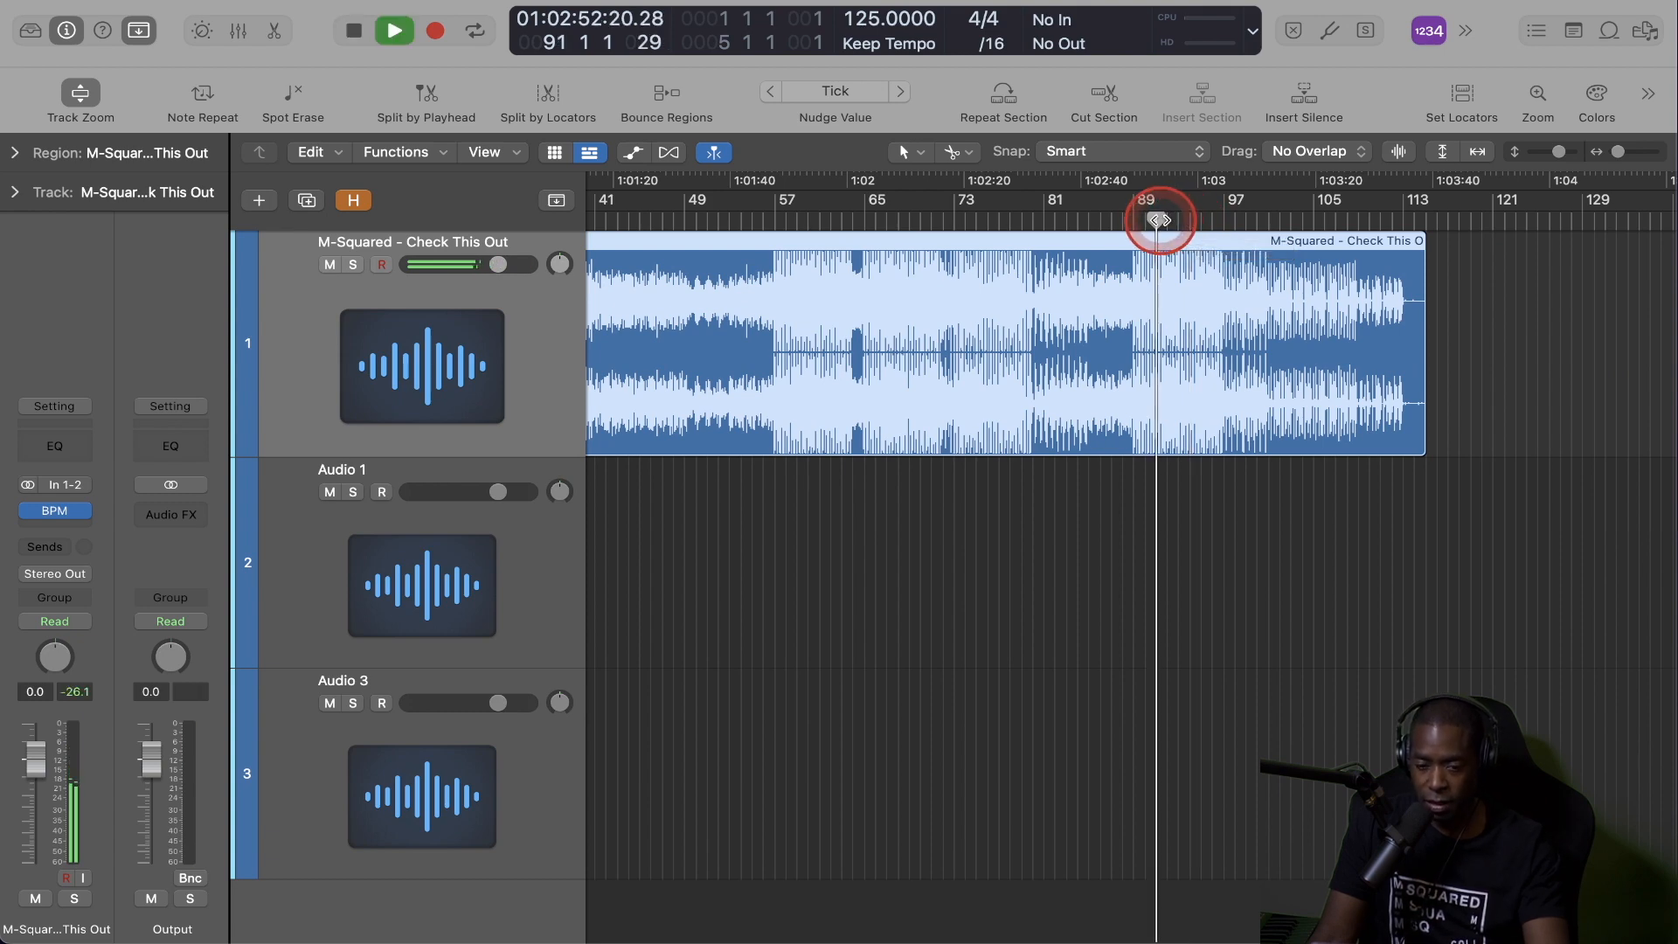
# Examine the waveform's beats against the bar grid around bars 89 to 95 during playback, and stop at bar 95.
pyautogui.press('super+Right')
pyautogui.press('super+Right')
pyautogui.press('super+Right')
pyautogui.press('super+Right')
pyautogui.press('super+Right')
pyautogui.press('super+Right')
pyautogui.press('super+Right')
pyautogui.press('super+Right')
pyautogui.press('super+Right')
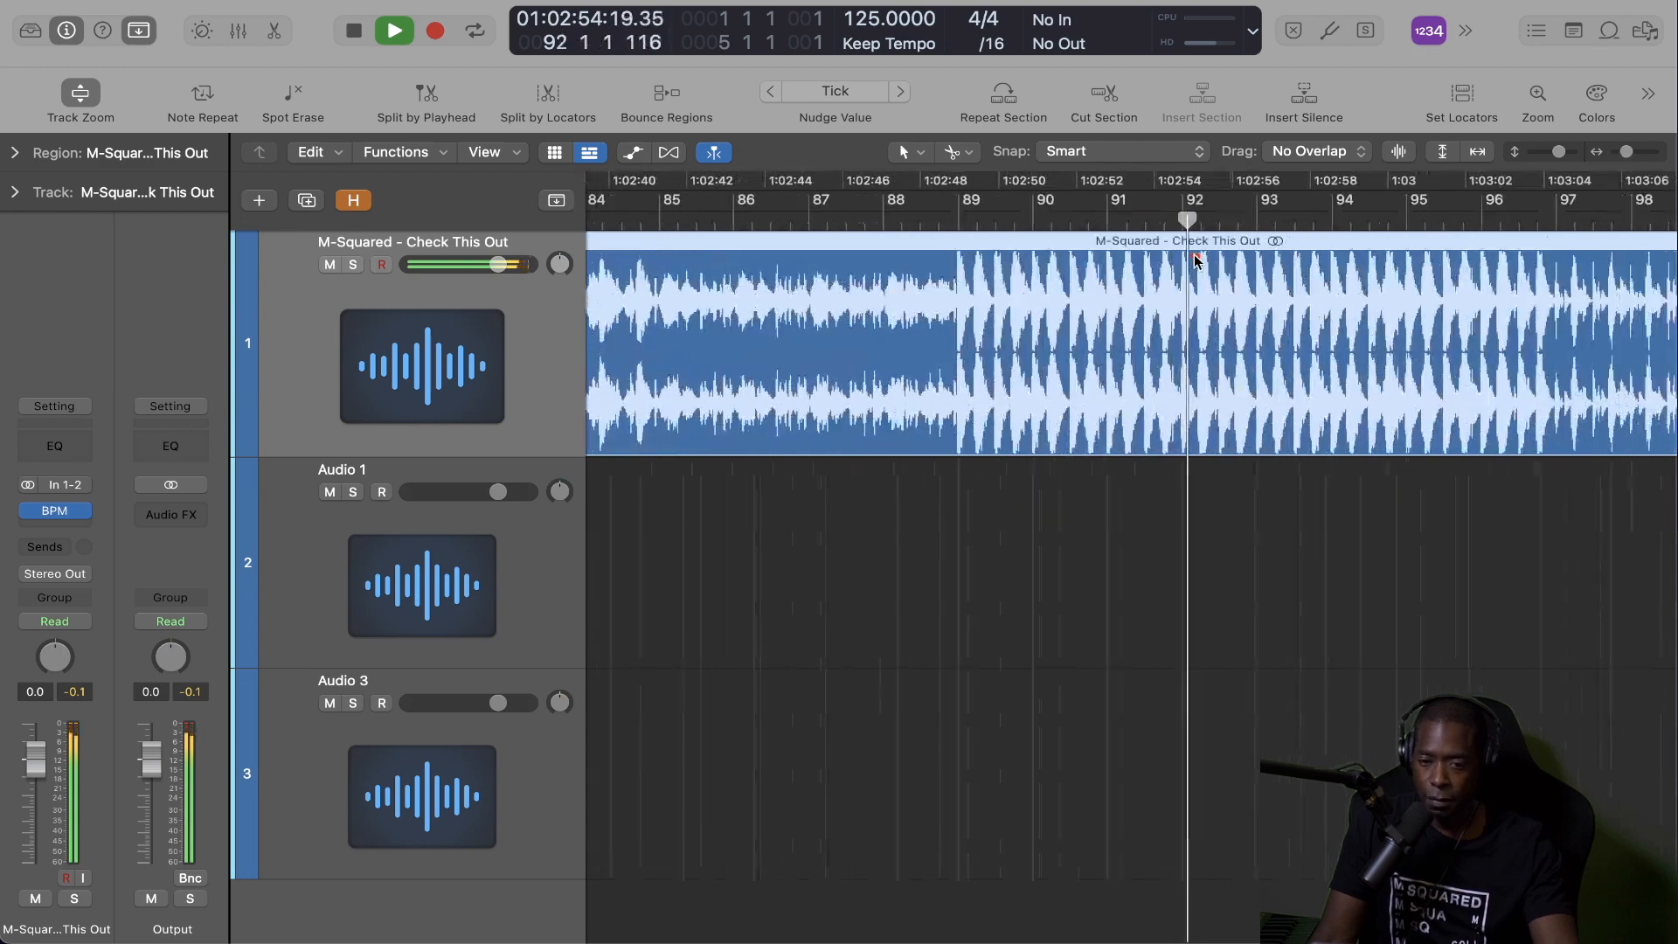
pyautogui.hscroll(2, 1196, 262)
pyautogui.click(1196, 262)
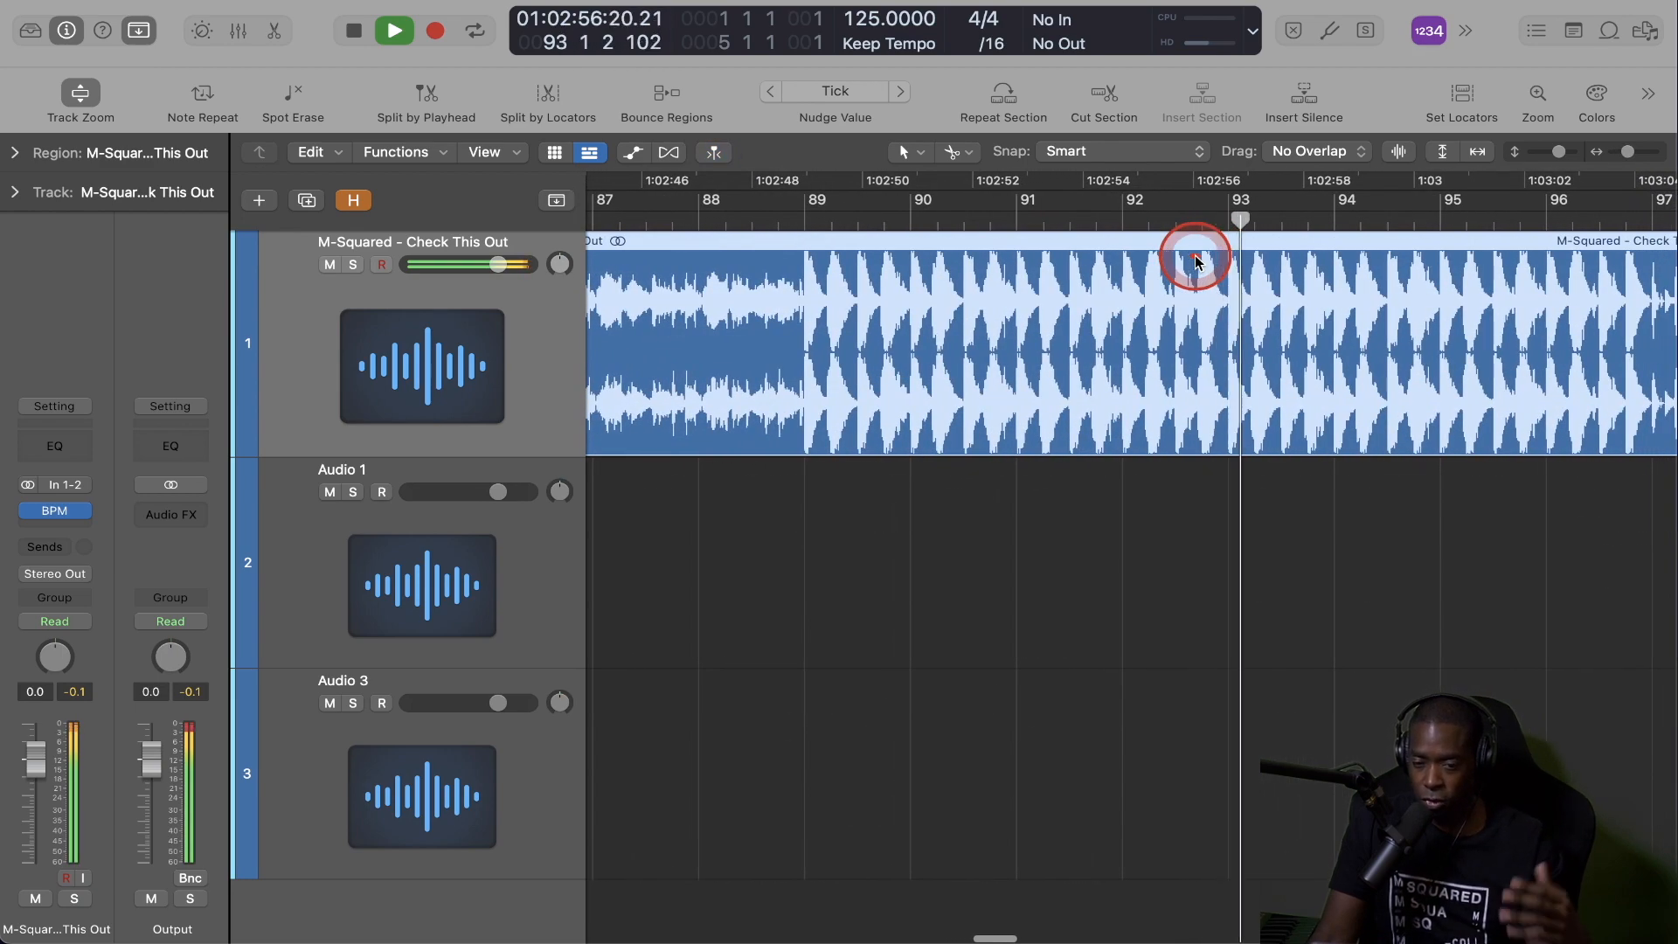
pyautogui.hscroll(2, 1197, 262)
pyautogui.hscroll(3, 1196, 262)
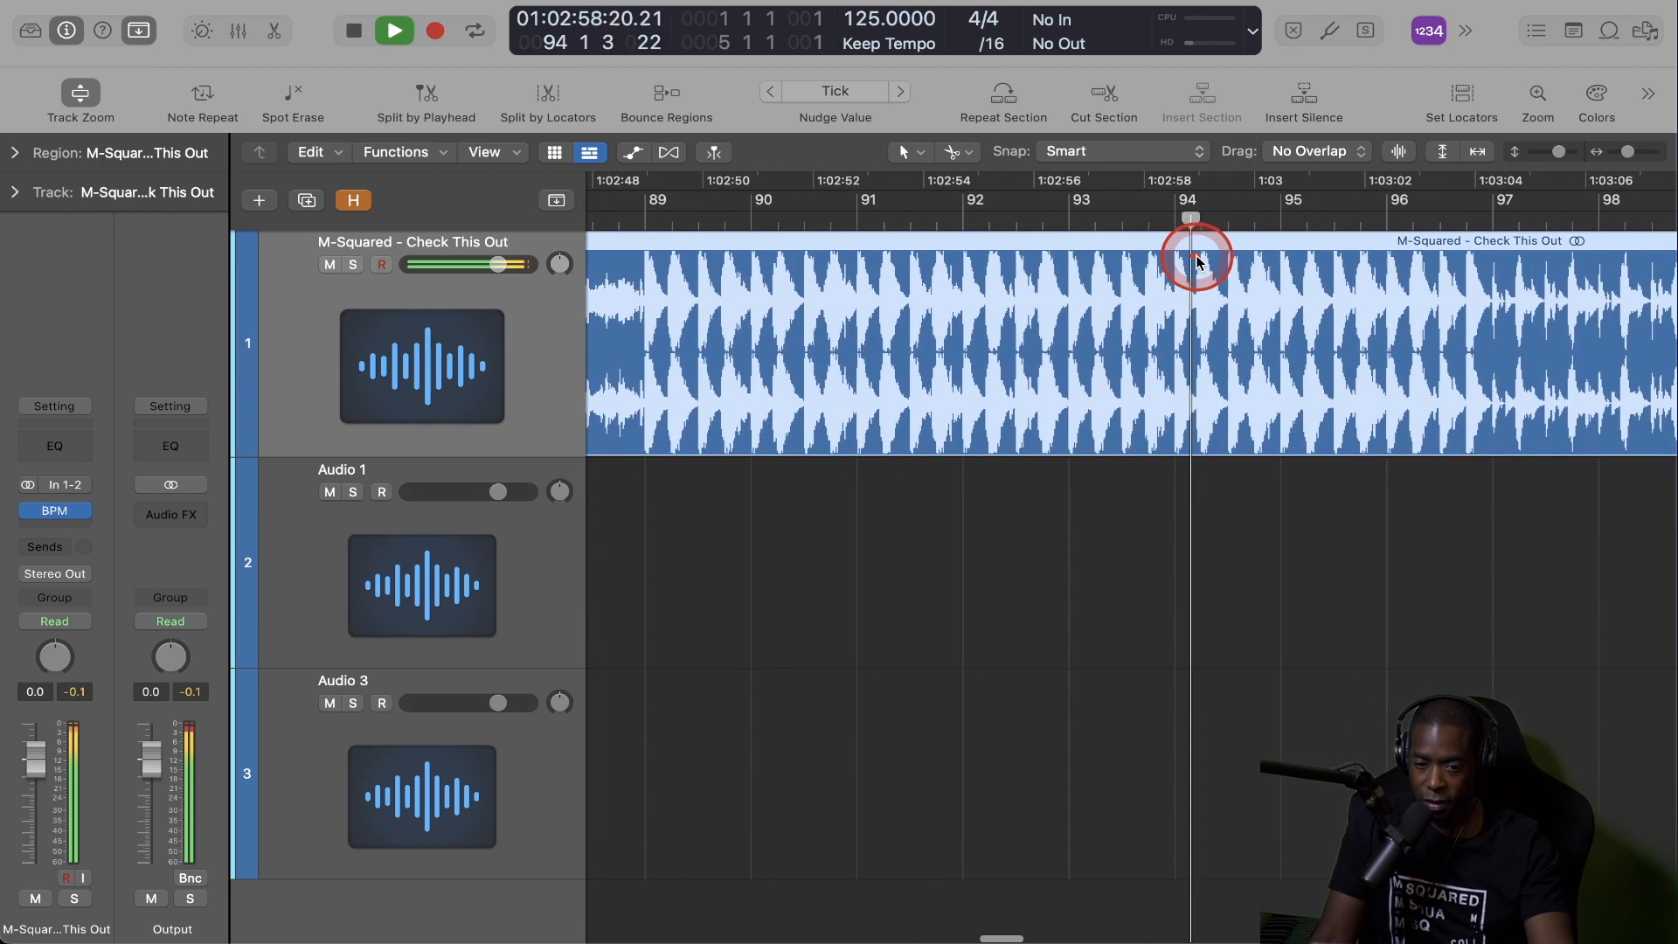
pyautogui.press('space')
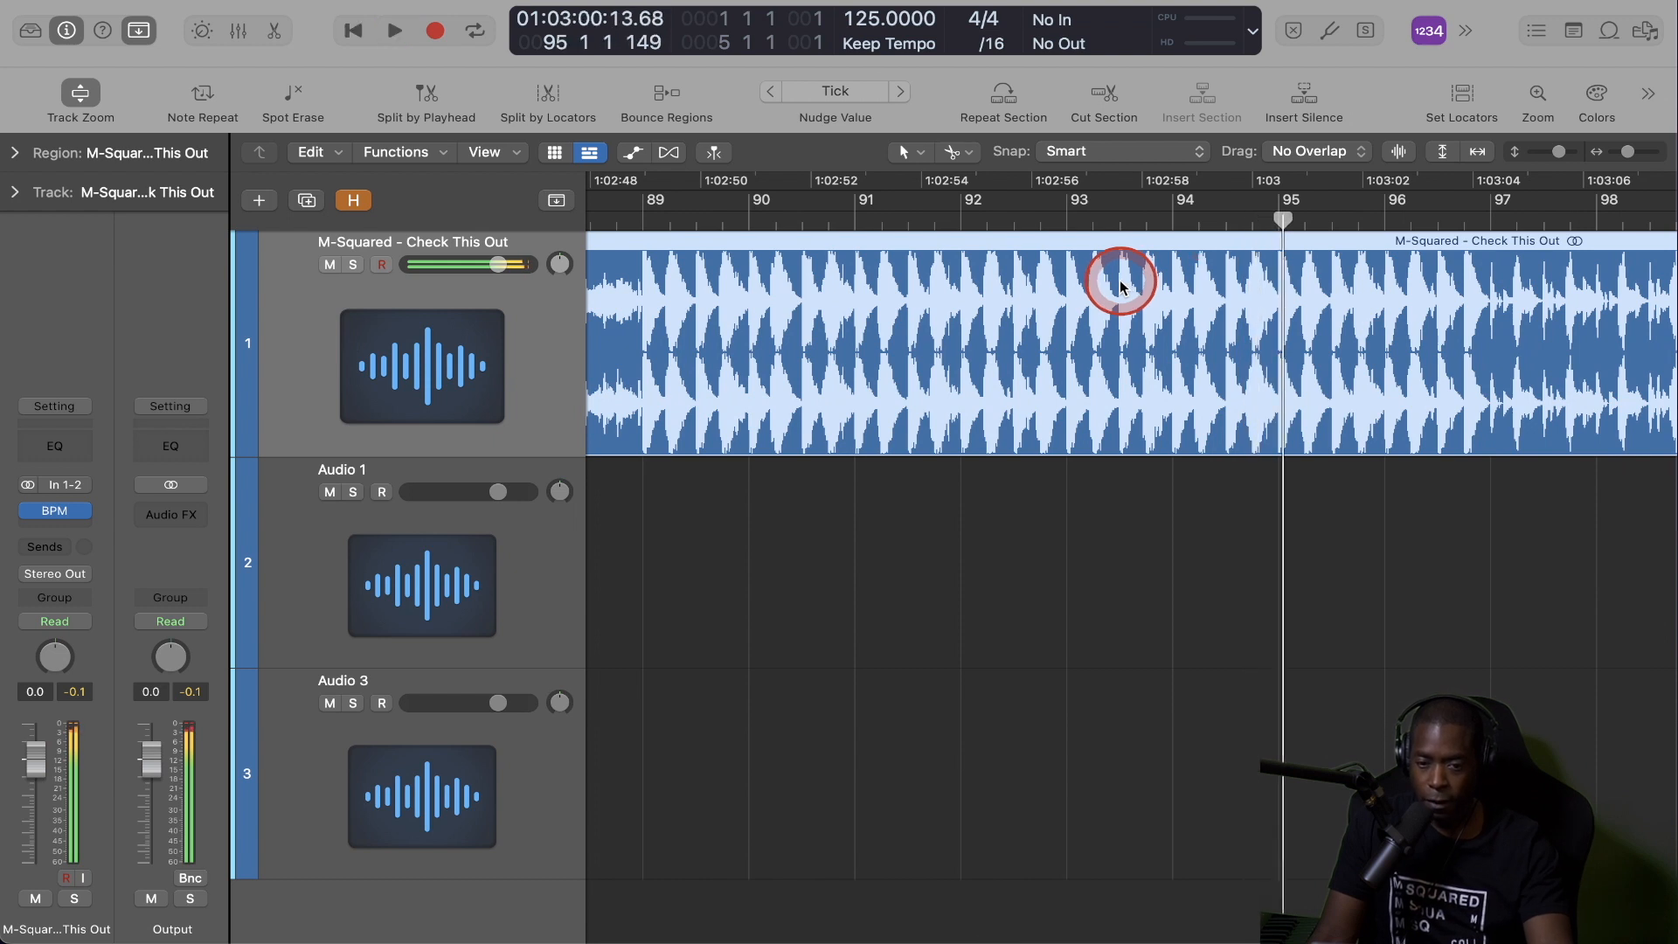
# Split the song region at bar 93.
pyautogui.scroll(-1, 1079, 284)
pyautogui.scroll(1, 1075, 284)
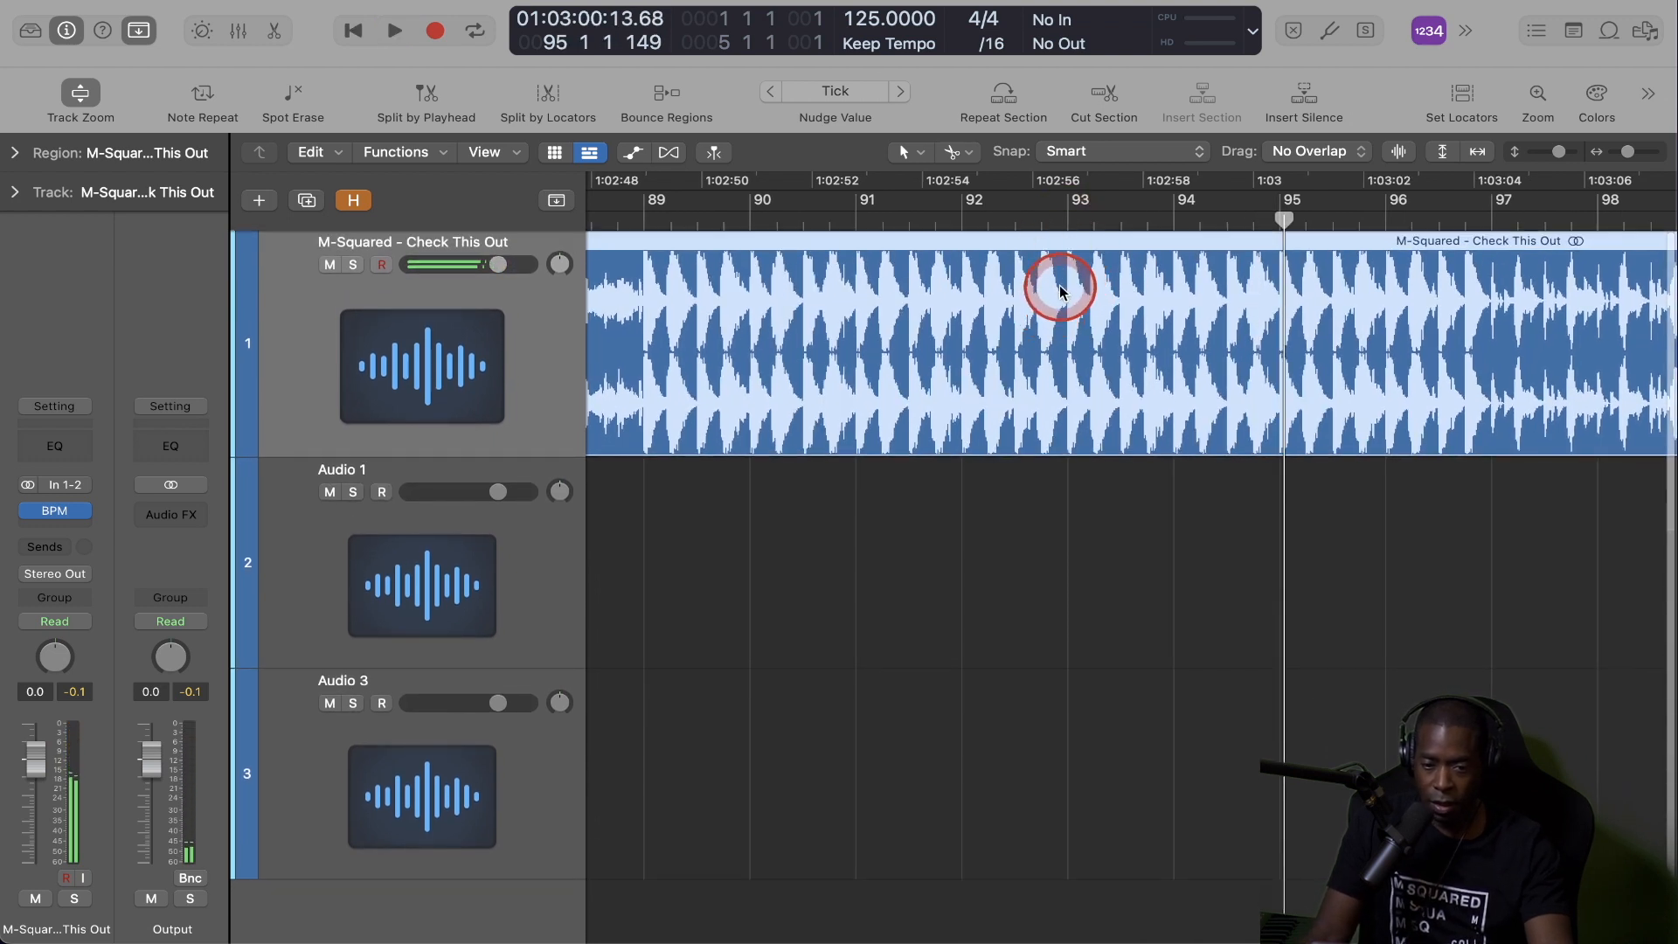
pyautogui.click(1065, 286)
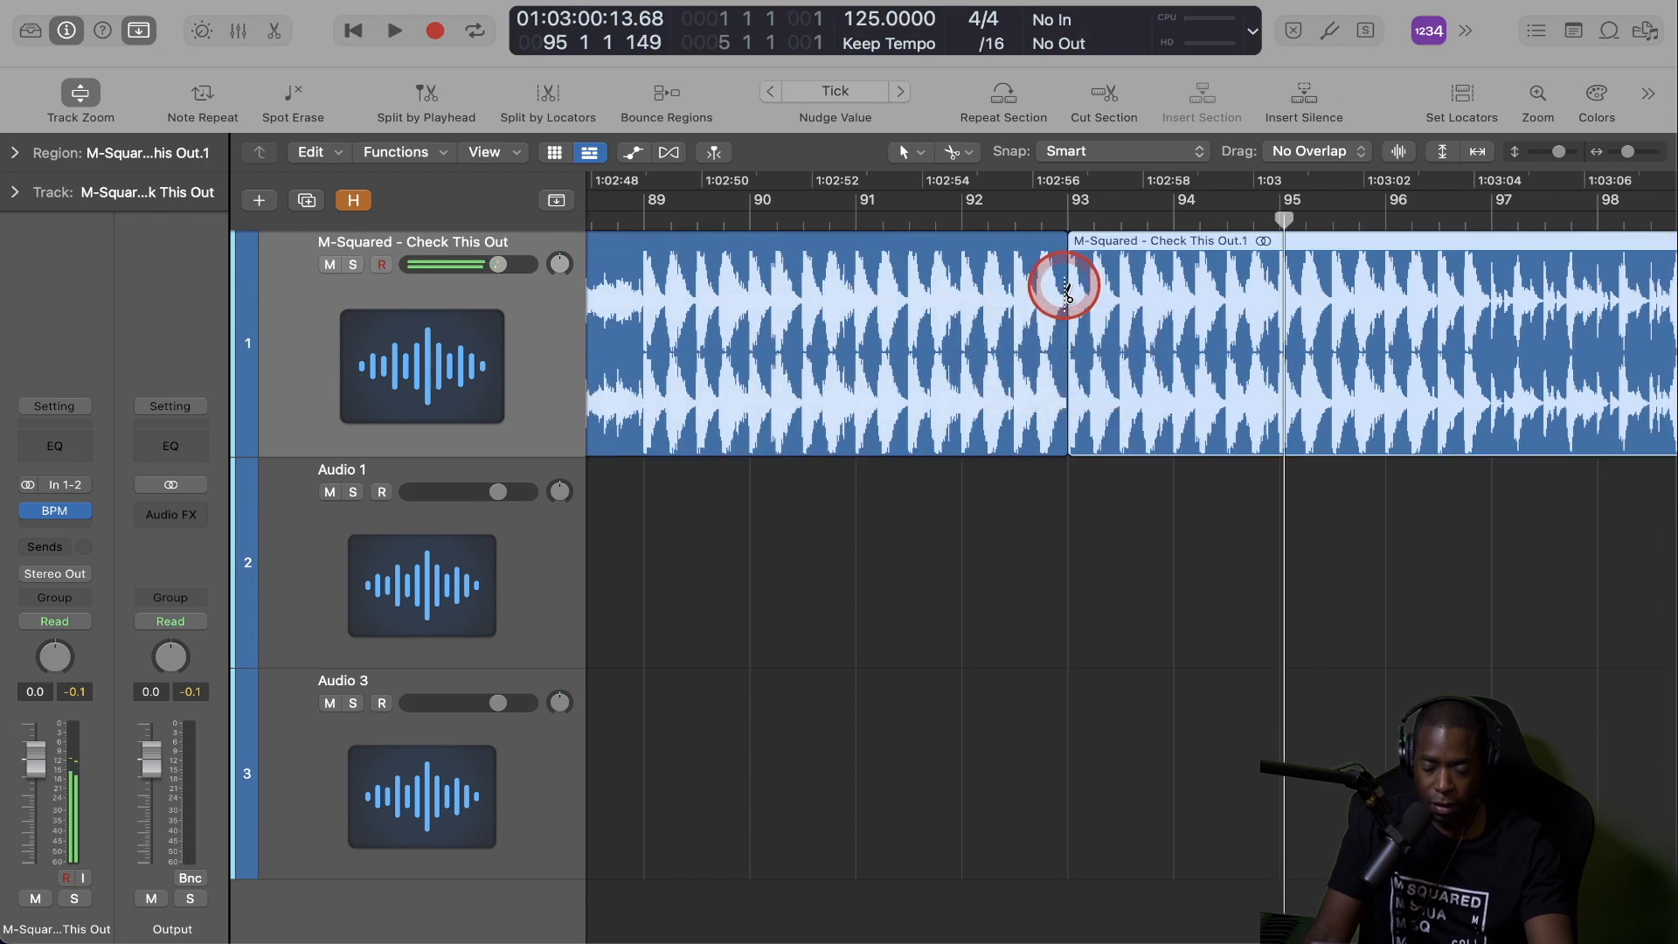
# Listen to the passage leading into bar 95 and split the song region at bar 95.
pyautogui.hscroll(2, 1060, 280)
pyautogui.click(984, 215)
pyautogui.click(1145, 210)
pyautogui.press('space')
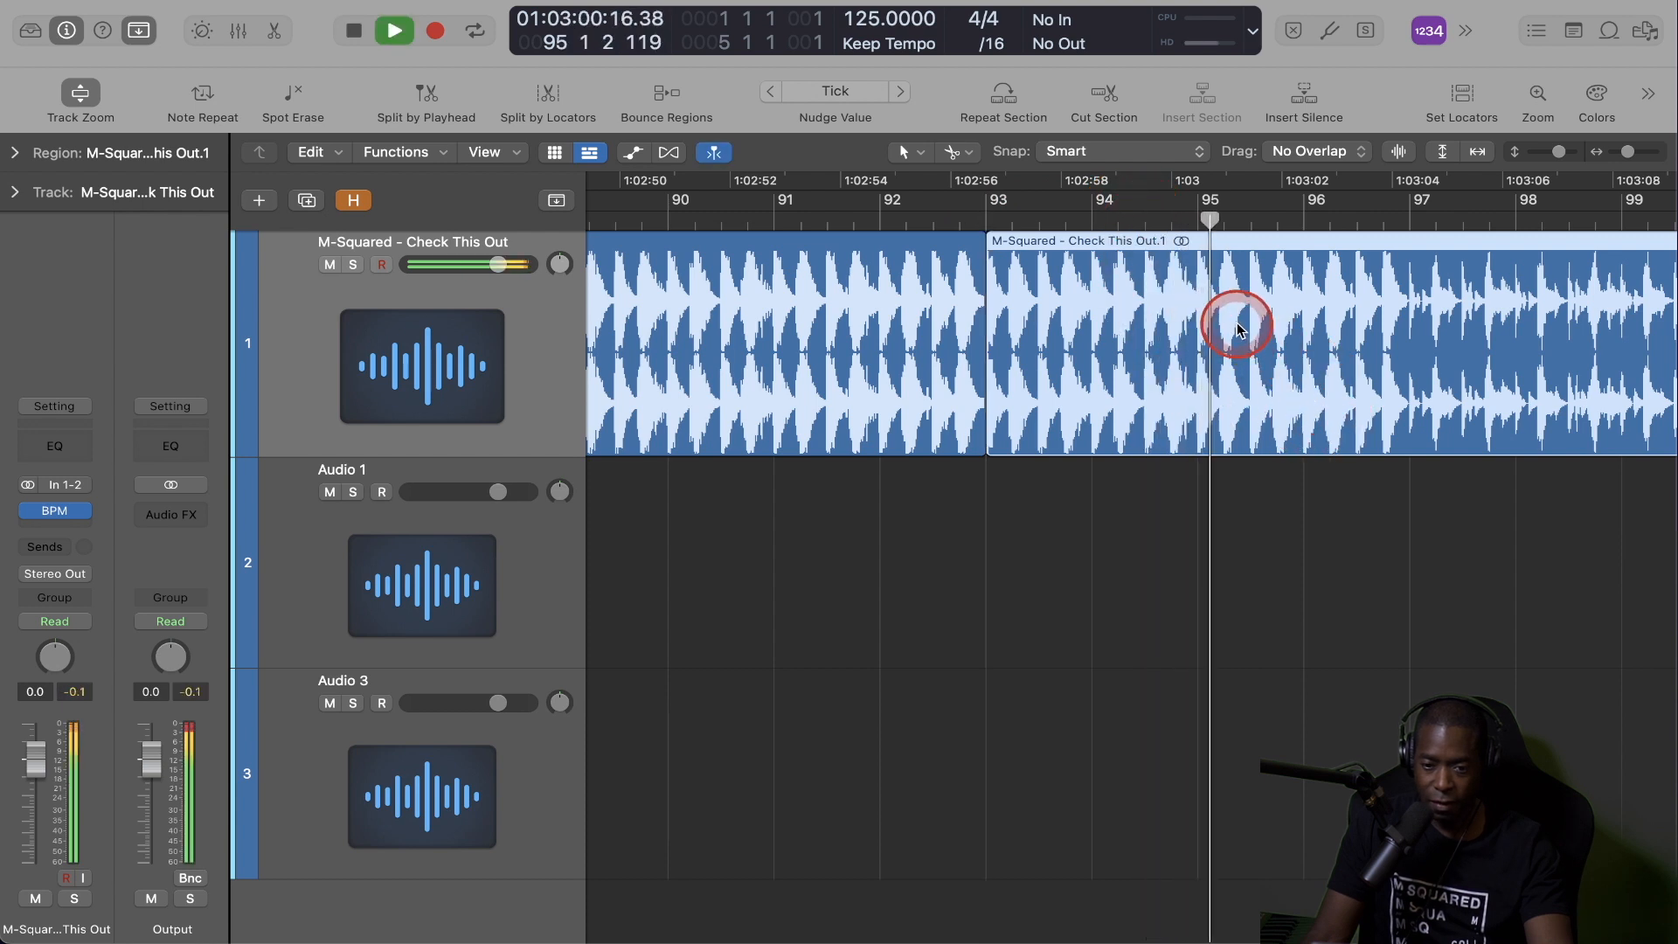
pyautogui.press('space')
pyautogui.keyDown('super'); pyautogui.click(1194, 268); pyautogui.keyUp('super')
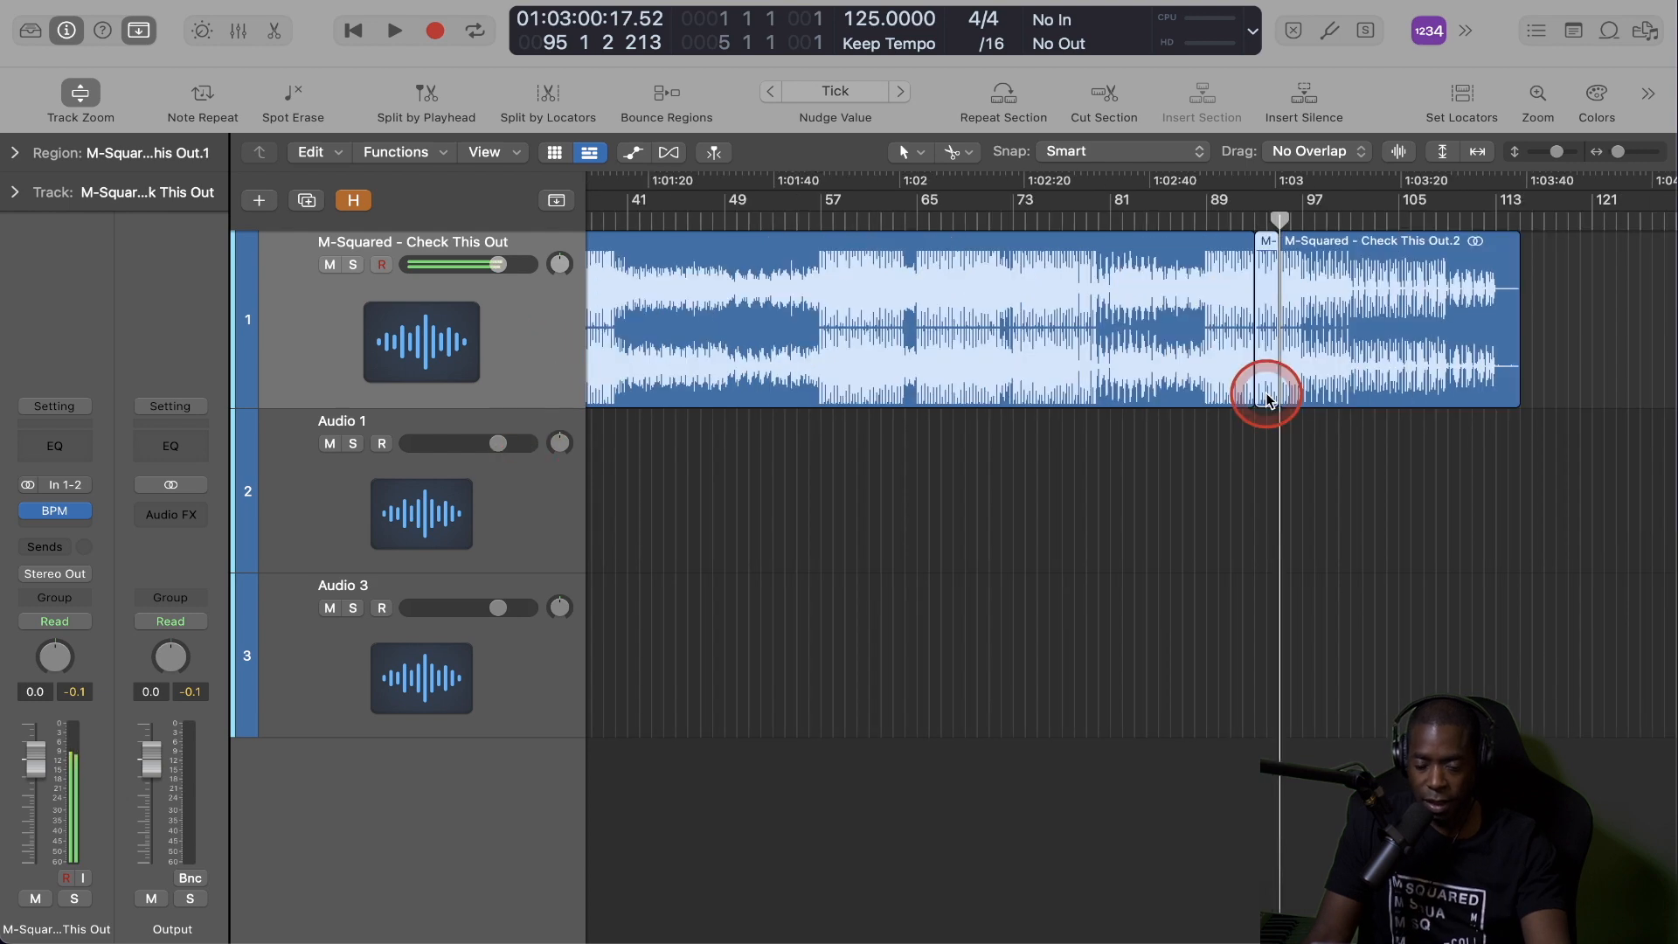
# Move the two-bar slice to bar 1 on the Audio 1 track and shift the main song region to start at bar 17.
pyautogui.moveTo(1267, 386); pyautogui.dragTo(1264, 428)
pyautogui.moveTo(1261, 439); pyautogui.dragTo(573, 453)
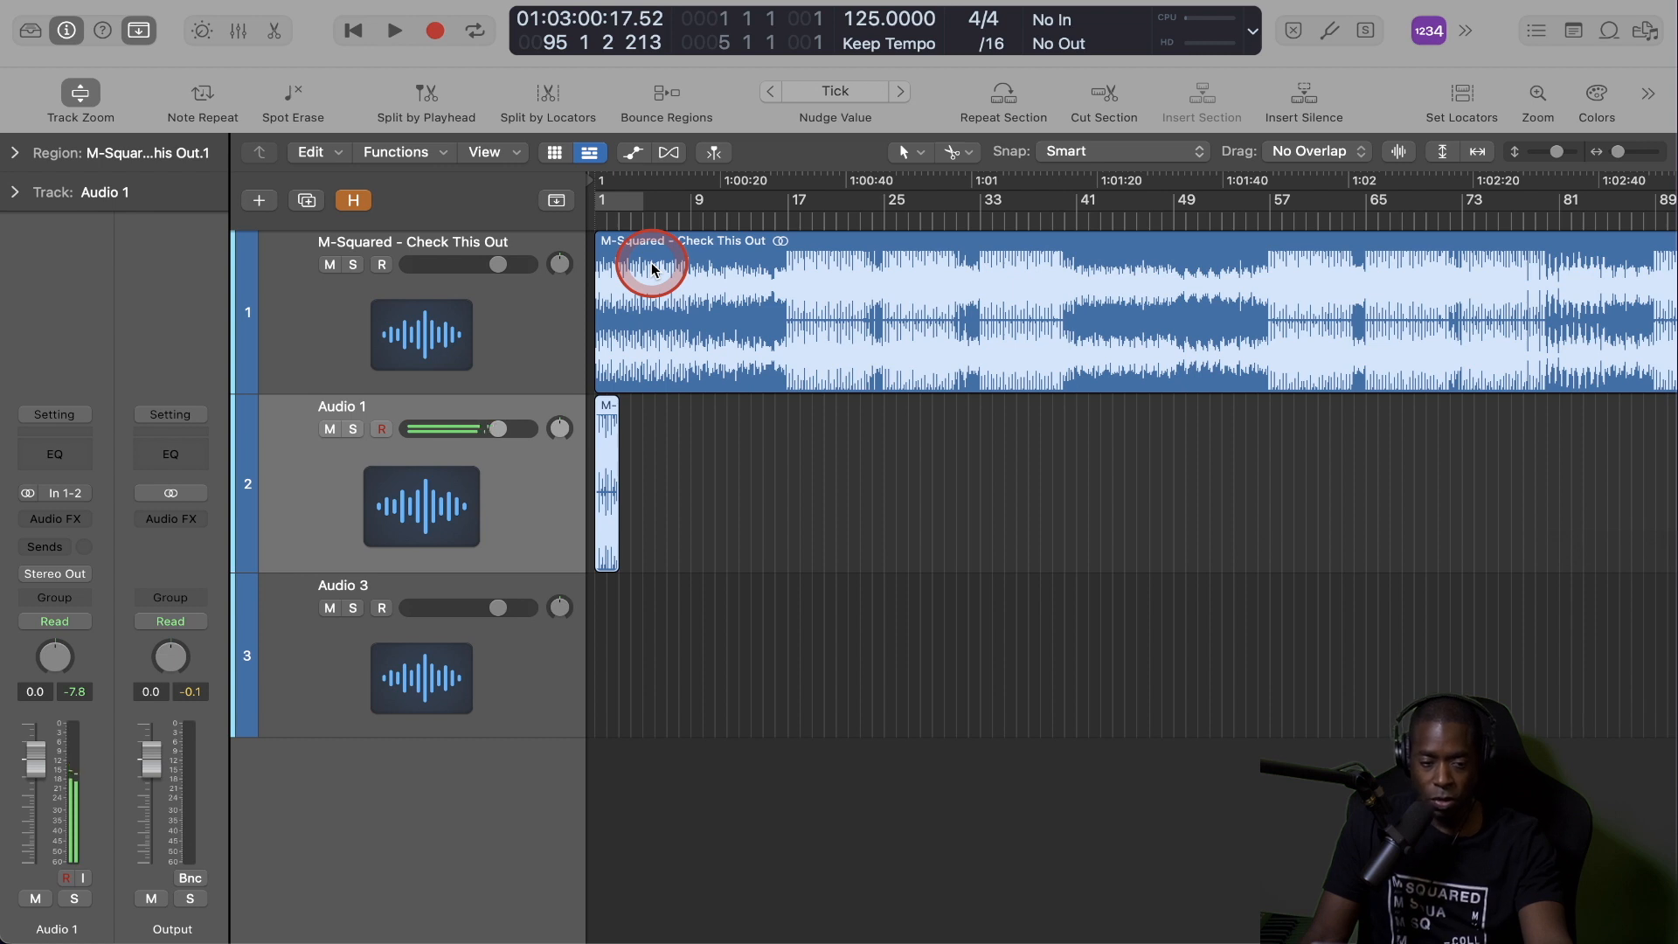
pyautogui.moveTo(637, 348); pyautogui.dragTo(839, 276)
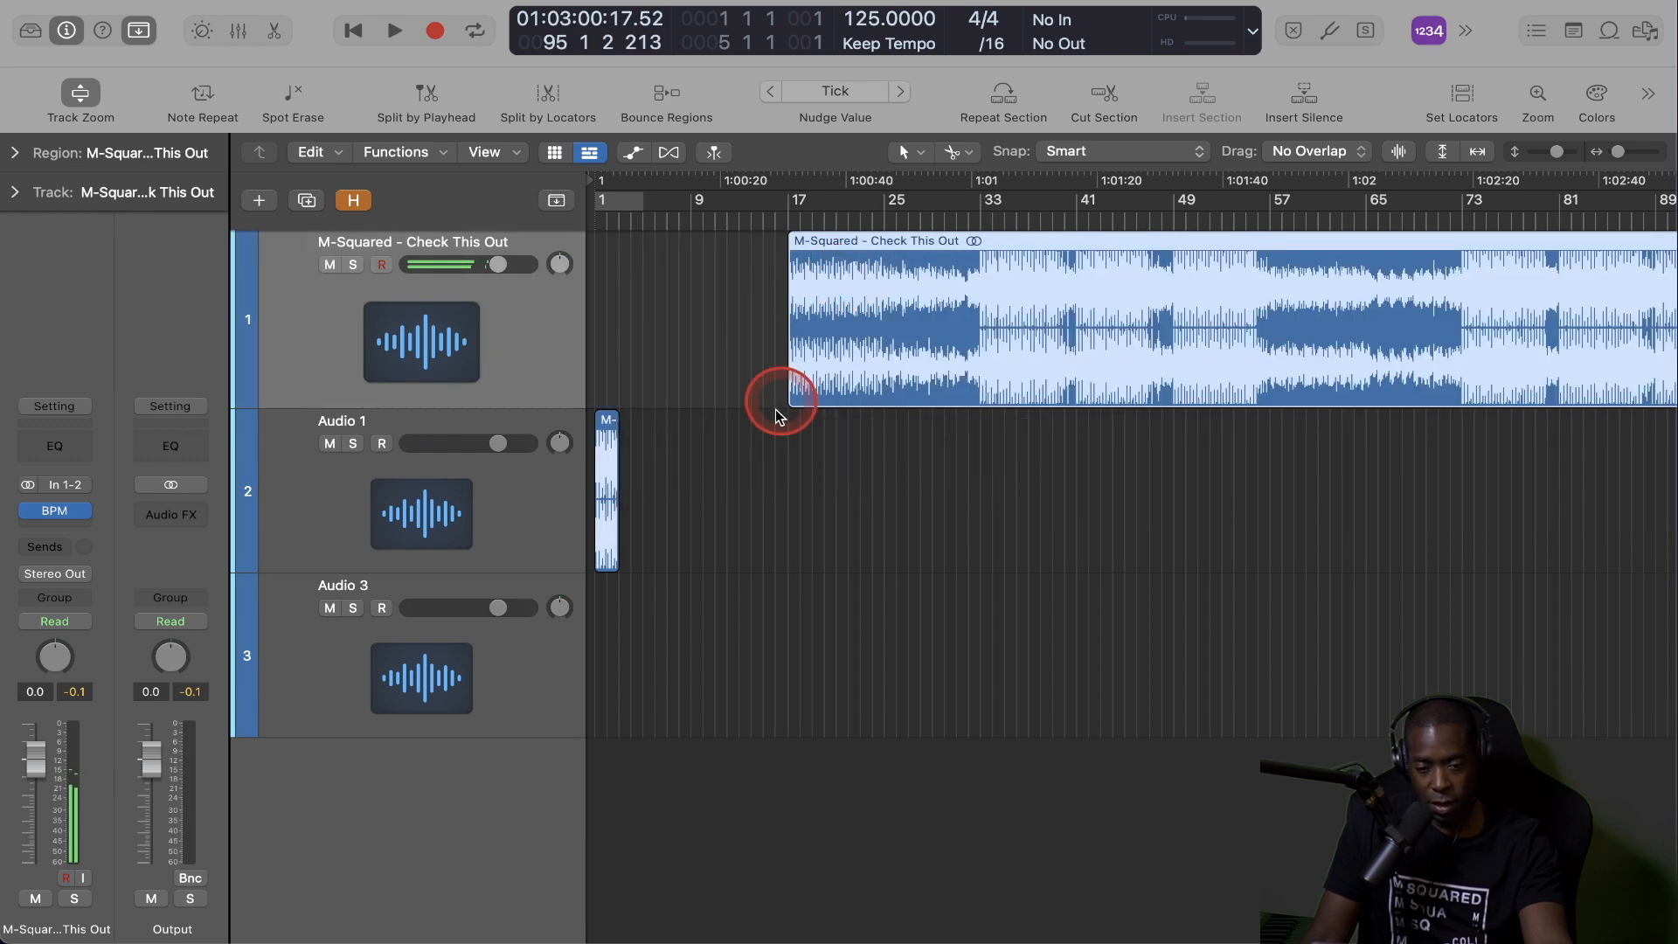
# Repeat the two-bar slice on Audio 1 seven times to fill the space up to bar 17.
pyautogui.click(609, 431)
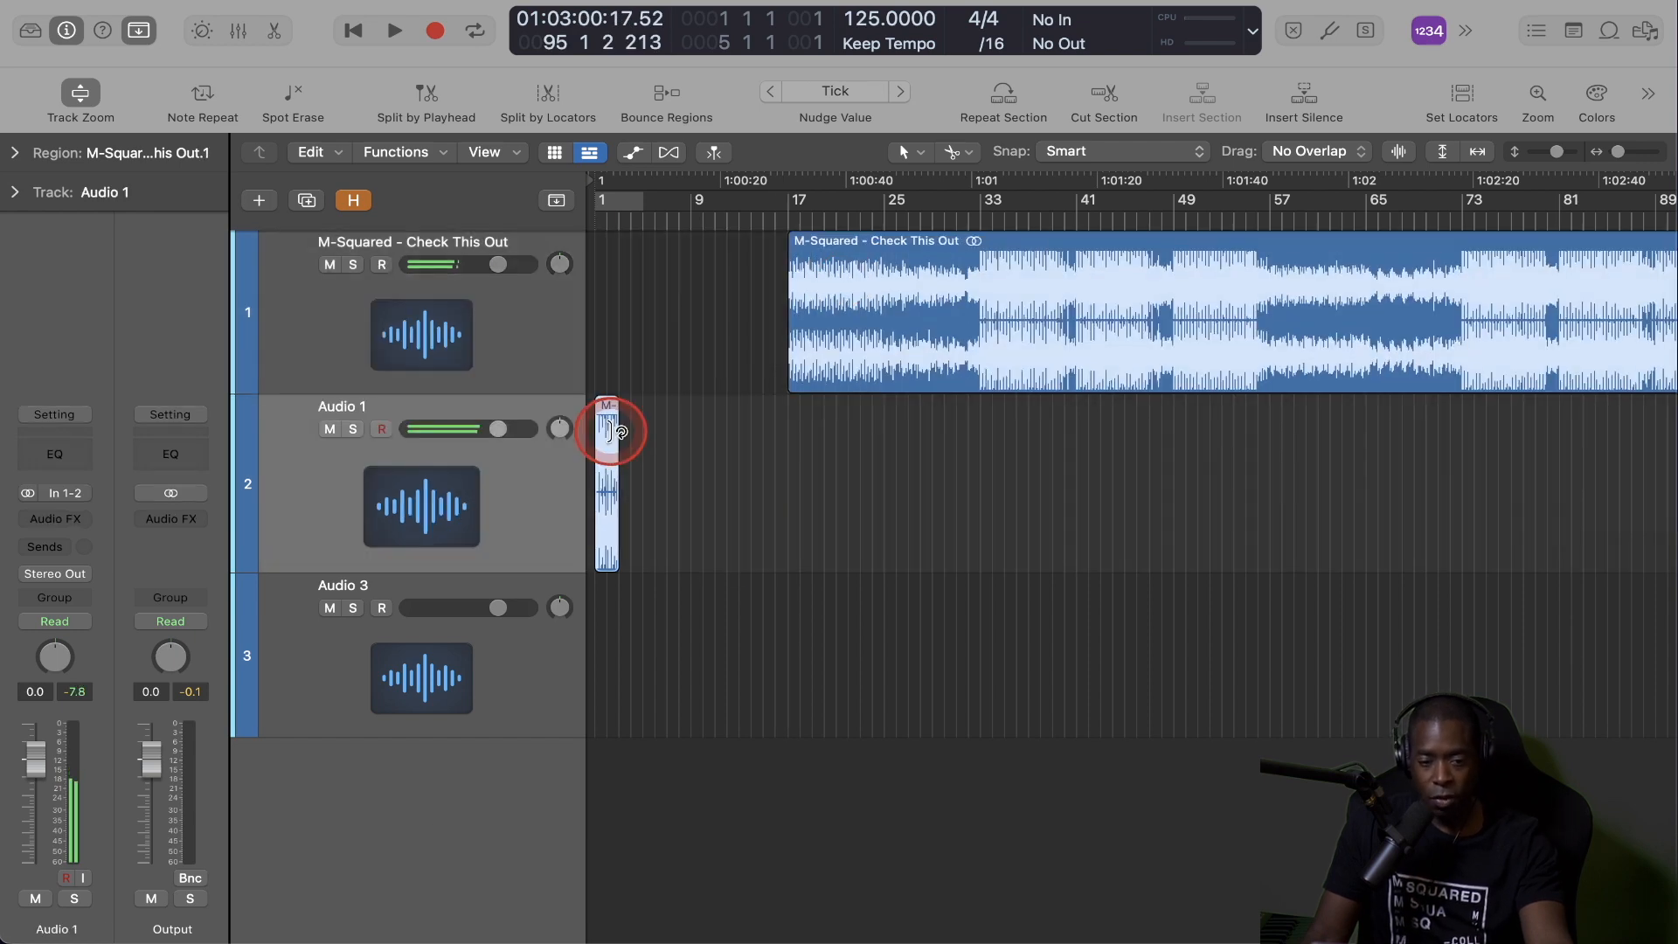
pyautogui.press('z')
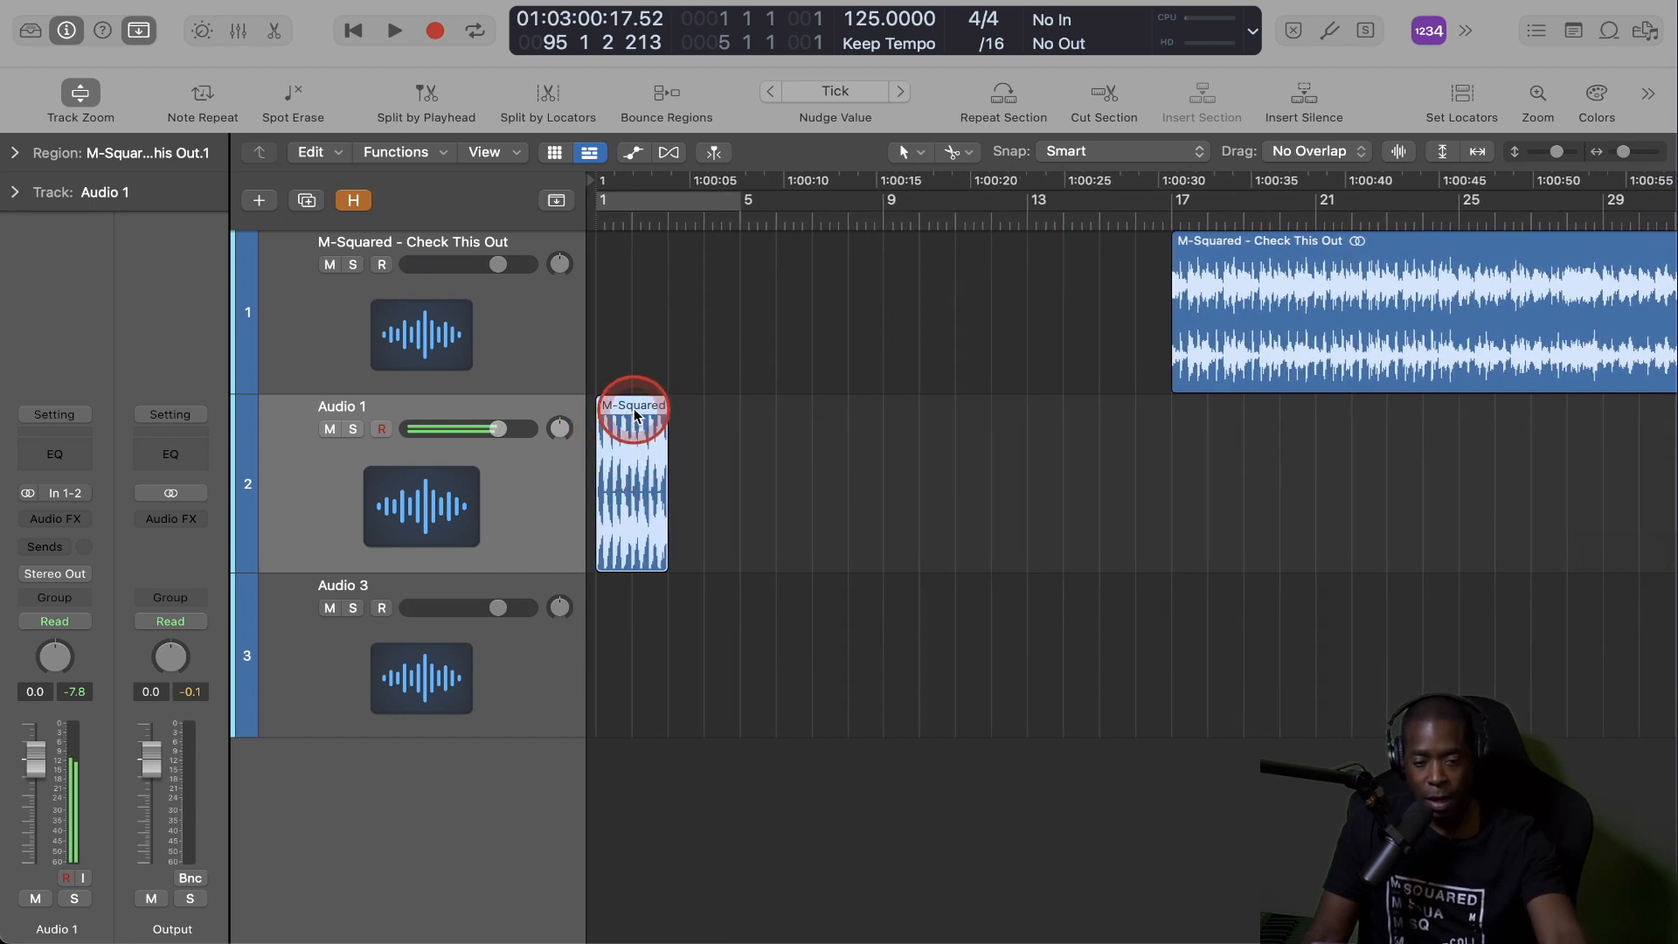
pyautogui.press('super+r')
pyautogui.press('super+r')
pyautogui.press('super+r')
pyautogui.press('super+r')
pyautogui.press('super+r')
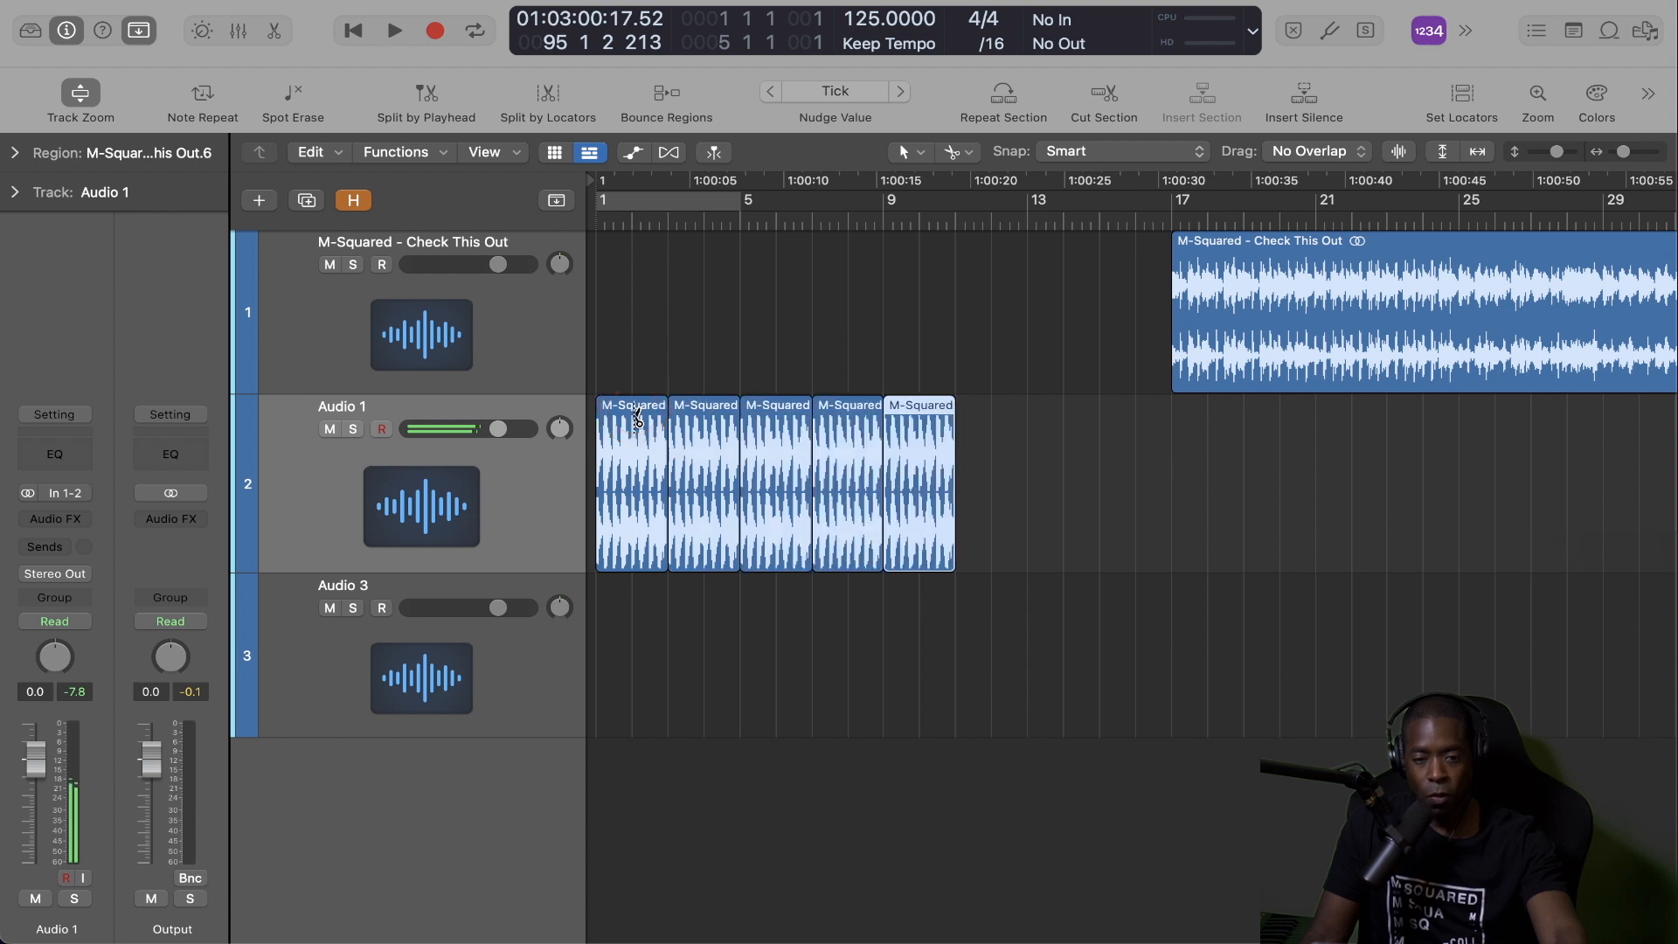
pyautogui.press('super+r')
pyautogui.press('super+r')
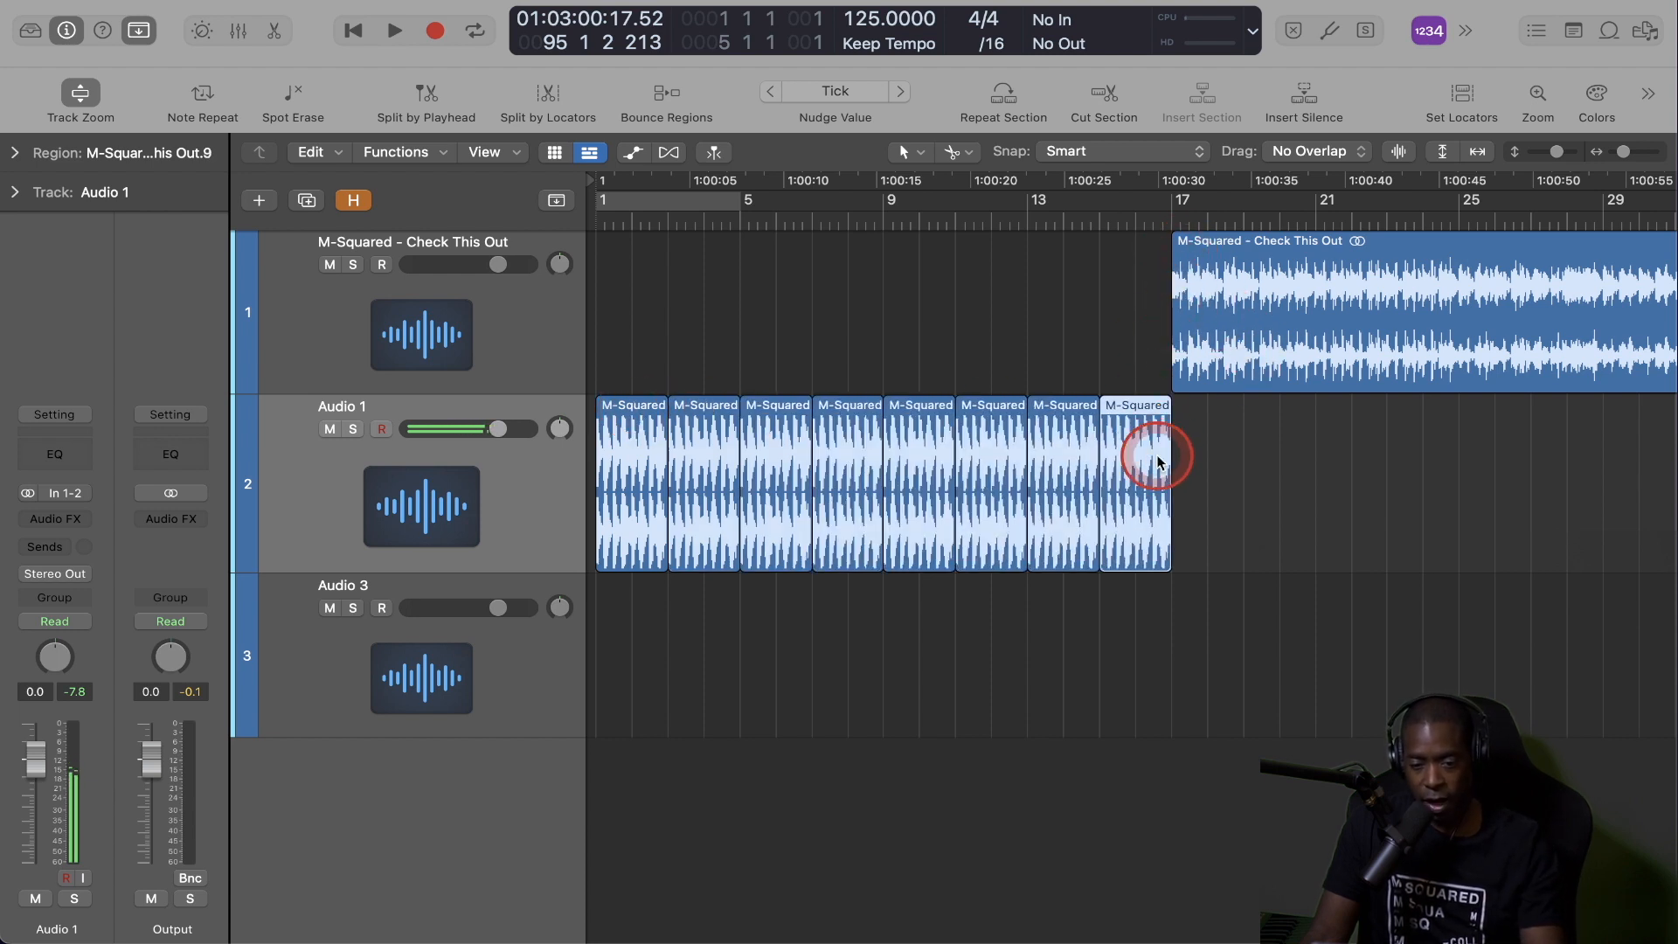
# Listen to the start of the looped intro and its transition into the song at bar 17.
pyautogui.press('space')
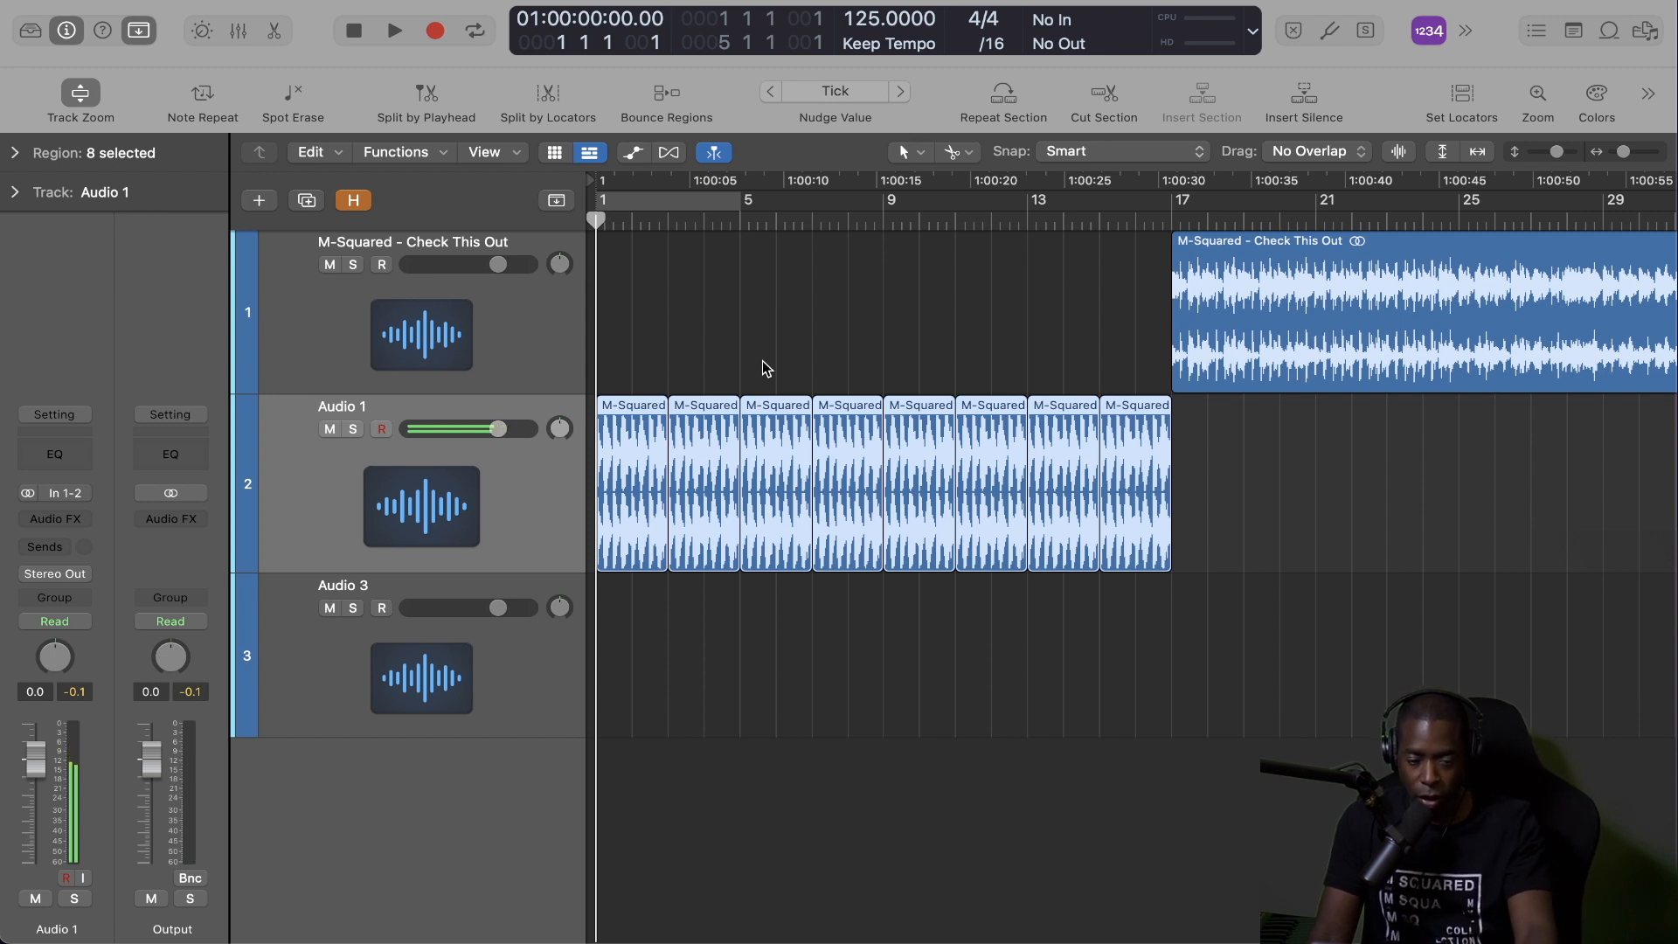
pyautogui.press('space')
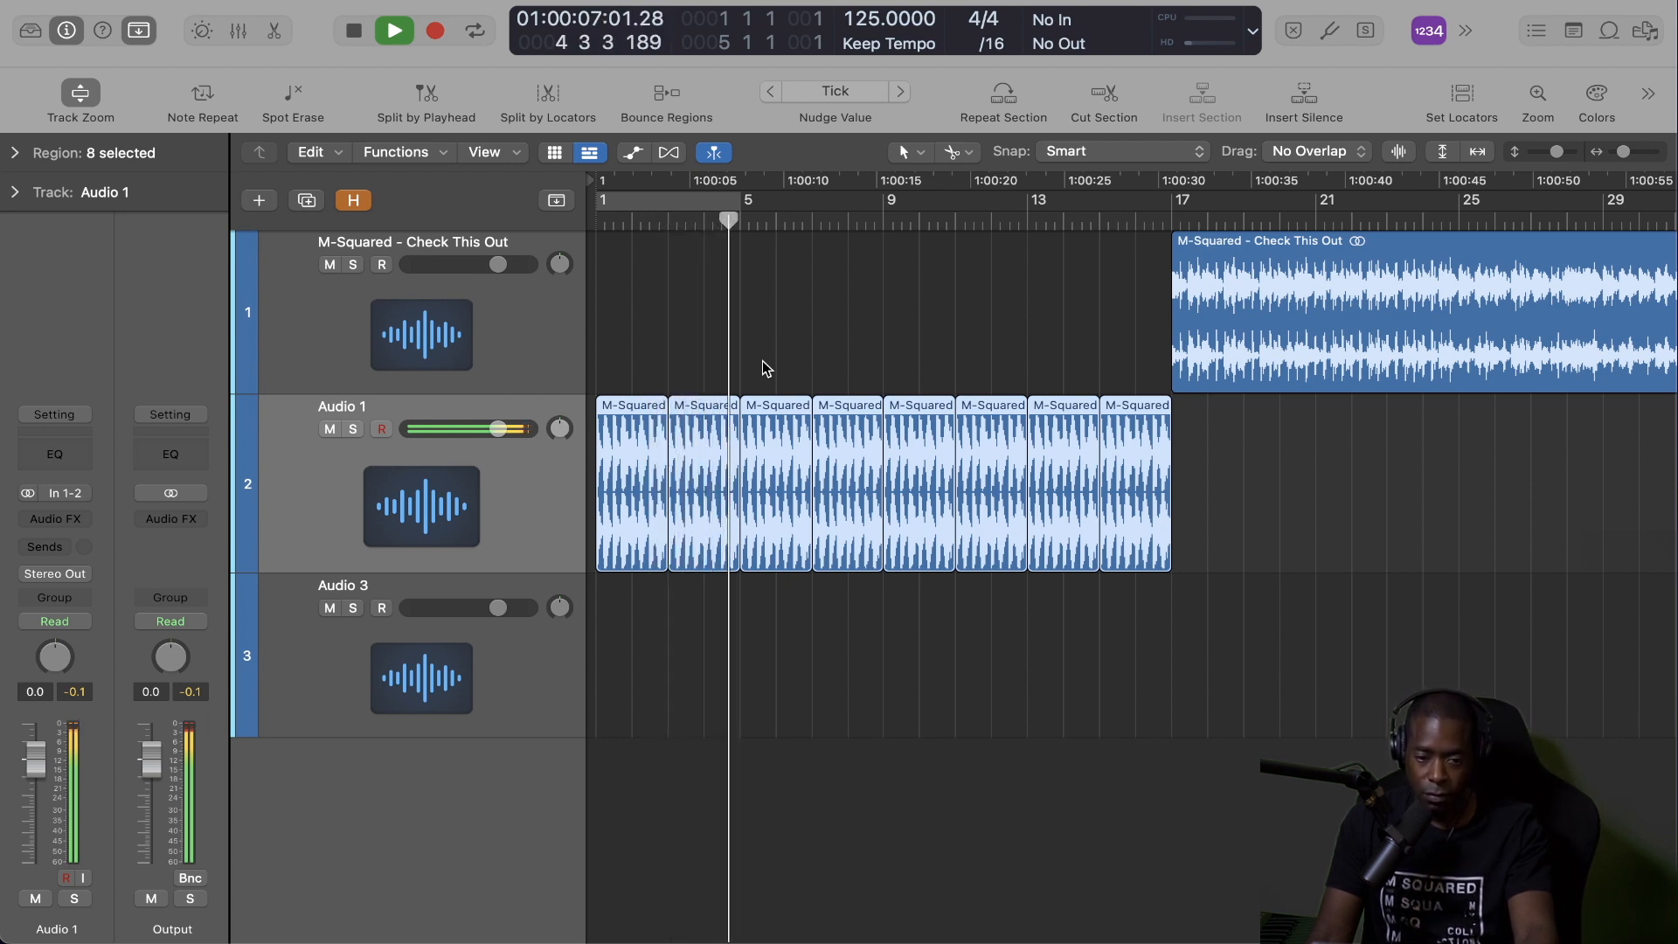
pyautogui.press('space')
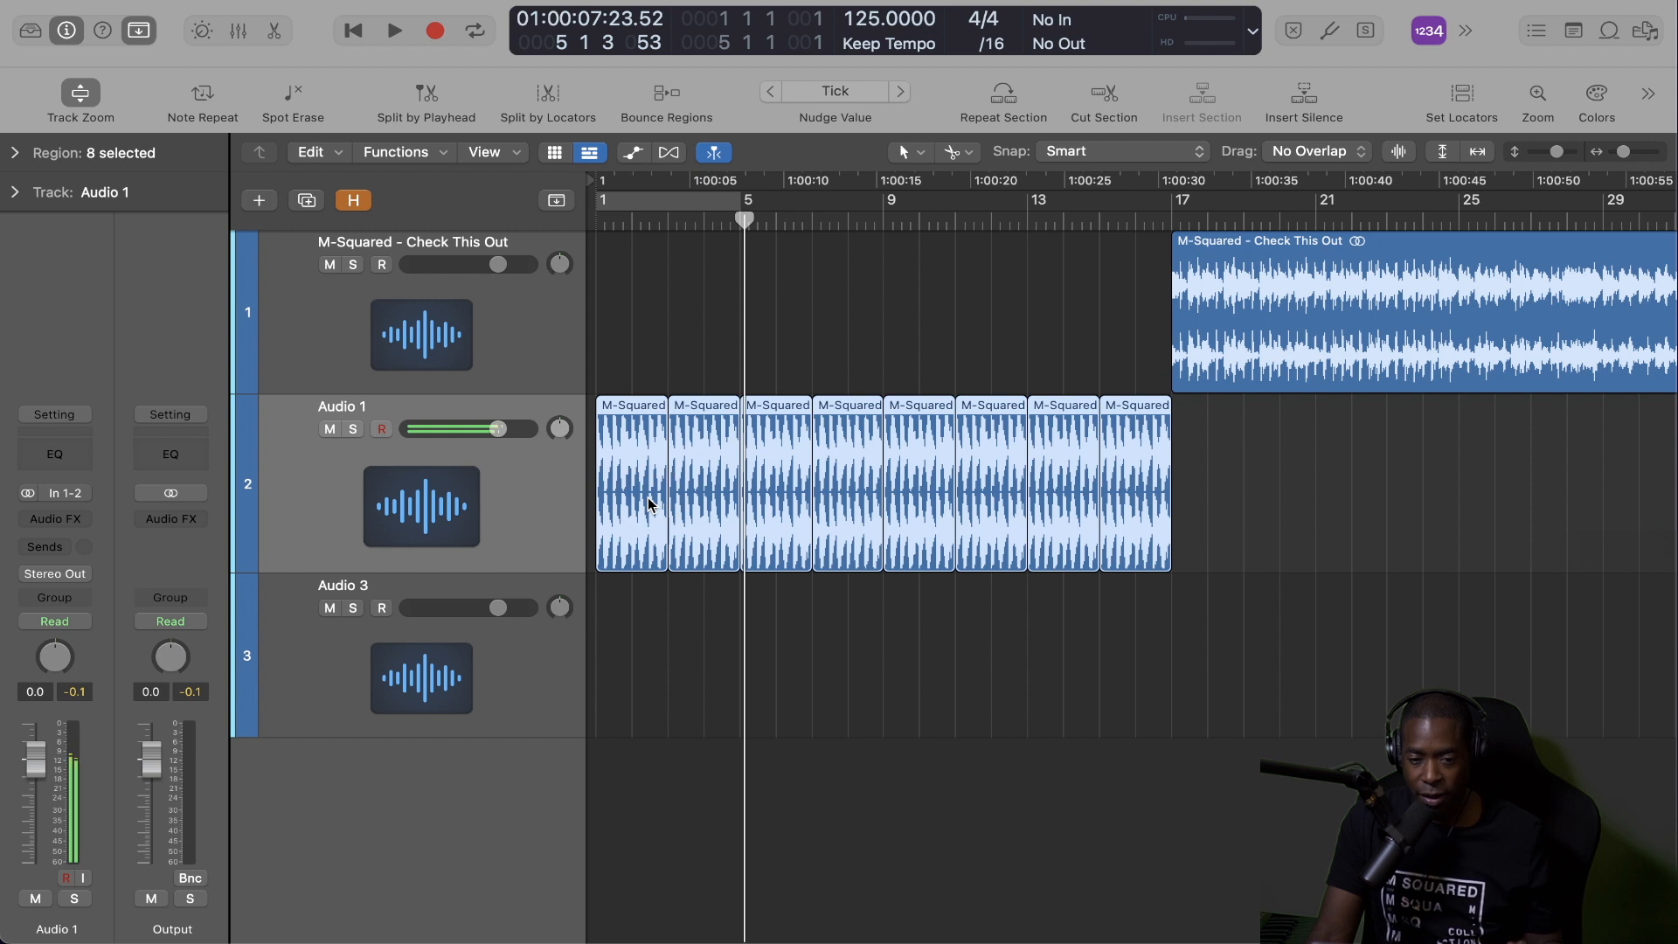
pyautogui.click(1169, 220)
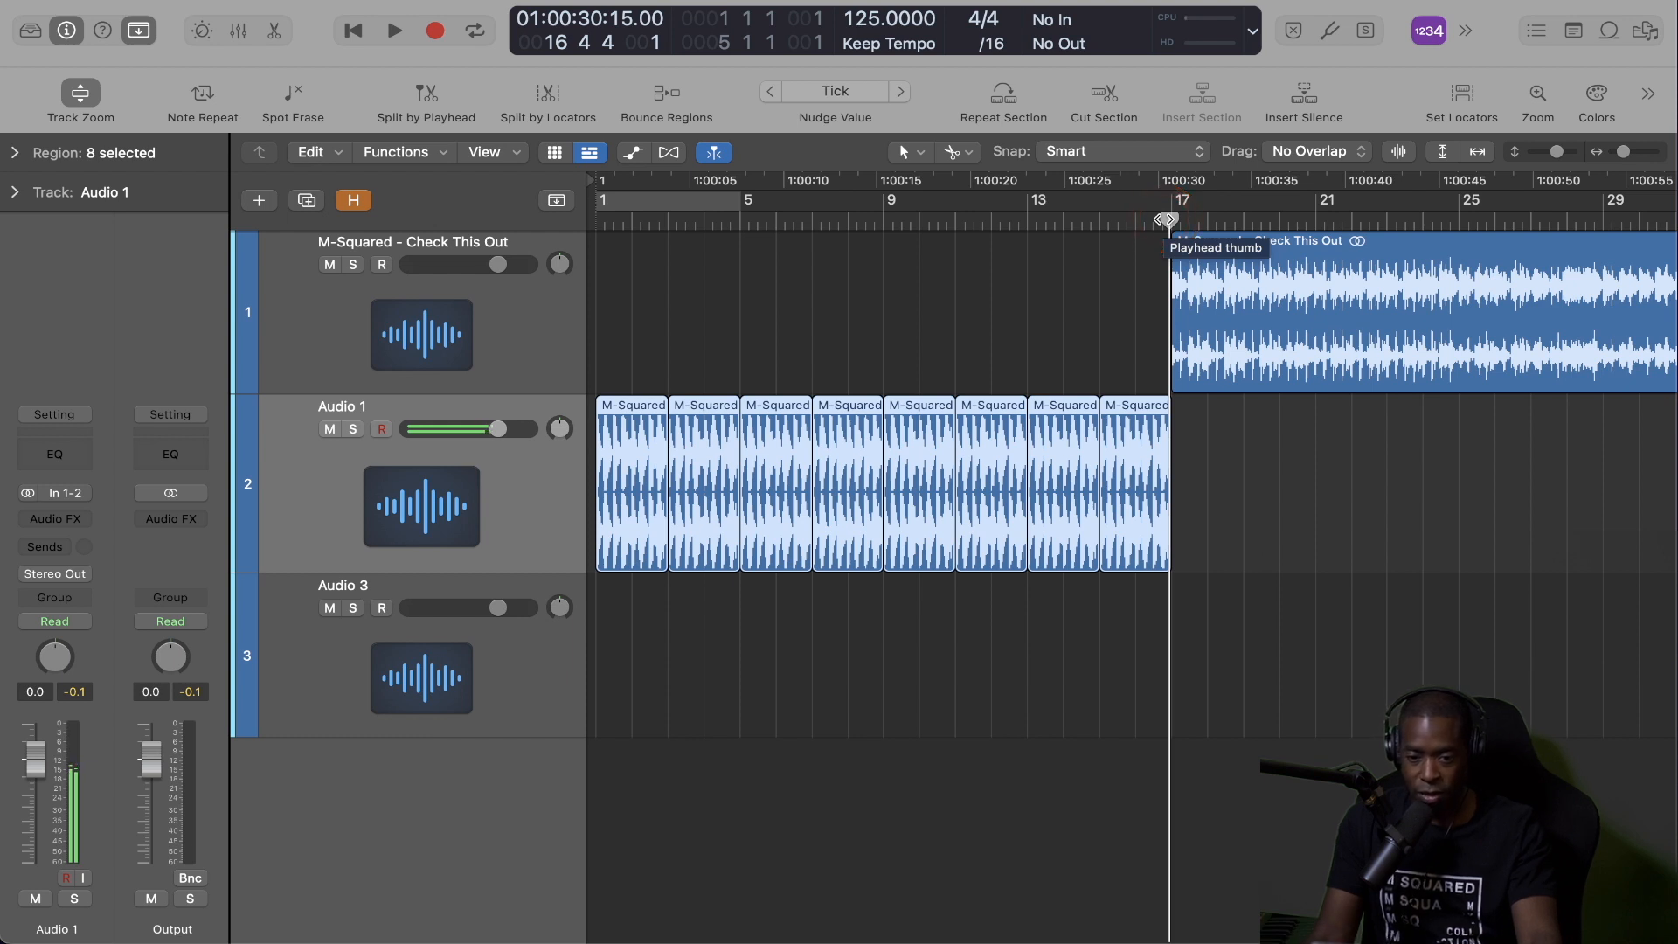
pyautogui.press('space')
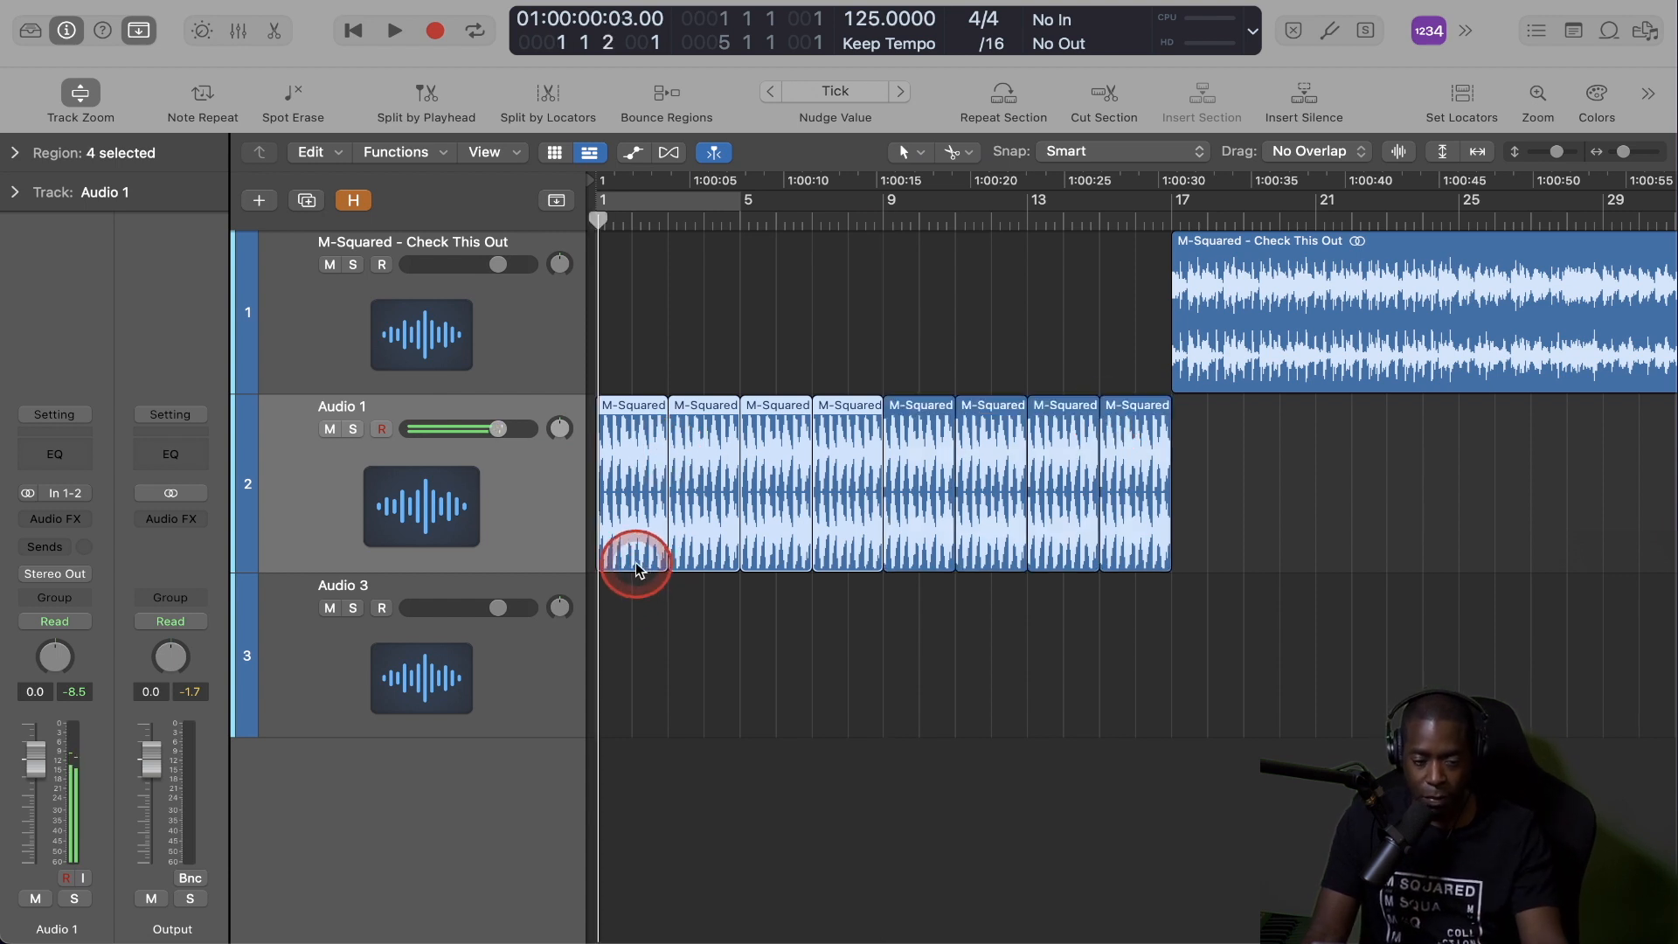
# Move the first four slices from Audio 1 to Audio 3 and set that track's stereo Single Band EQ low cut to 150 Hz.
pyautogui.moveTo(636, 564); pyautogui.dragTo(636, 601)
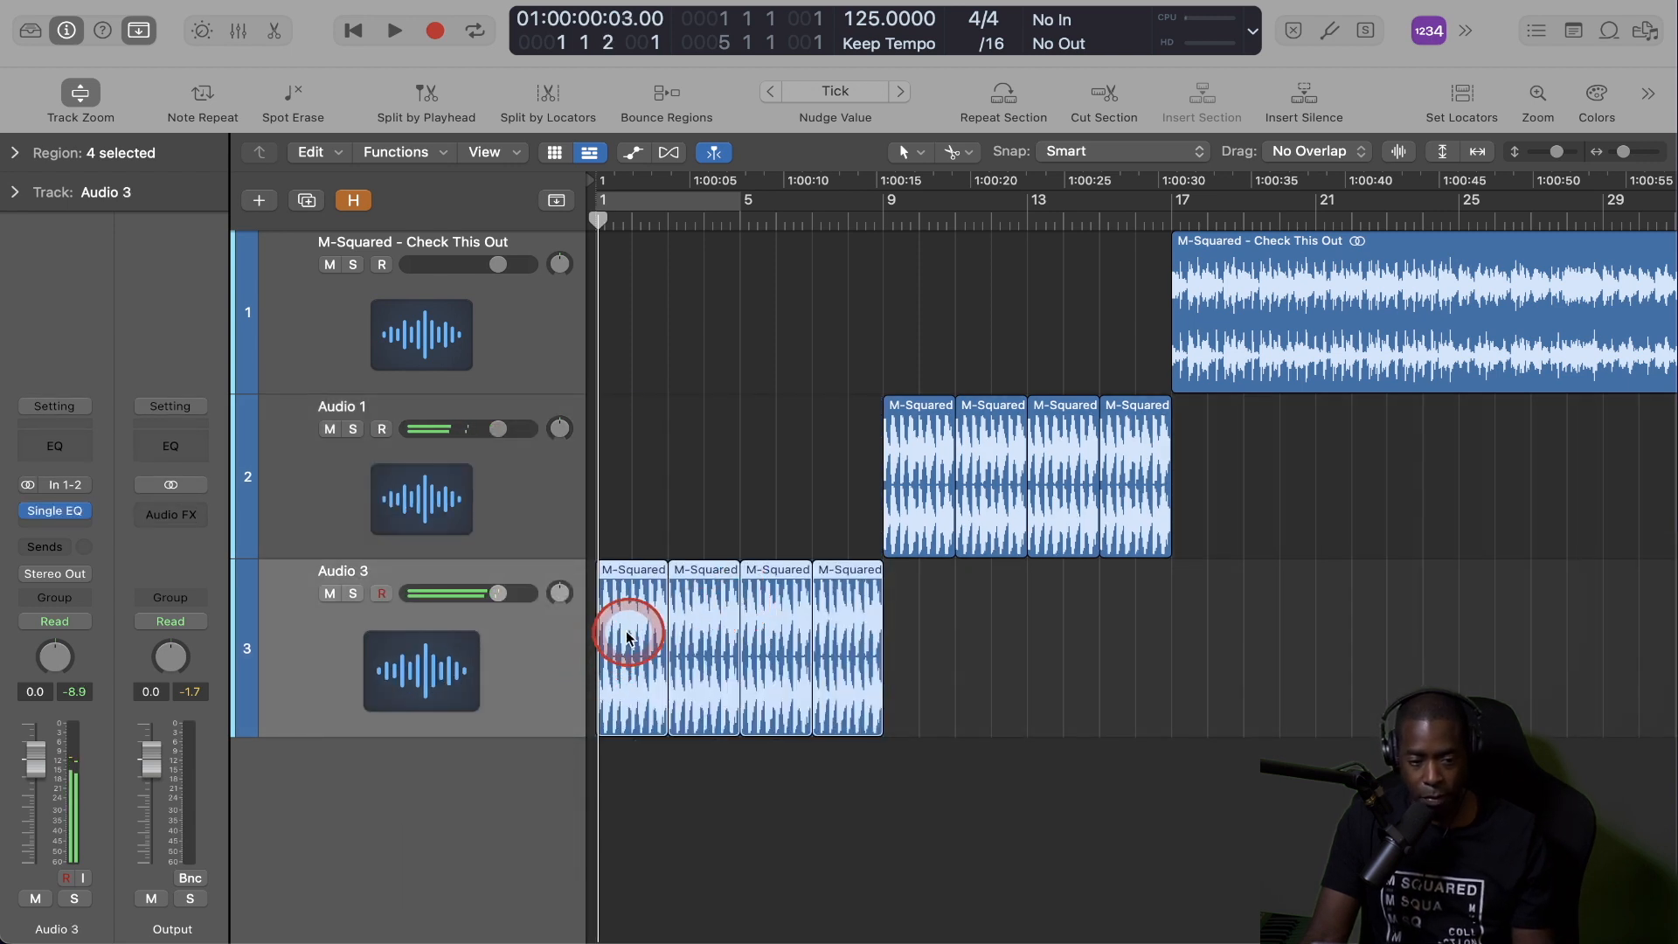
pyautogui.click(82, 513)
pyautogui.moveTo(81, 515)
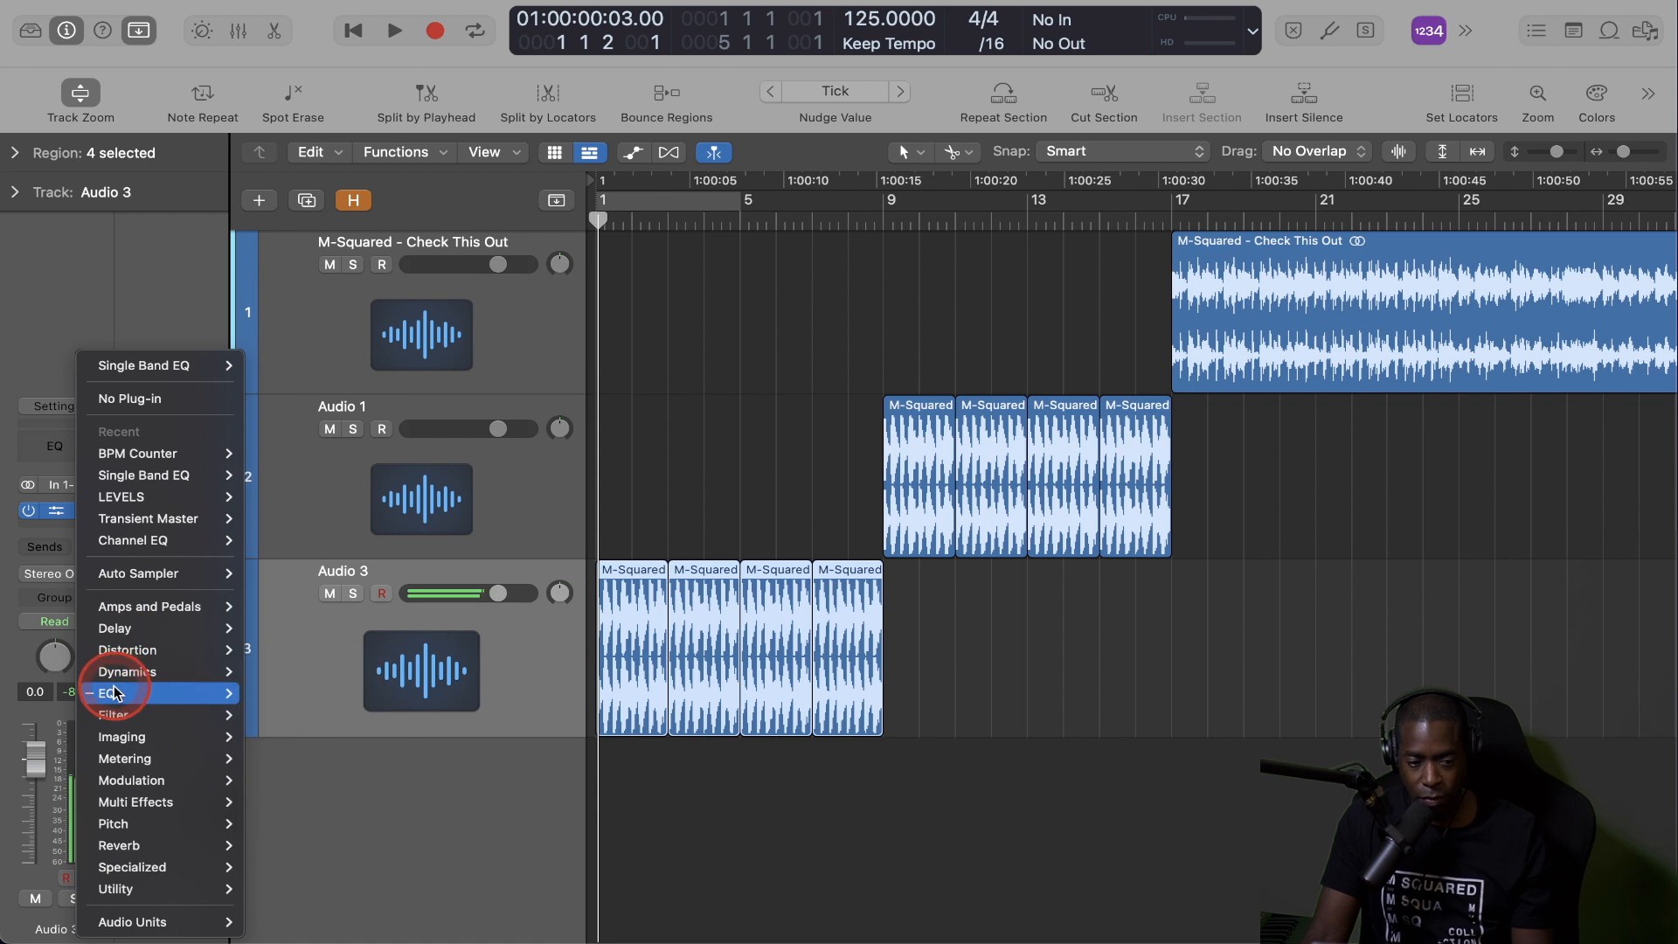
pyautogui.moveTo(115, 695)
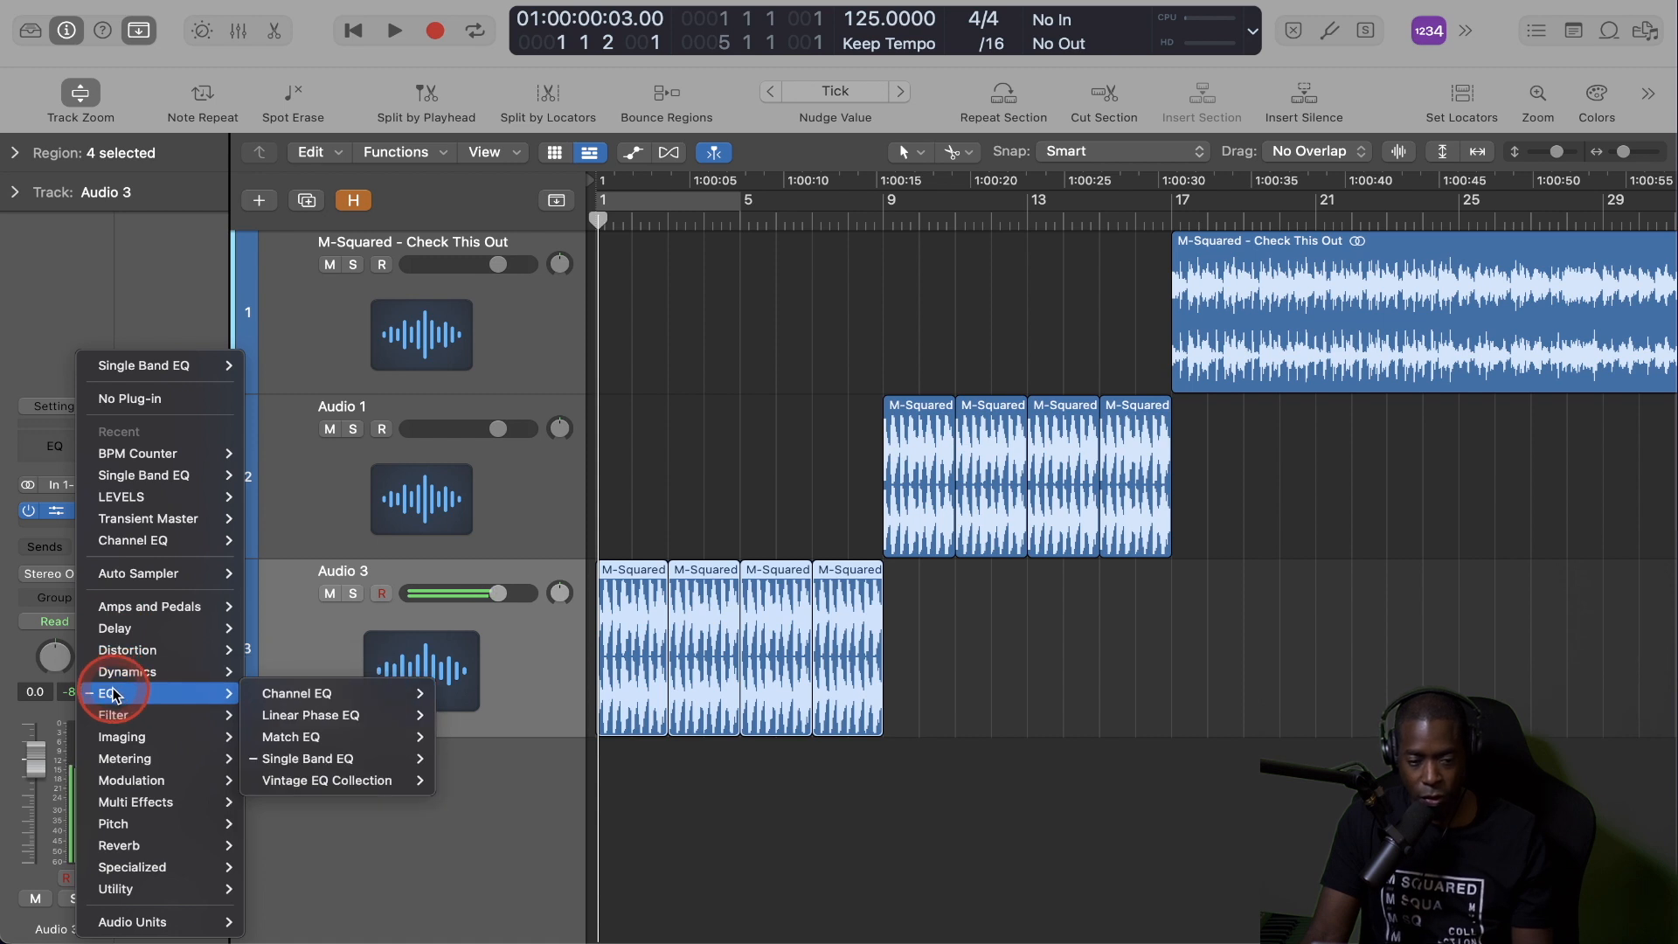
pyautogui.moveTo(301, 758)
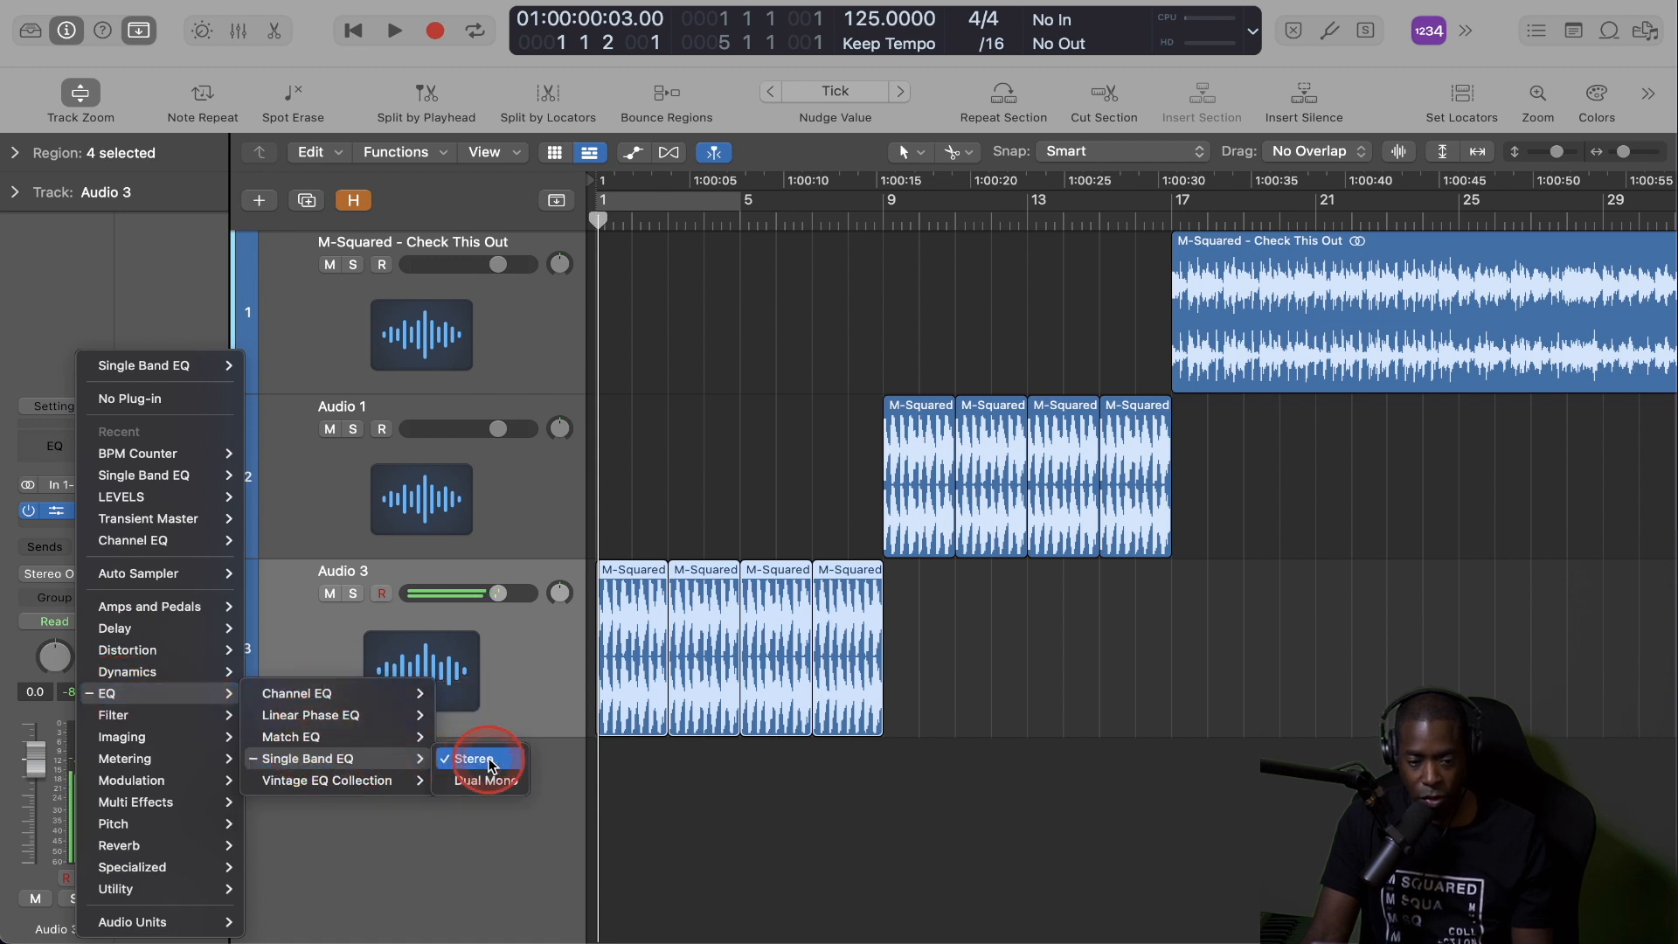
pyautogui.click(710, 809)
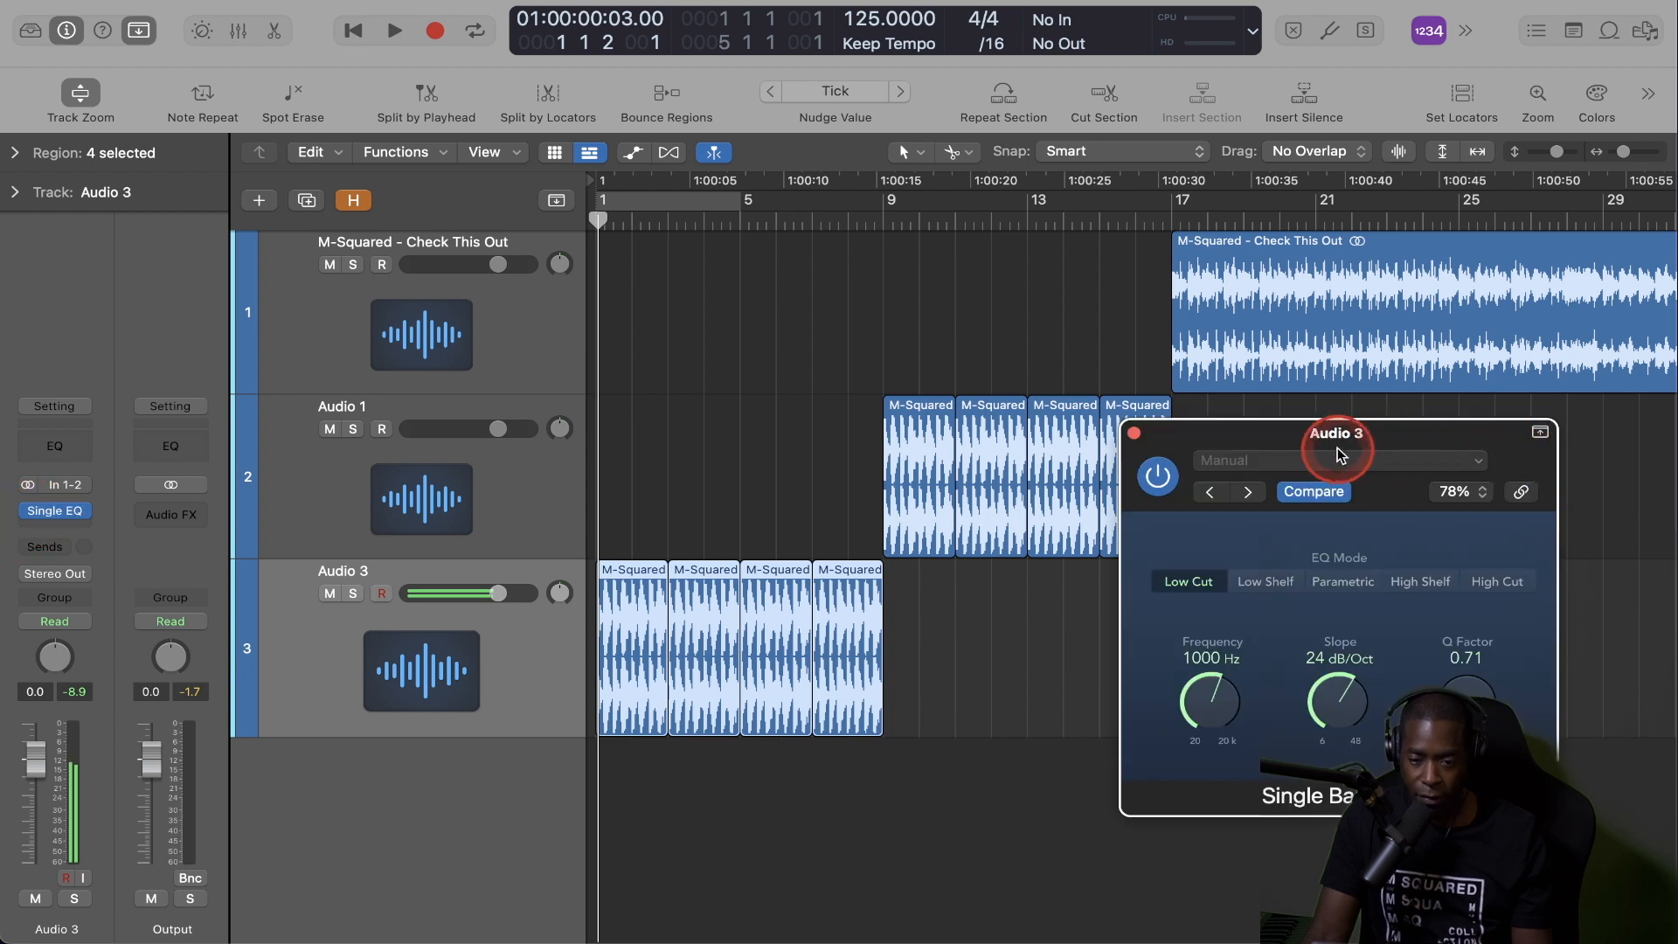
pyautogui.click(1192, 519)
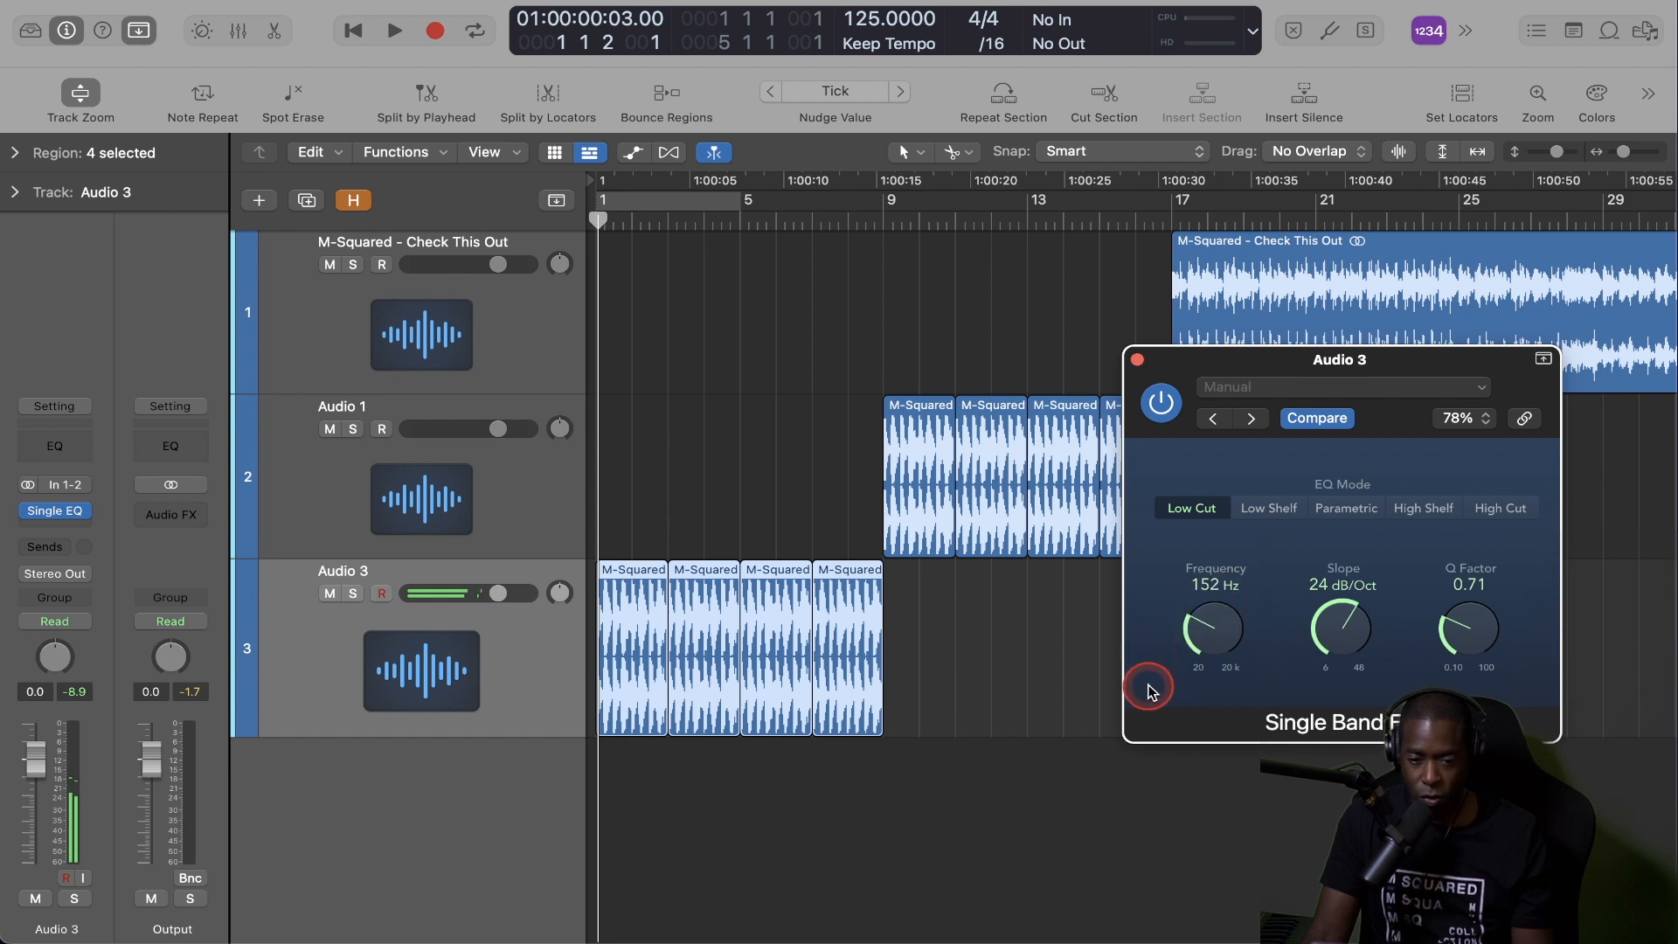
pyautogui.moveTo(1148, 687); pyautogui.dragTo(1150, 685)
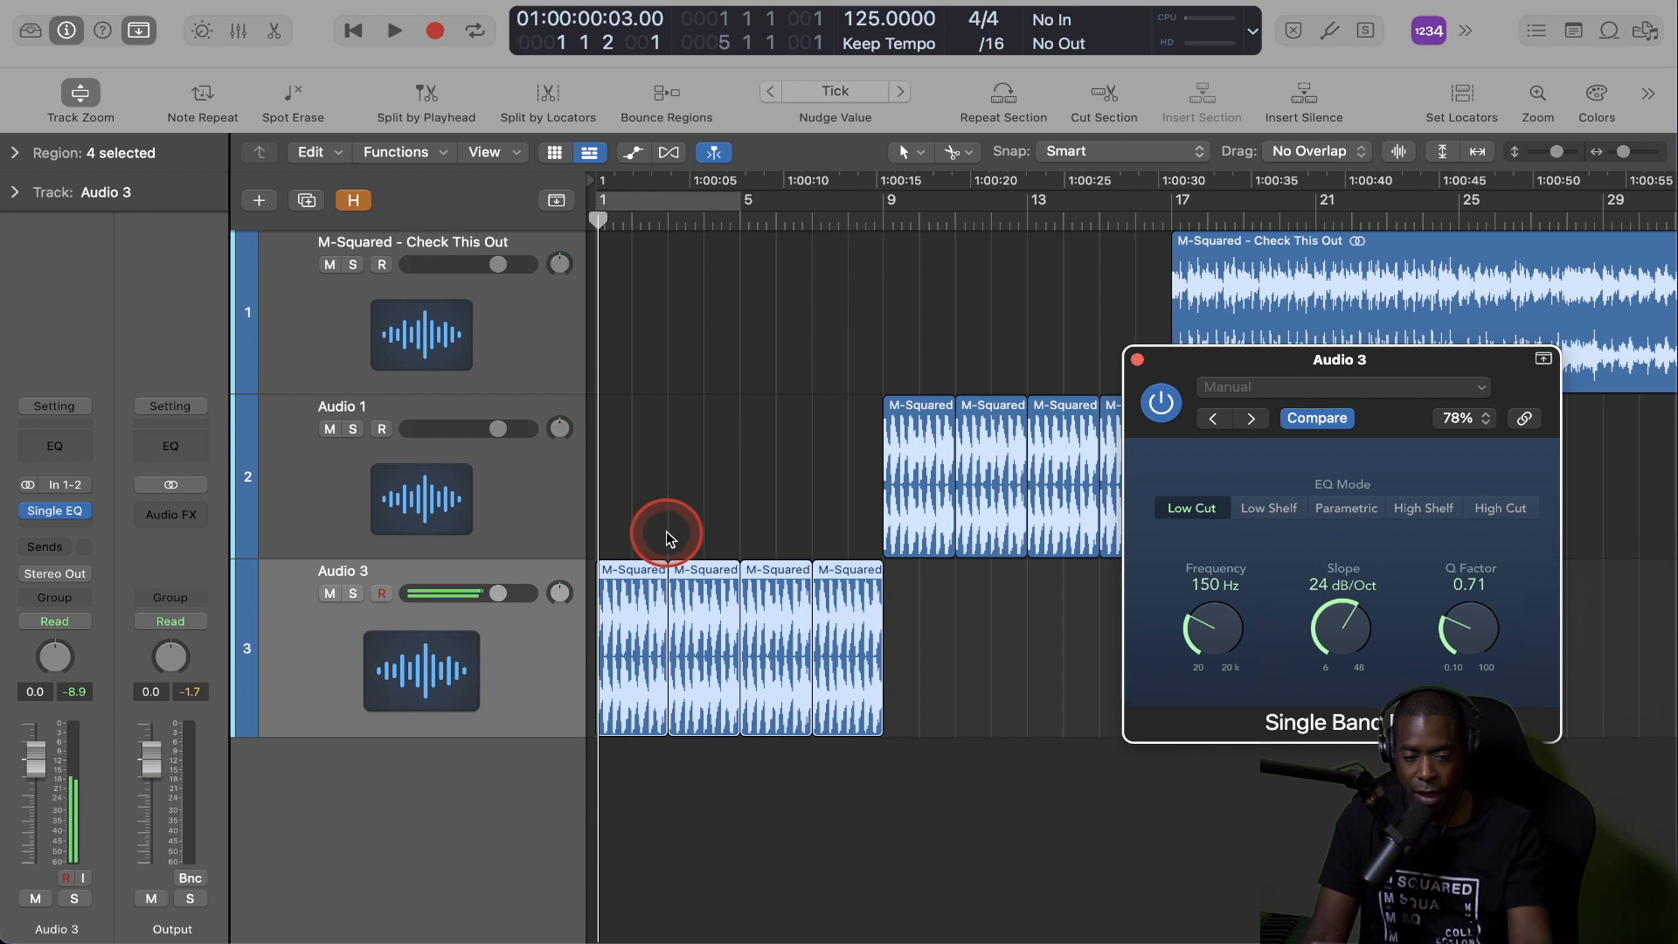
# Play the intro from bar 1 through the filtered and full slices into the song's entry at bar 17.
pyautogui.press('space')
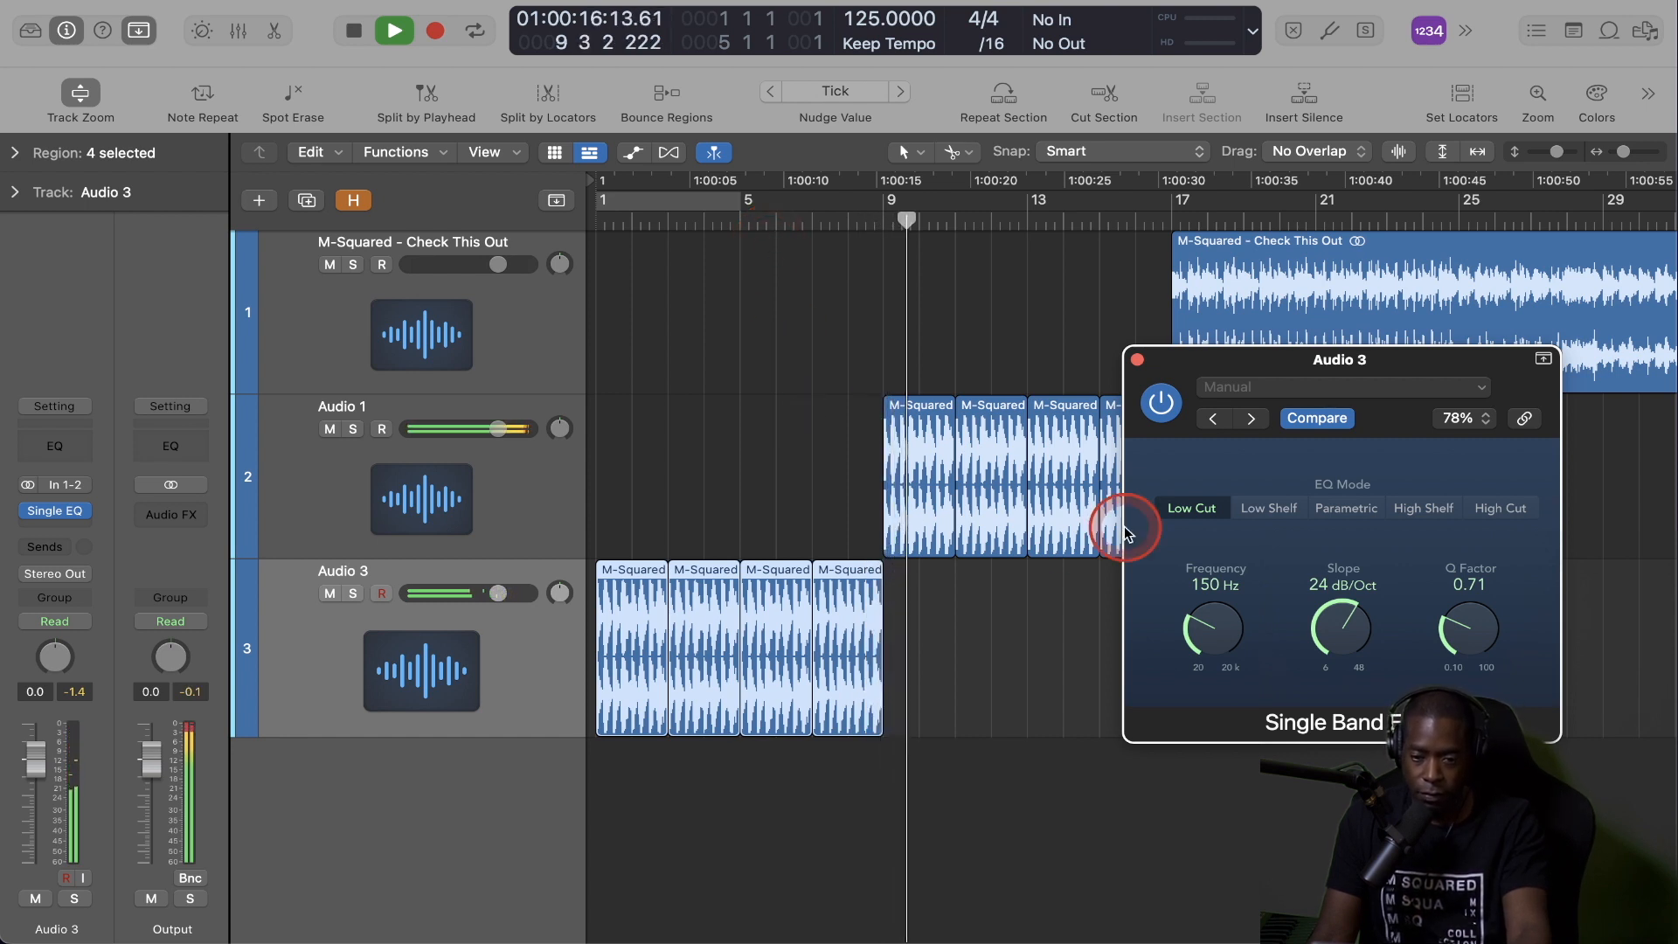
pyautogui.moveTo(1236, 363); pyautogui.dragTo(1244, 685)
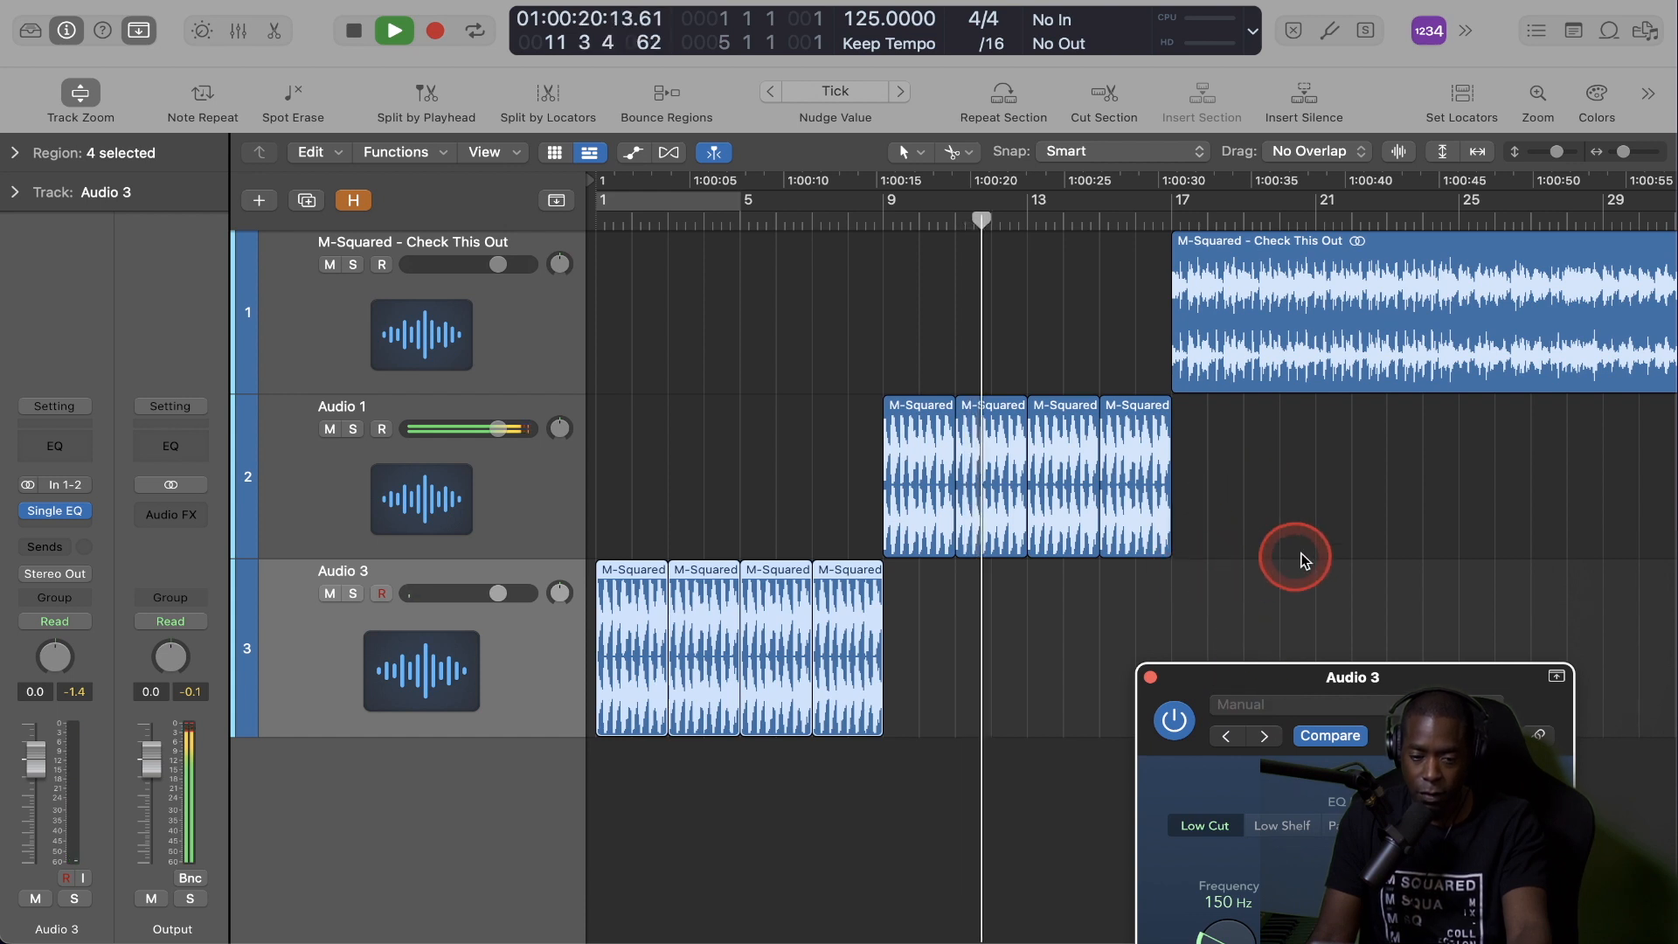
pyautogui.press('space')
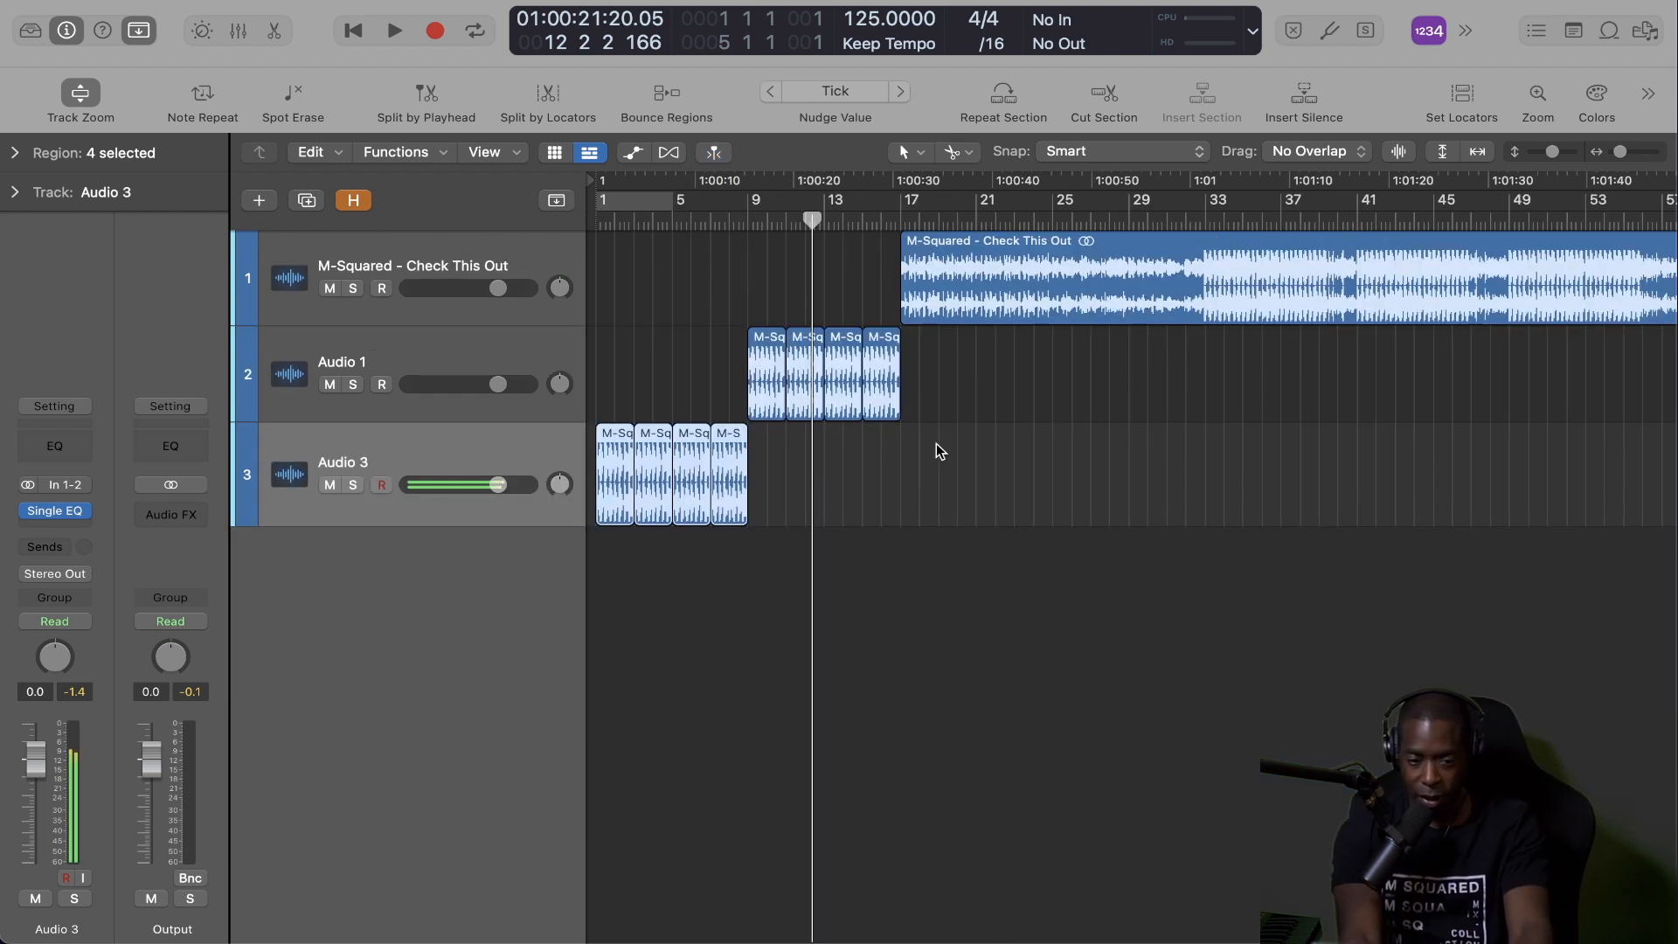
pyautogui.press('Return')
pyautogui.press('space')
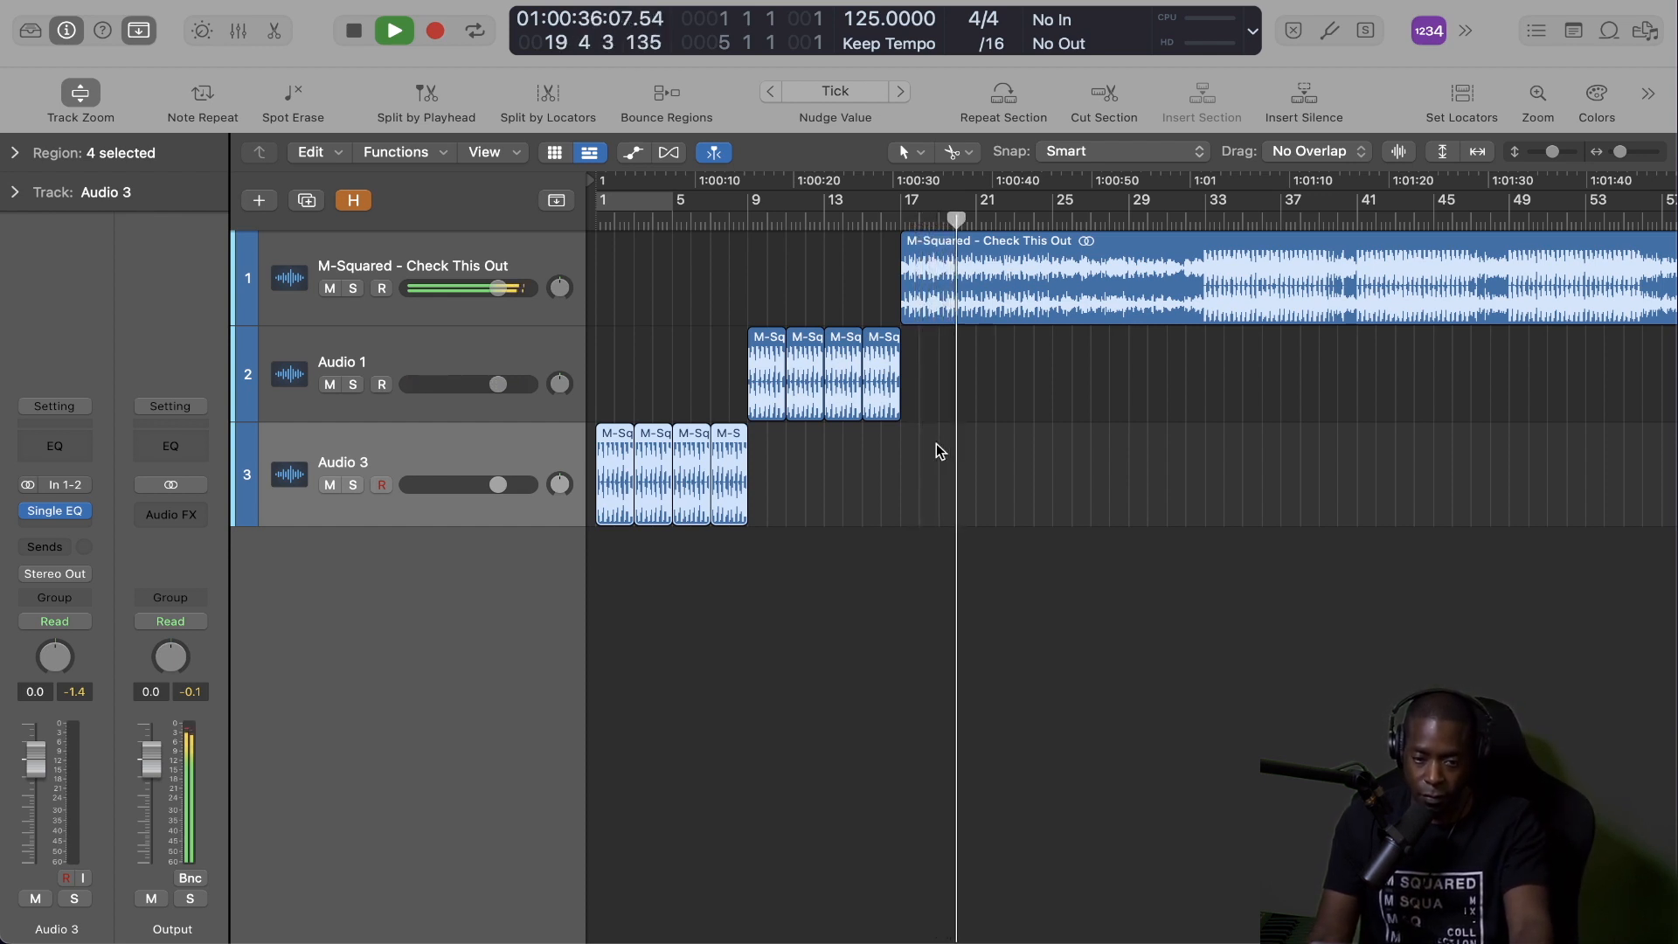
pyautogui.press('space')
# Extend the end of the song region to bar 131.
pyautogui.keyDown('ctrl'); pyautogui.keyDown('alt'); pyautogui.click(1176, 513); pyautogui.keyUp('alt'); pyautogui.keyUp('ctrl')
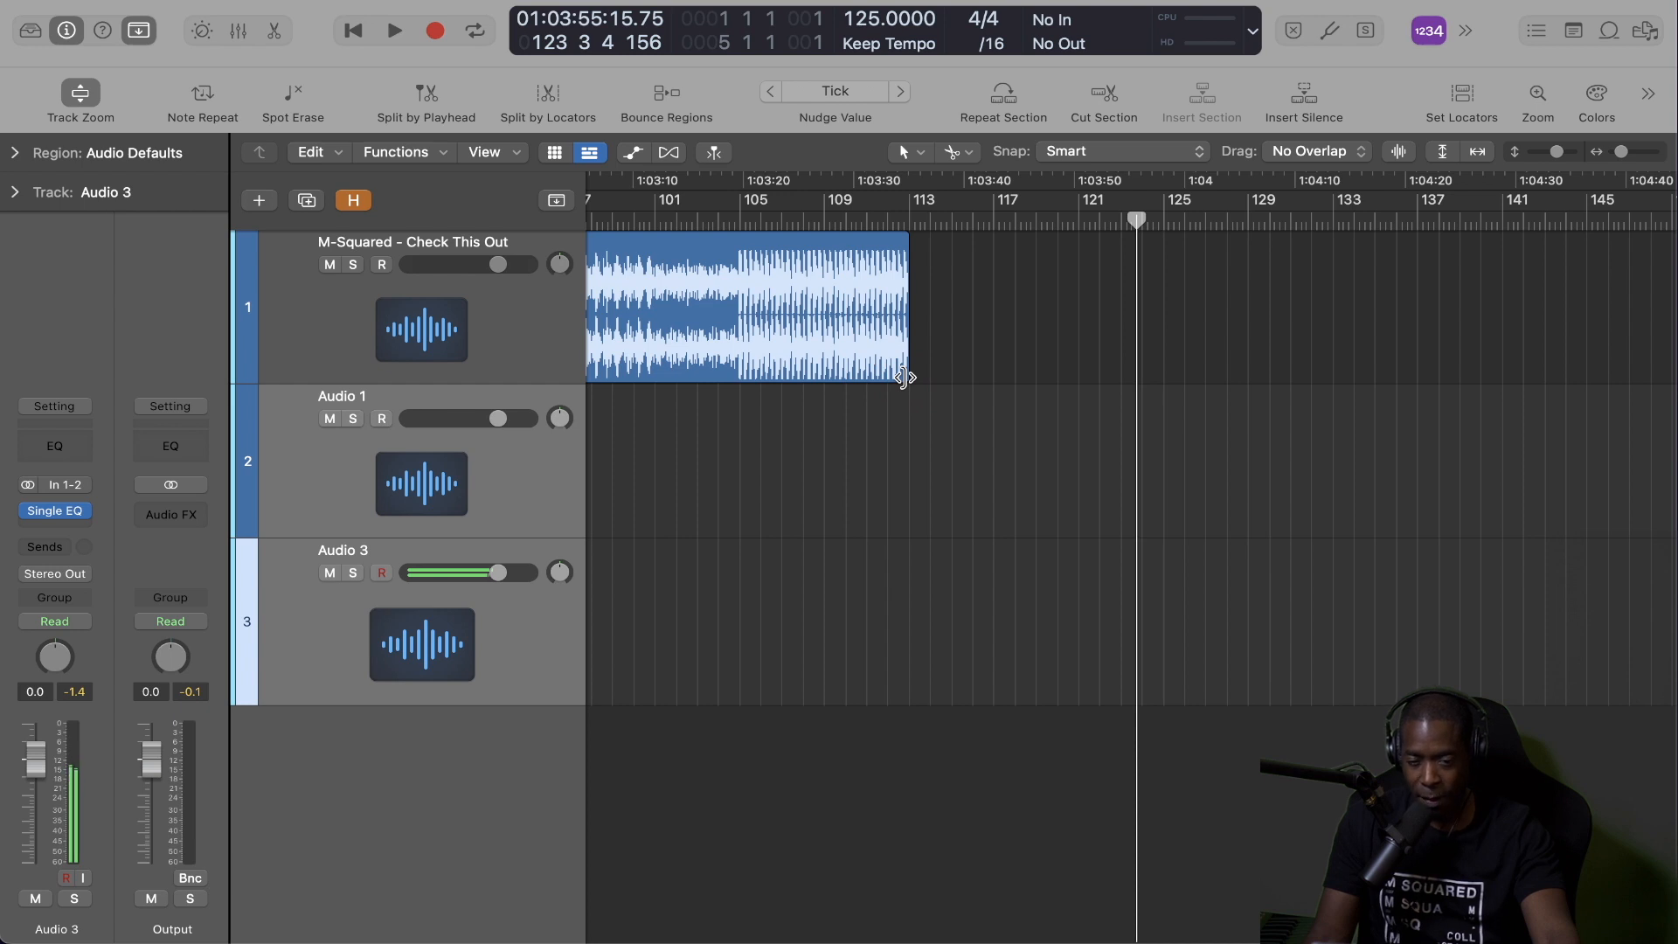
pyautogui.moveTo(904, 377); pyautogui.dragTo(1303, 404)
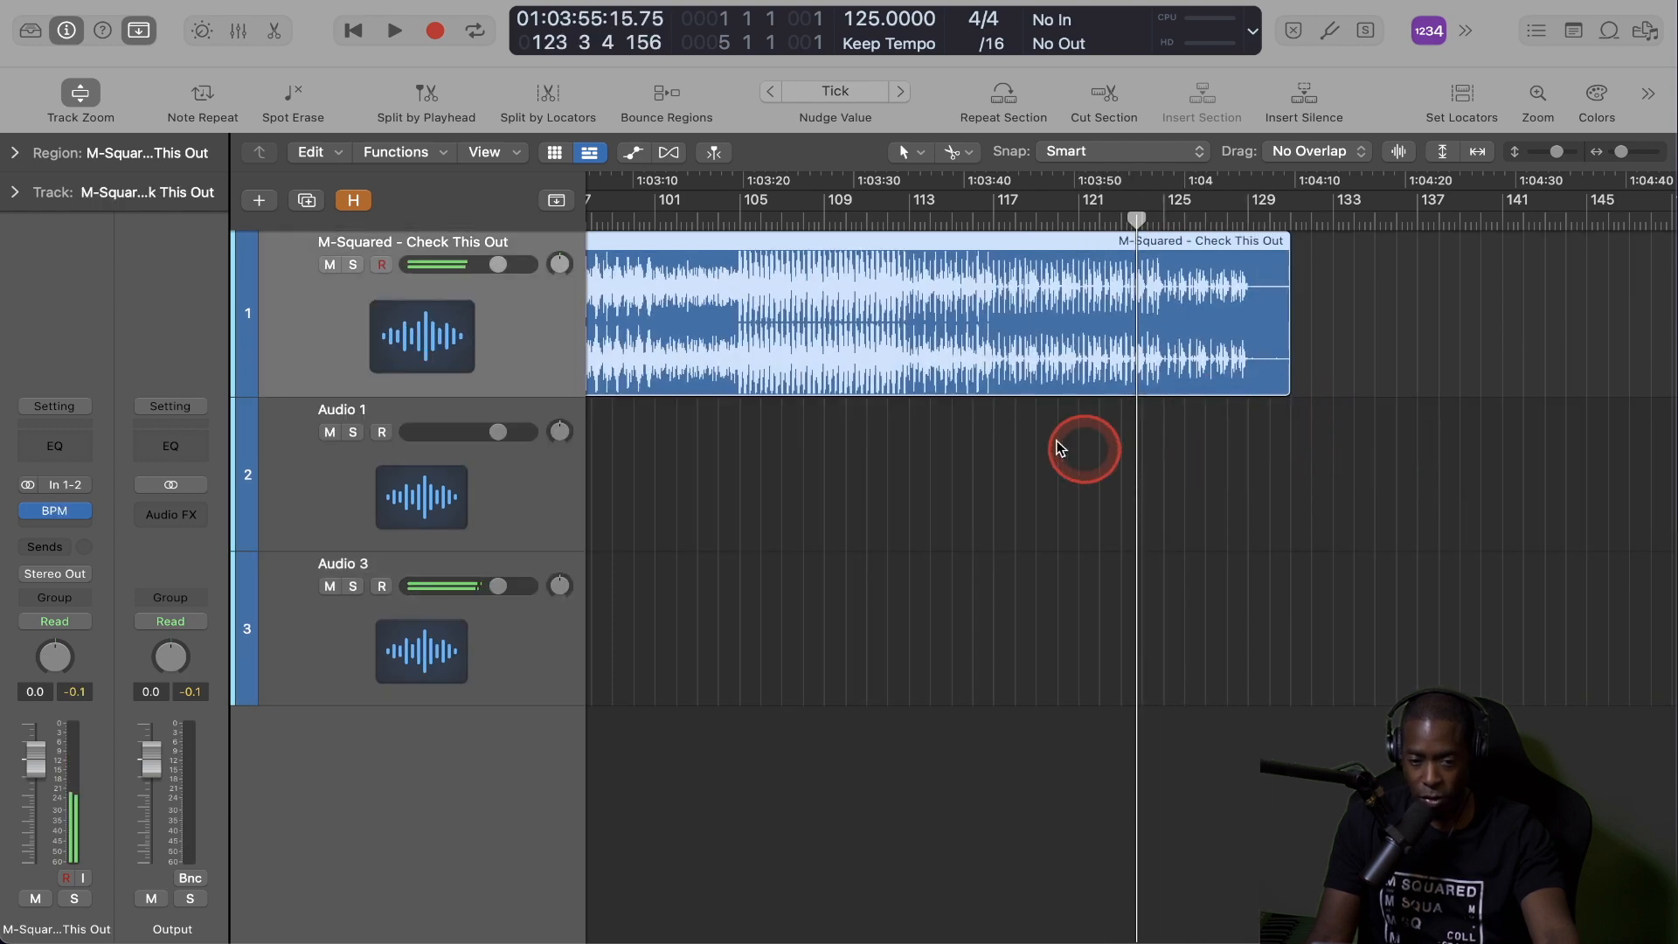
pyautogui.keyDown('ctrl'); pyautogui.keyDown('alt'); pyautogui.click(1094, 695); pyautogui.keyUp('alt'); pyautogui.keyUp('ctrl')
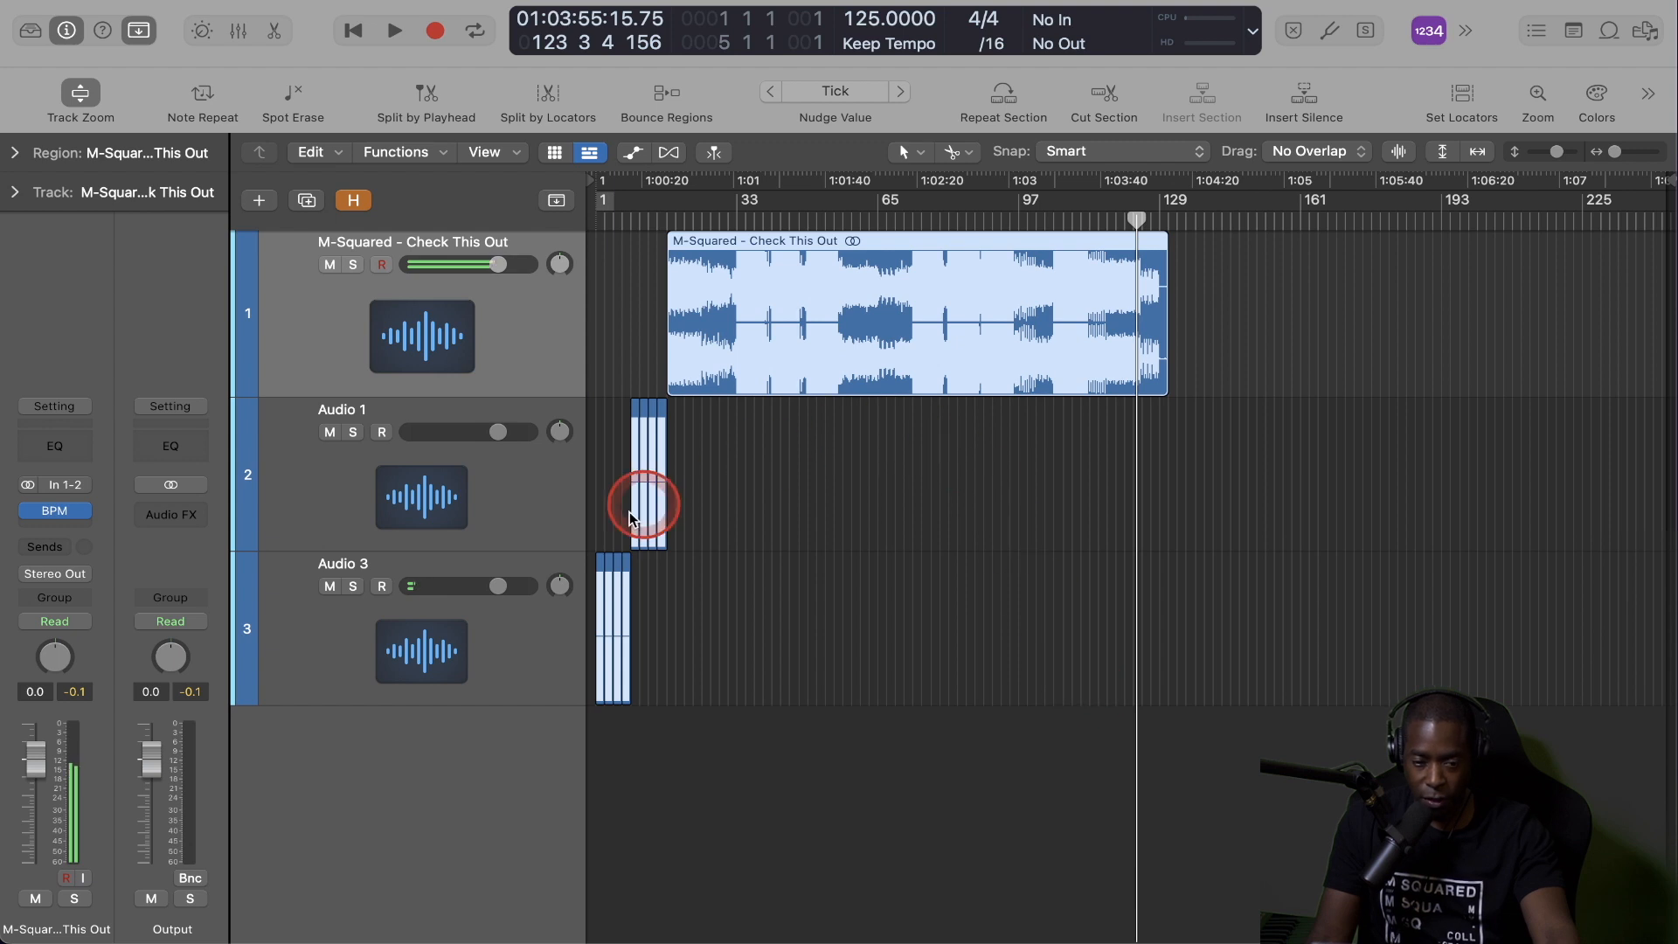
# Copy the four Audio 1 slices to bar 113 on the same track and trim the song region to end at bar 113.
pyautogui.click(783, 469)
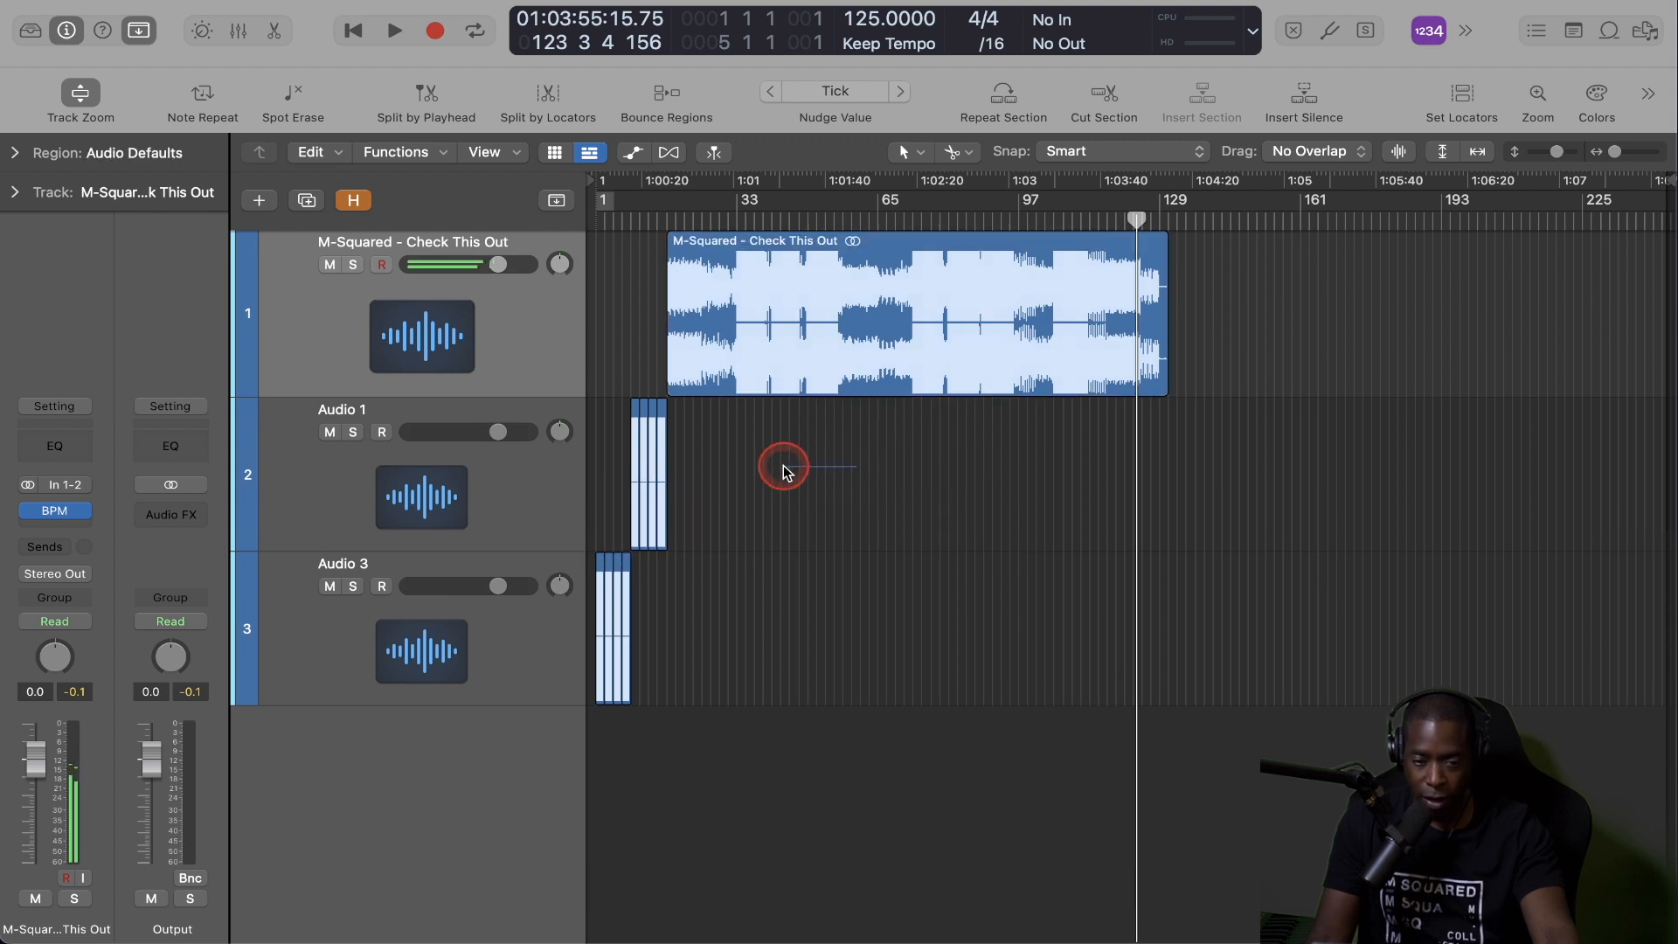
pyautogui.click(617, 462)
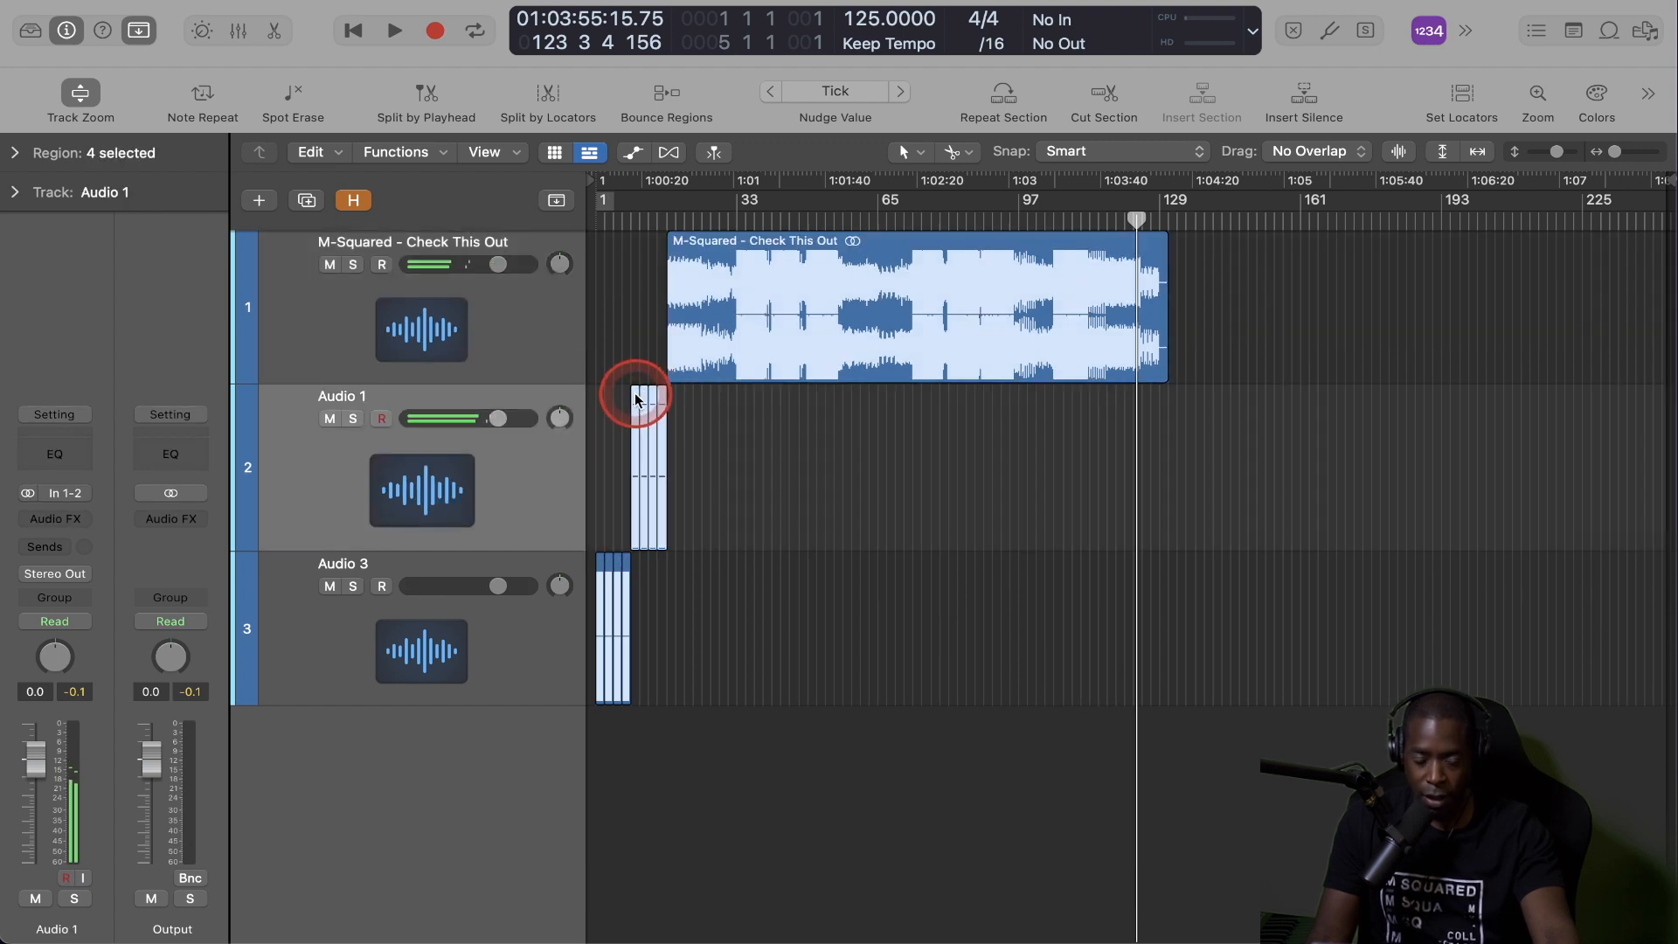
pyautogui.moveTo(635, 398); pyautogui.dragTo(1087, 424)
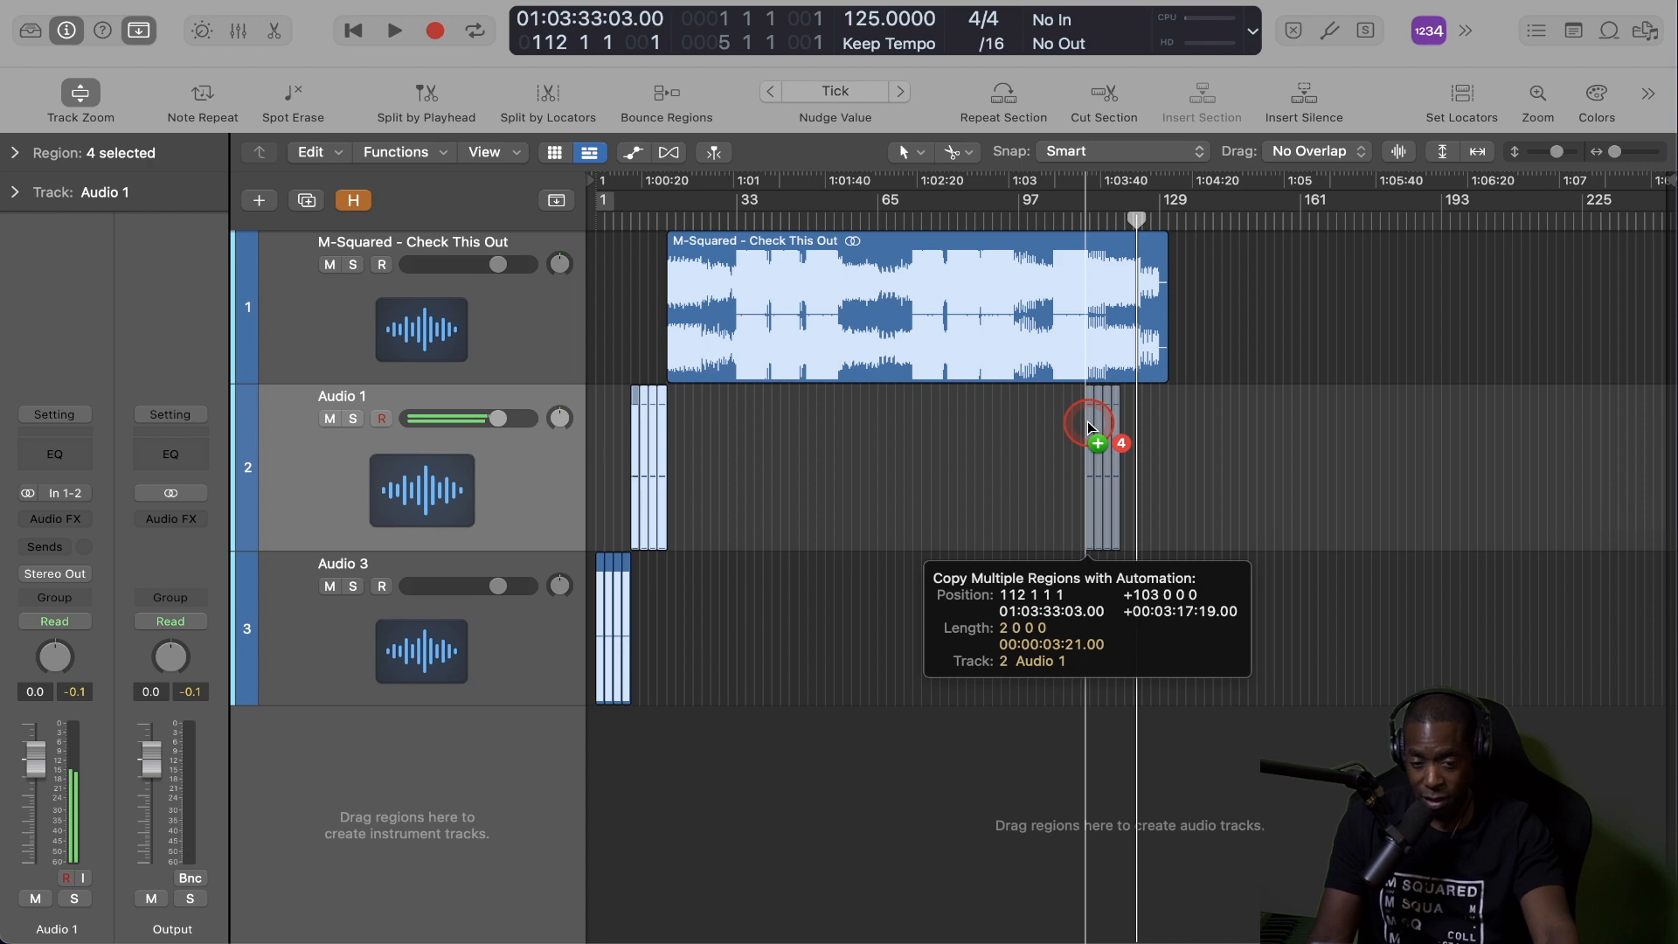
pyautogui.moveTo(1087, 421); pyautogui.dragTo(1088, 421)
pyautogui.press('super+Right')
pyautogui.press('super+Right')
pyautogui.press('super+Right')
pyautogui.press('super+Right')
pyautogui.press('super+Right')
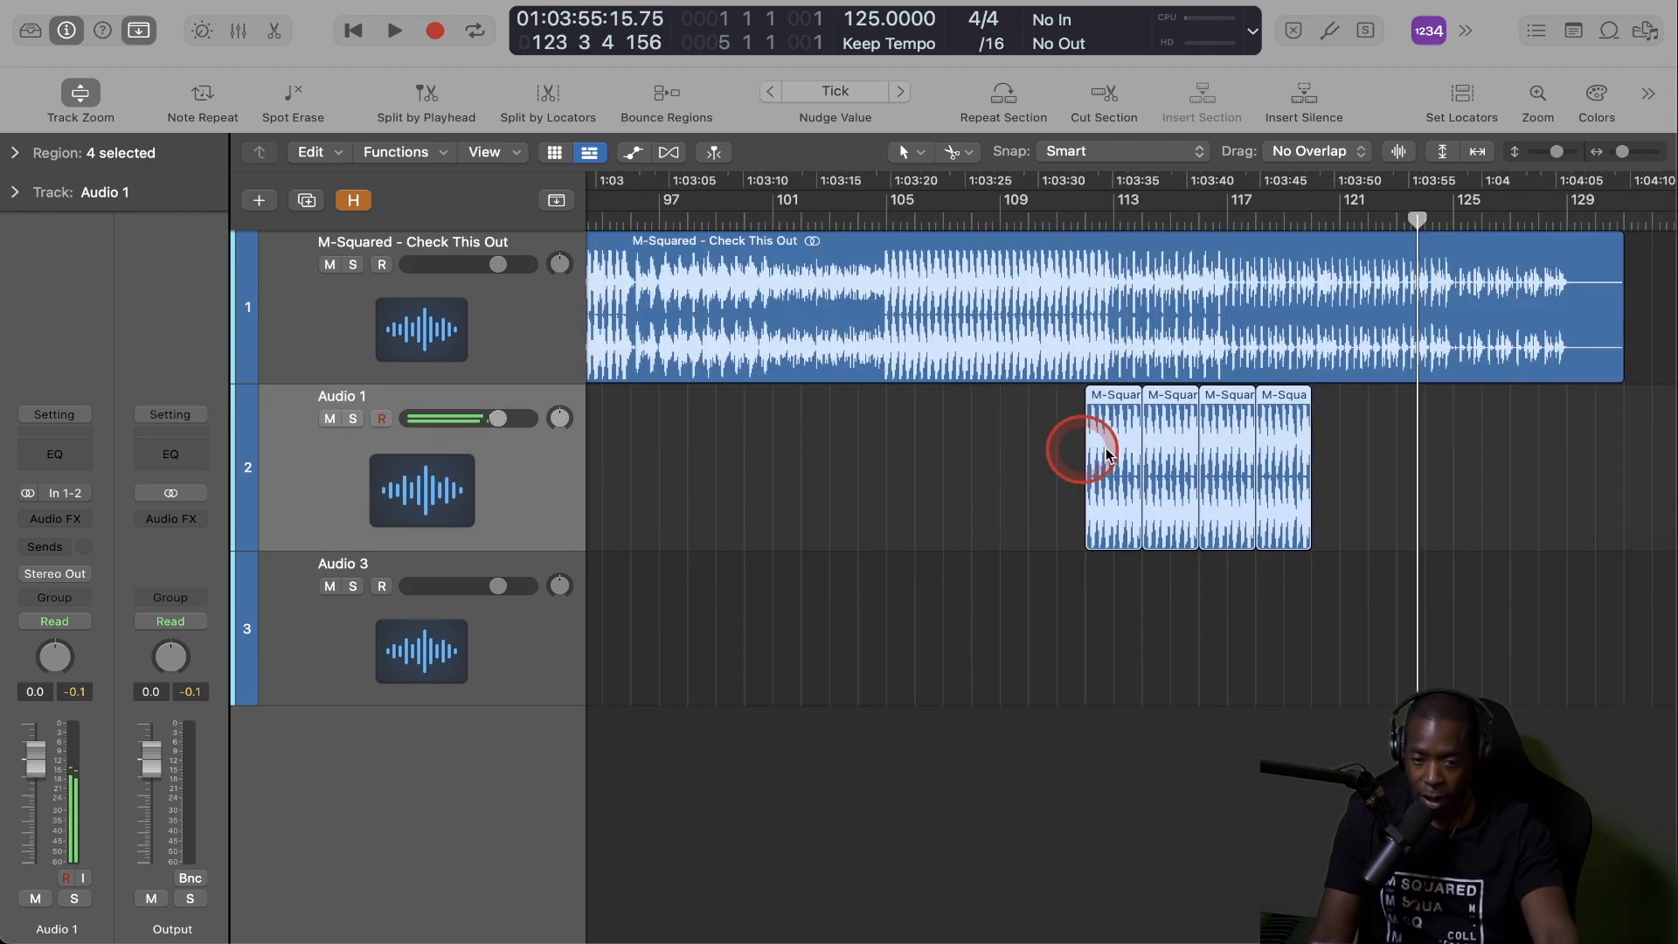
pyautogui.moveTo(1116, 412); pyautogui.dragTo(1171, 411)
pyautogui.moveTo(1621, 378); pyautogui.dragTo(1082, 463)
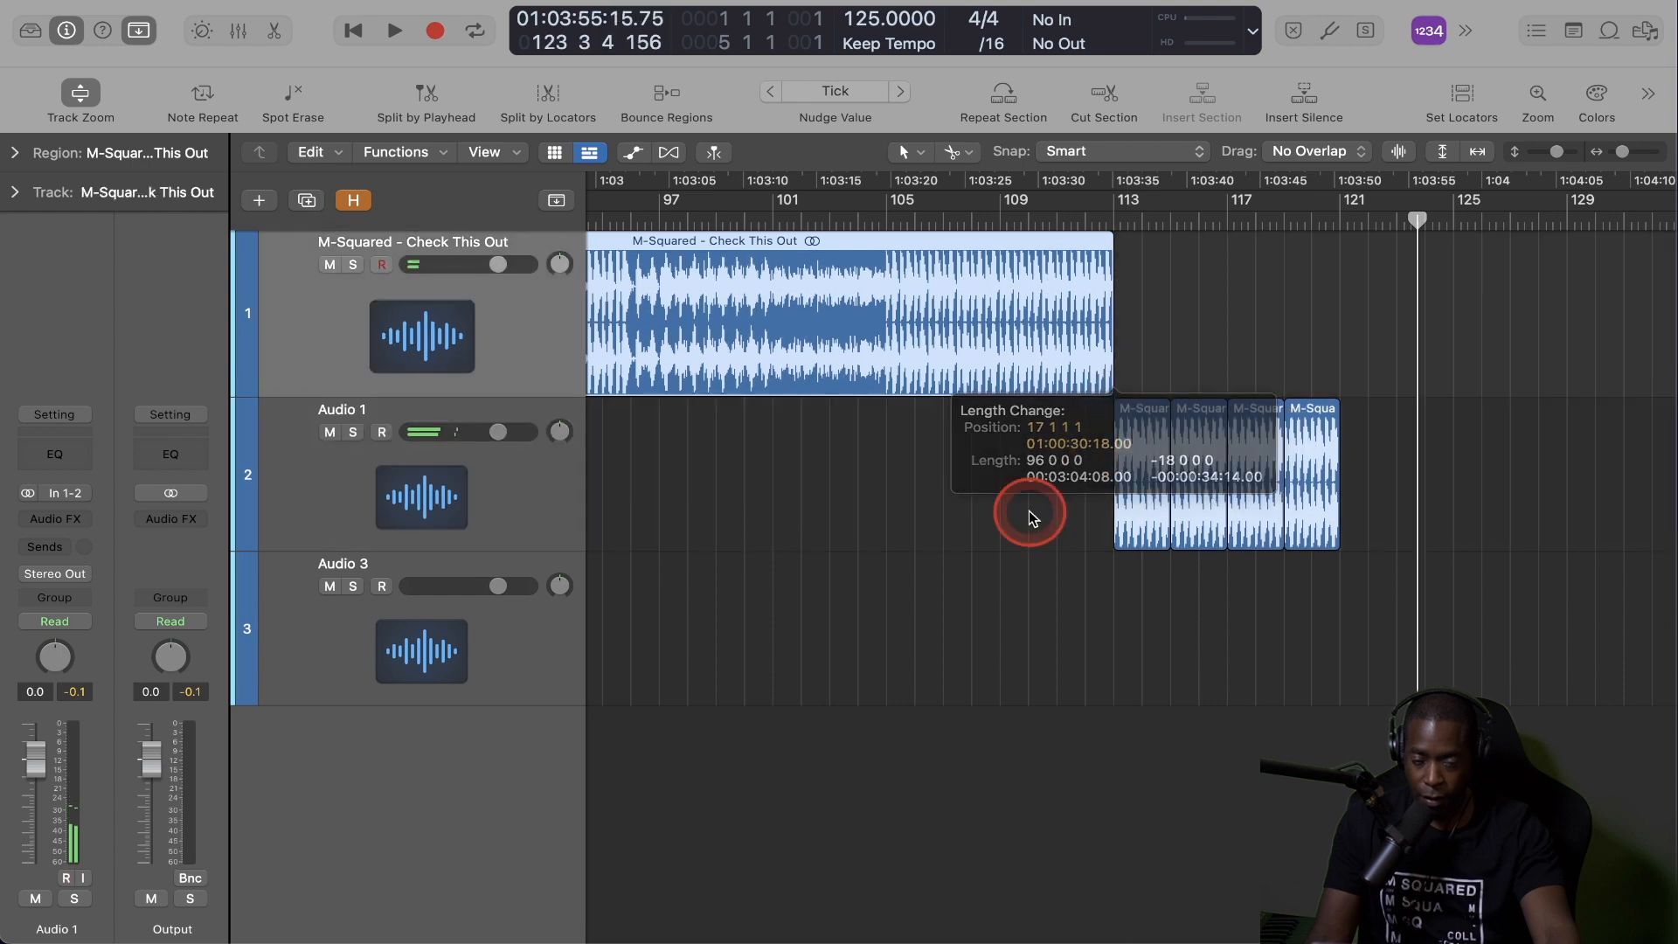
# Copy the four filtered Audio 3 slices to bar 121 on the same track, directly after the Audio 1 copies.
pyautogui.scroll(-10, 943, 525)
pyautogui.click(739, 635)
pyautogui.moveTo(739, 638); pyautogui.dragTo(1268, 561)
pyautogui.press('super+Right')
pyautogui.press('super+Right')
pyautogui.press('super+Right')
pyautogui.press('super+Right')
pyautogui.press('super+Right')
pyautogui.press('super+Right')
pyautogui.press('super+Right')
pyautogui.press('super+Right')
pyautogui.press('super+Left')
pyautogui.press('super+Left')
pyautogui.press('super+Left')
pyautogui.press('super+Left')
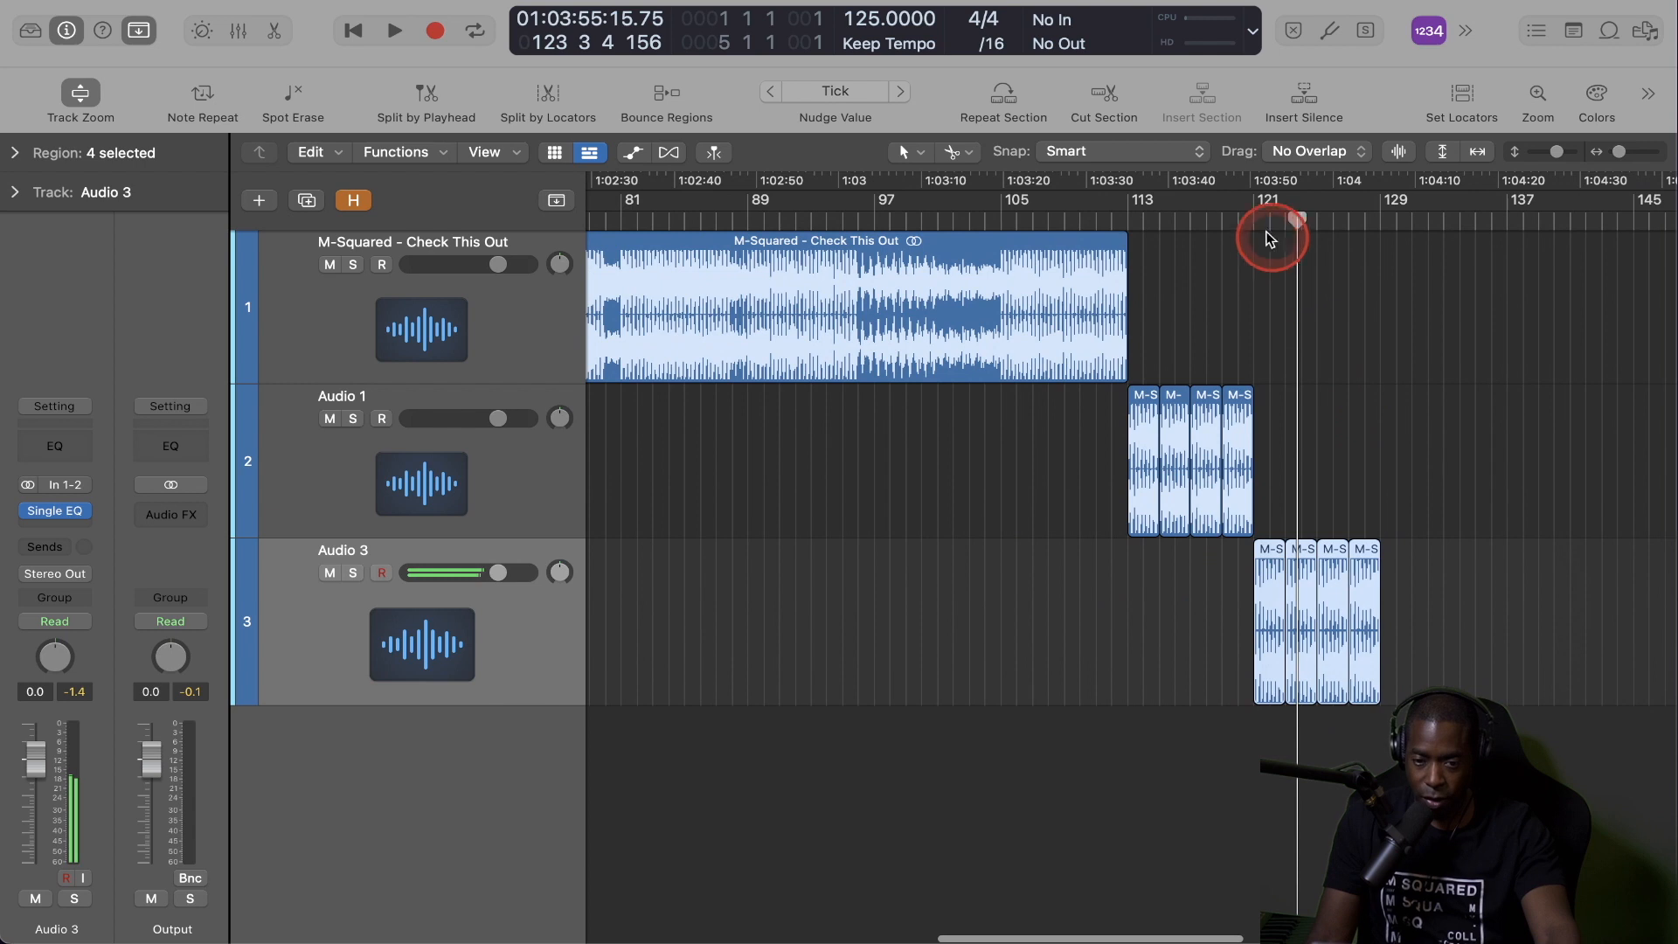
# Listen to the outro from just before bar 113 through the end of the filtered slices and review the whole arrangement.
pyautogui.click(1102, 222)
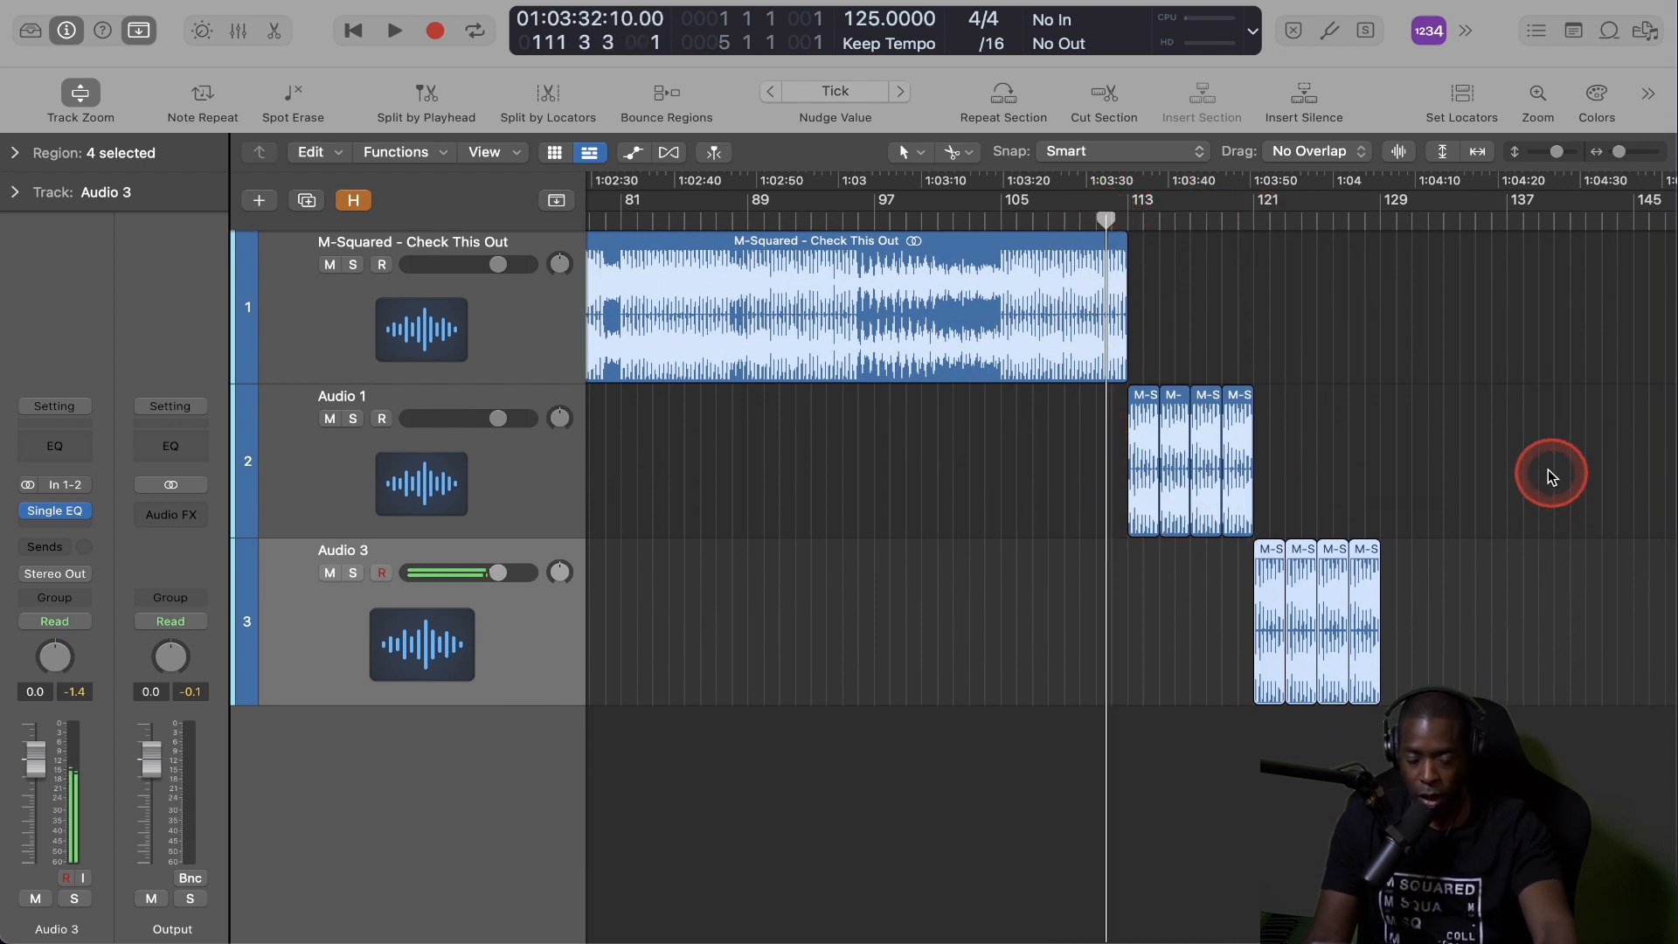
pyautogui.press('space')
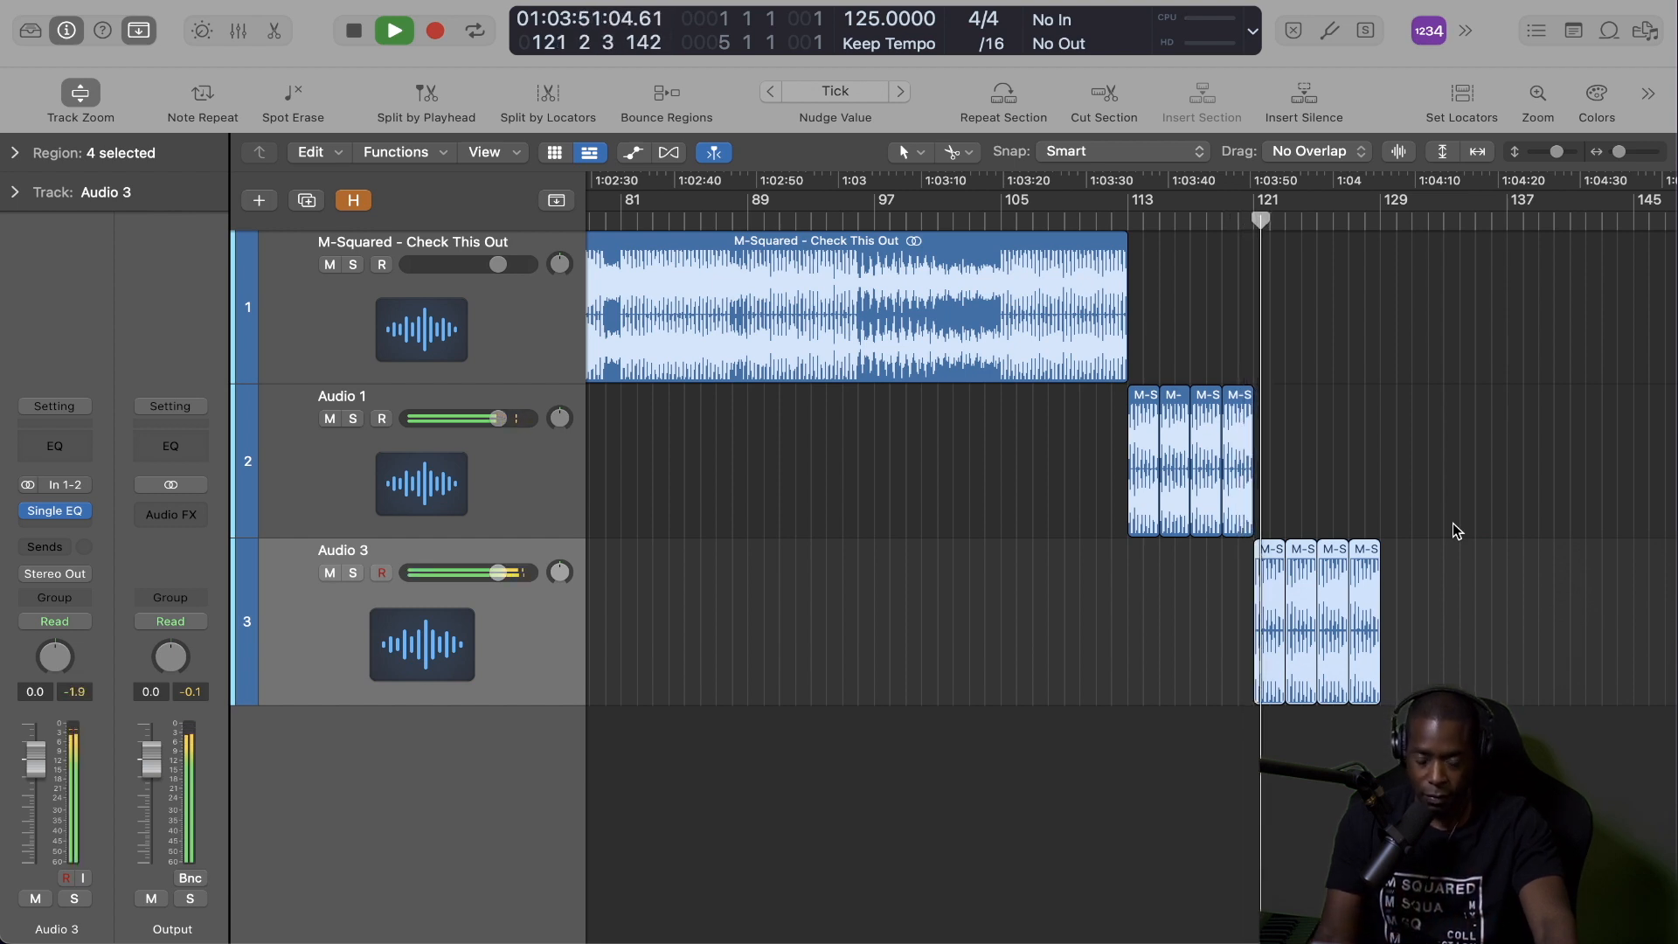
pyautogui.click(1492, 516)
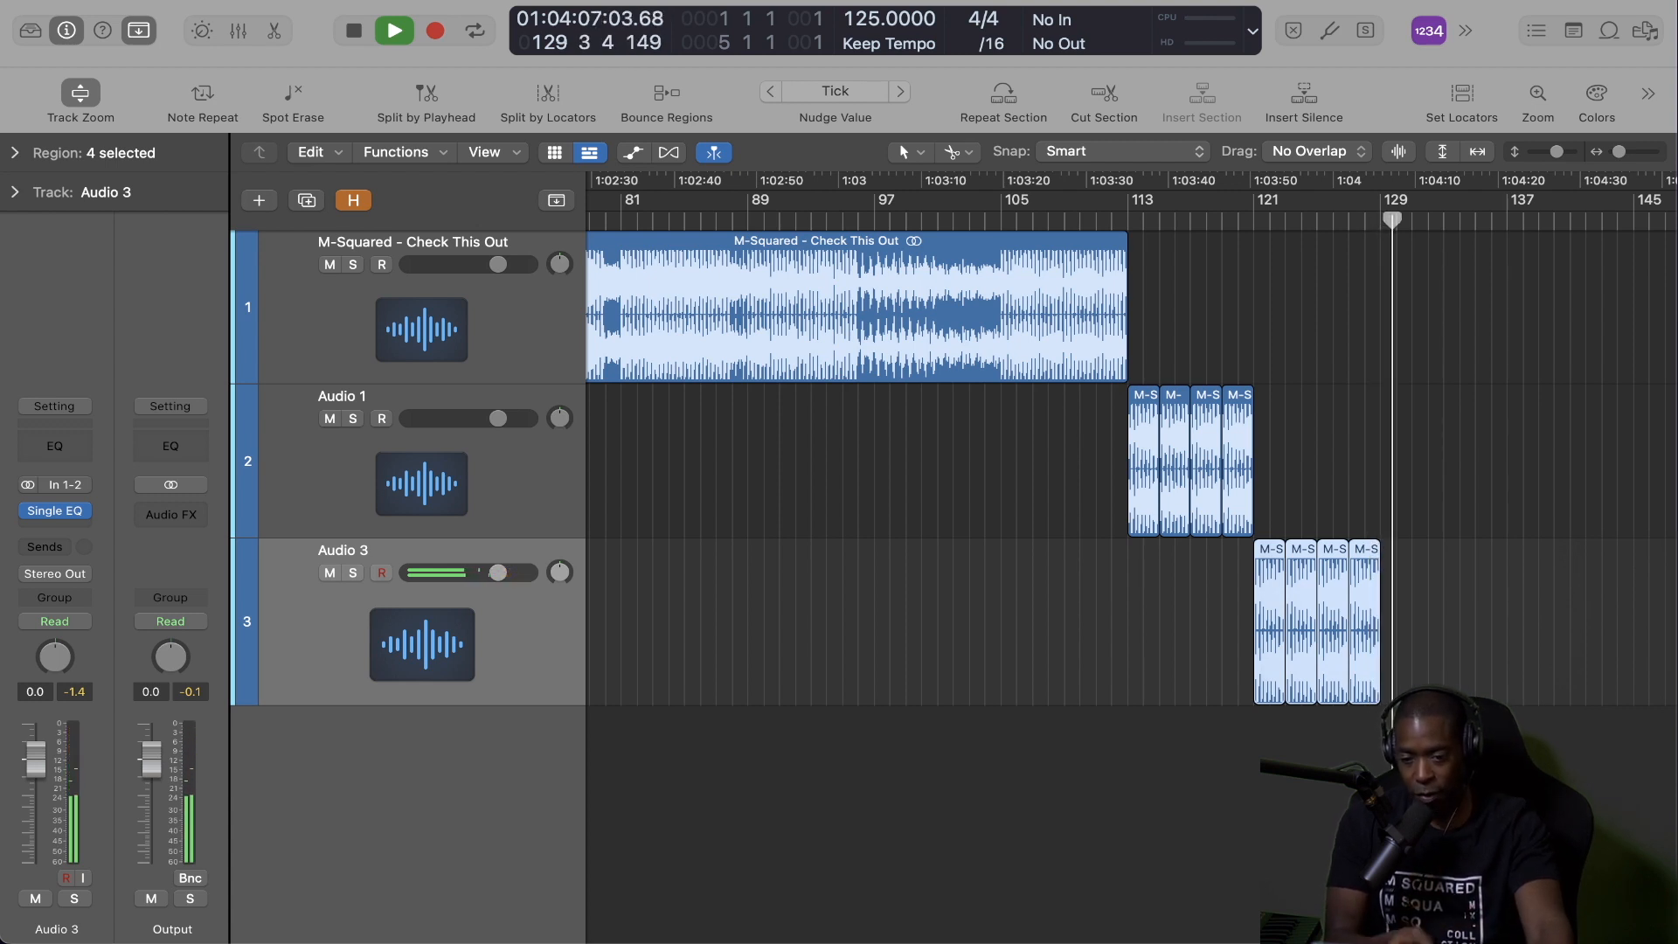
pyautogui.press('space')
pyautogui.press('z')
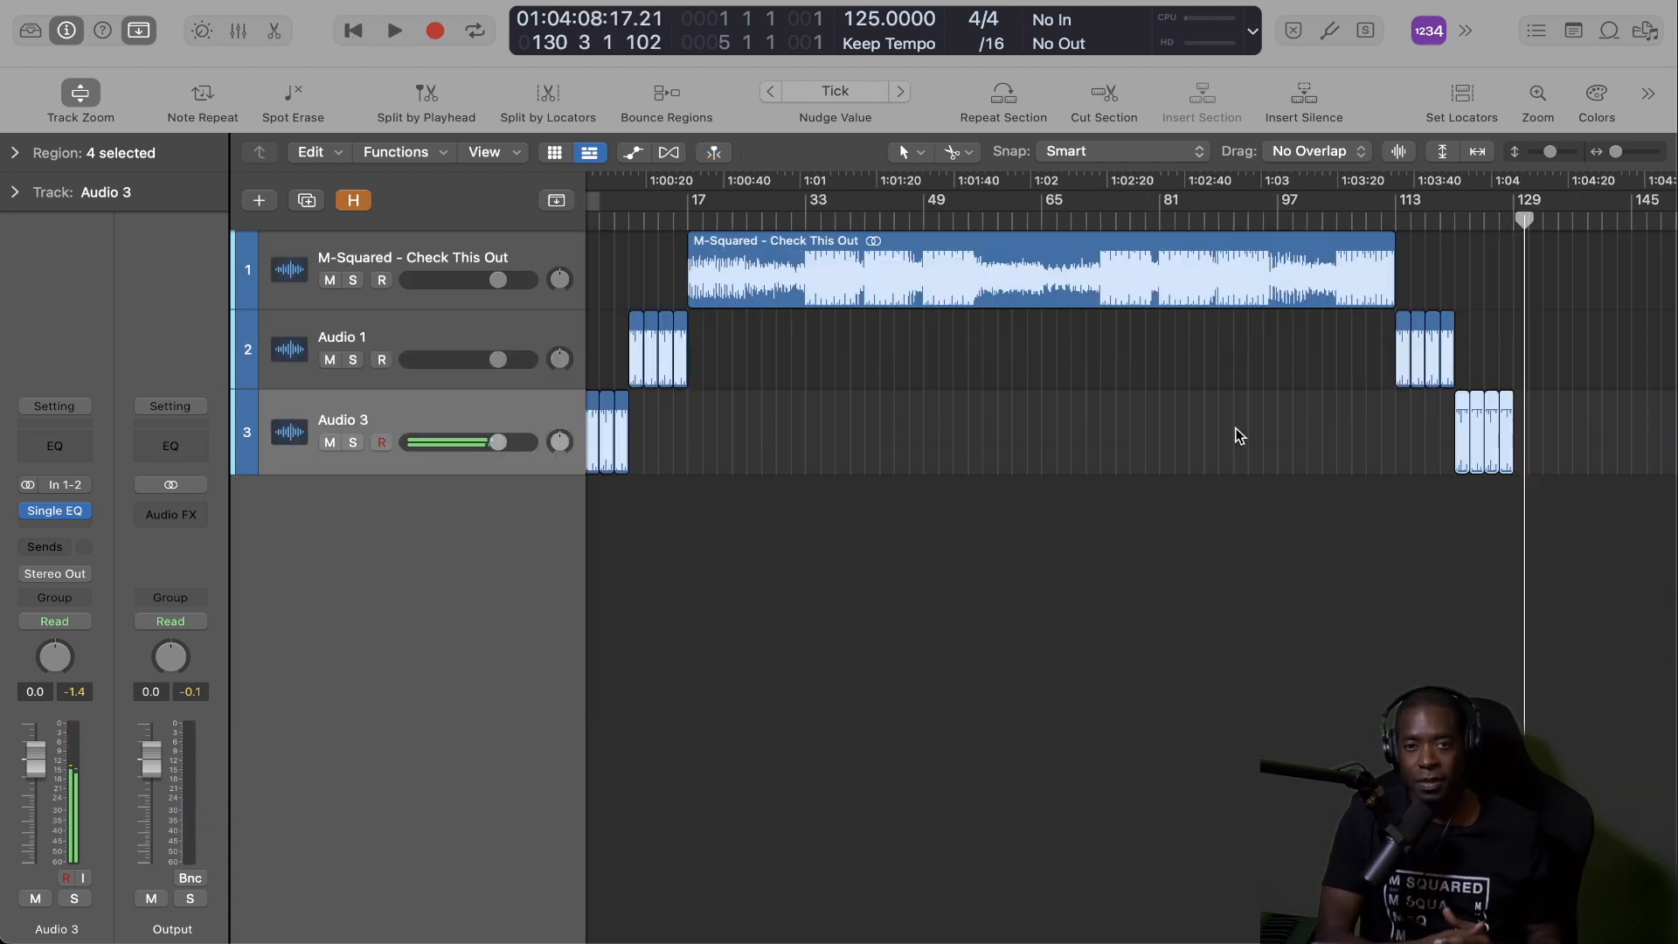